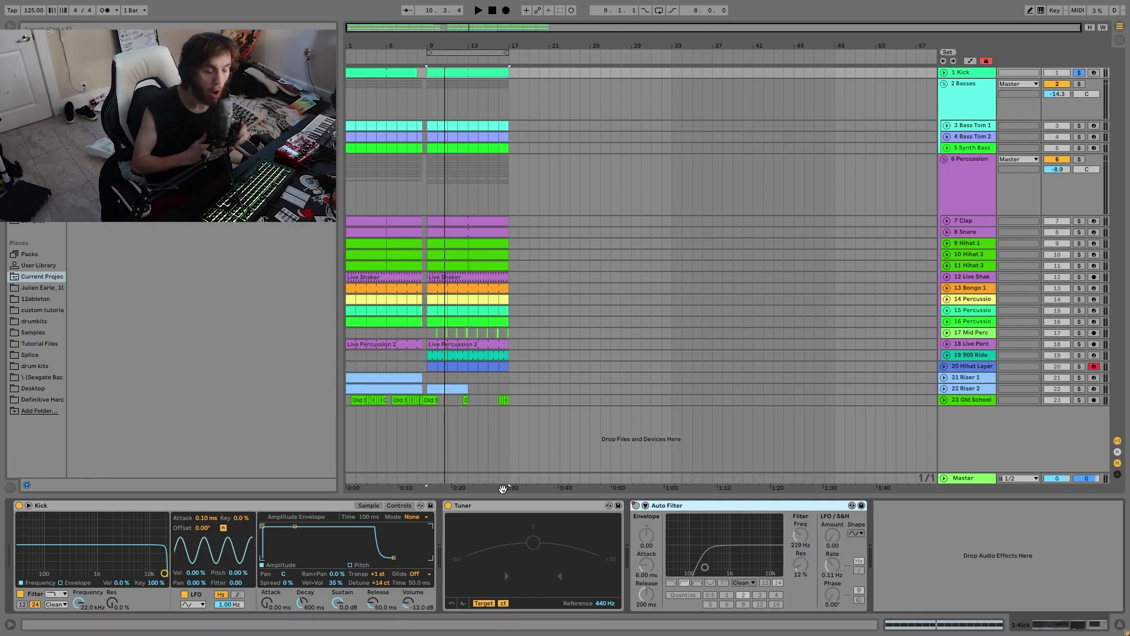
- Add a Spectrum device after Auto Filter on the Kick track and examine the kick in its enlarged display during playback
{"action": "key", "text": "space"}
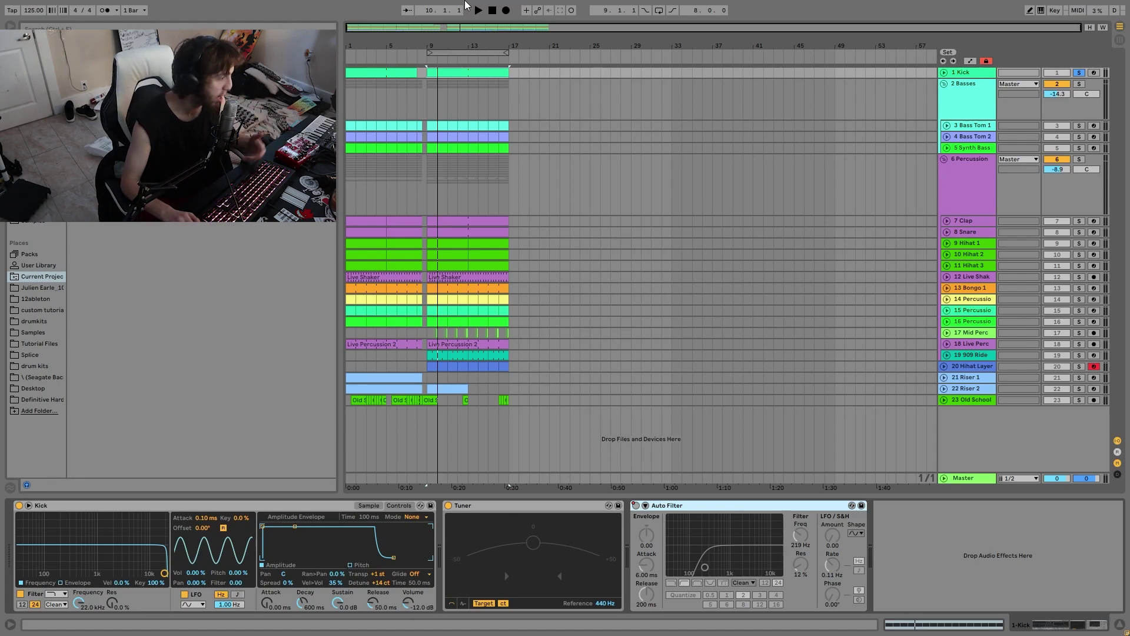
{"action": "key", "text": "space"}
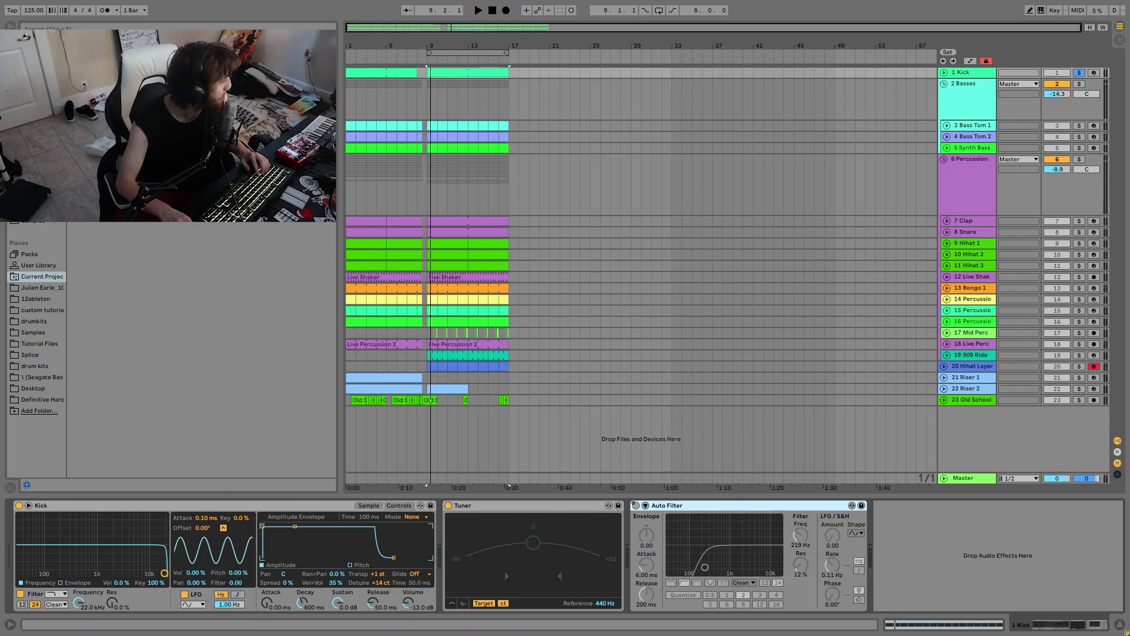
{"action": "left_click", "coordinate": [39, 165]}
{"action": "scroll", "coordinate": [139, 397], "scroll_direction": "down", "scroll_amount": 1}
{"action": "double_click", "coordinate": [97, 431]}
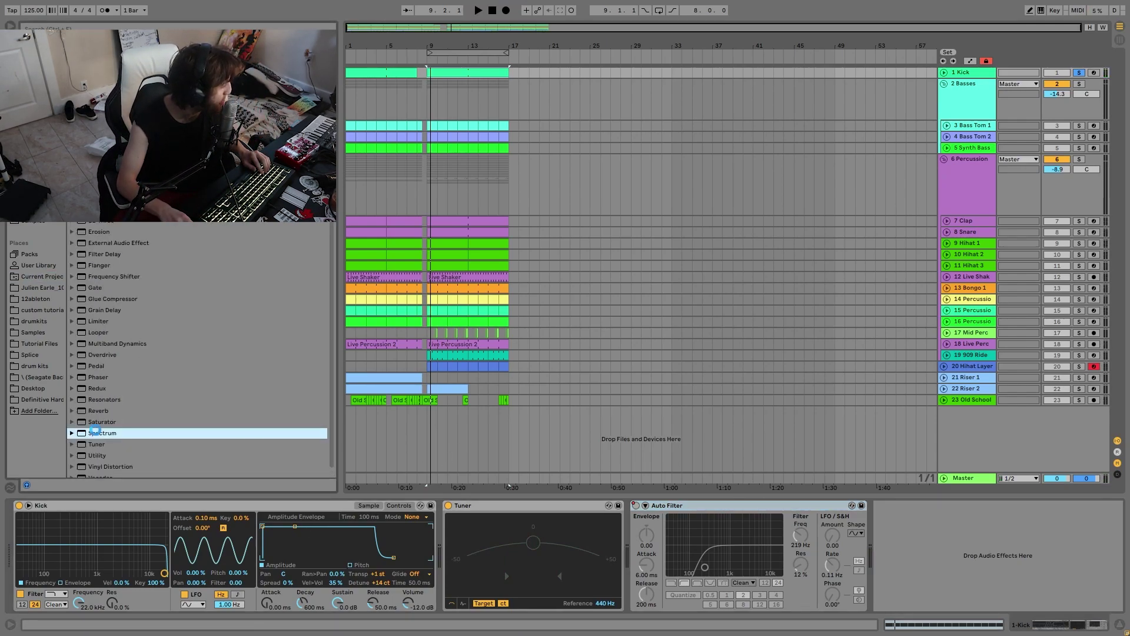
{"action": "key", "text": "space"}
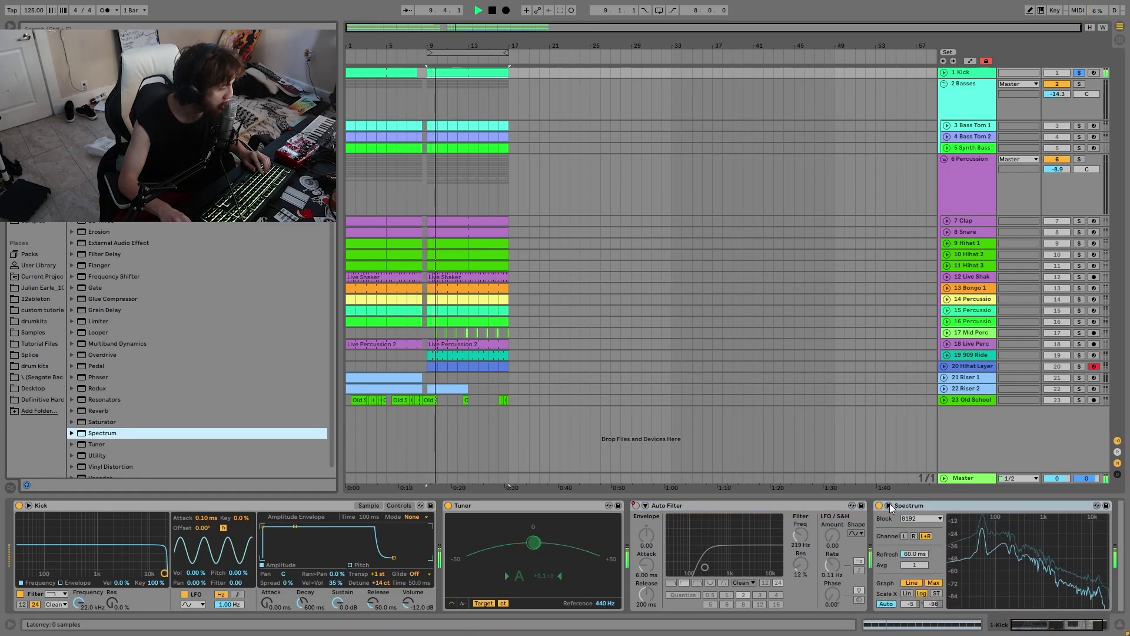
{"action": "left_click", "coordinate": [888, 505]}
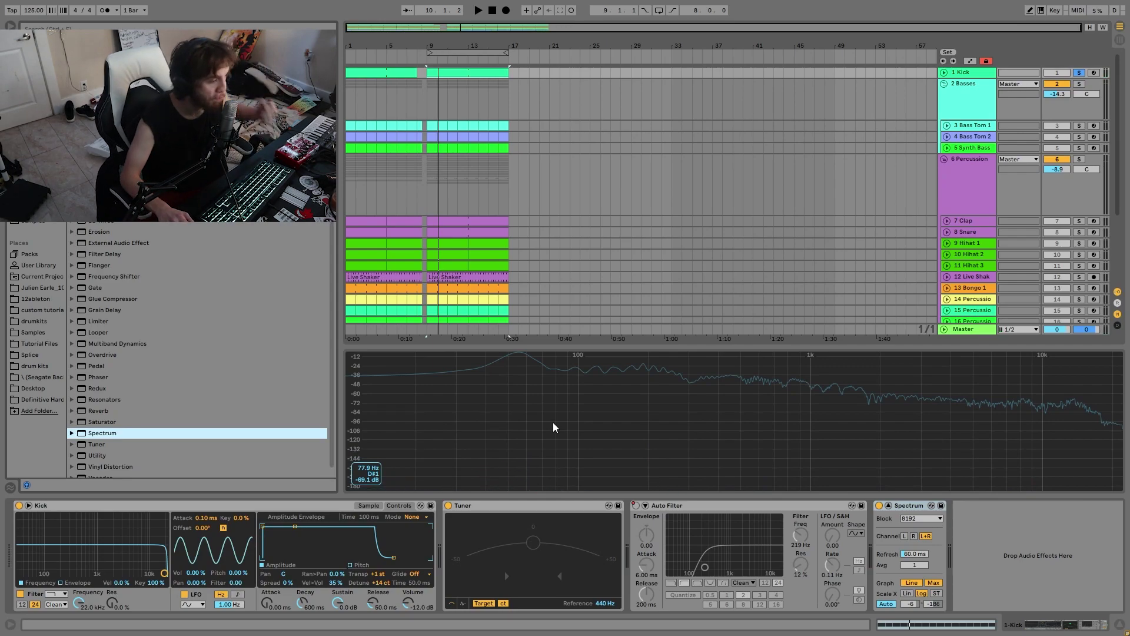
{"action": "key", "text": "space"}
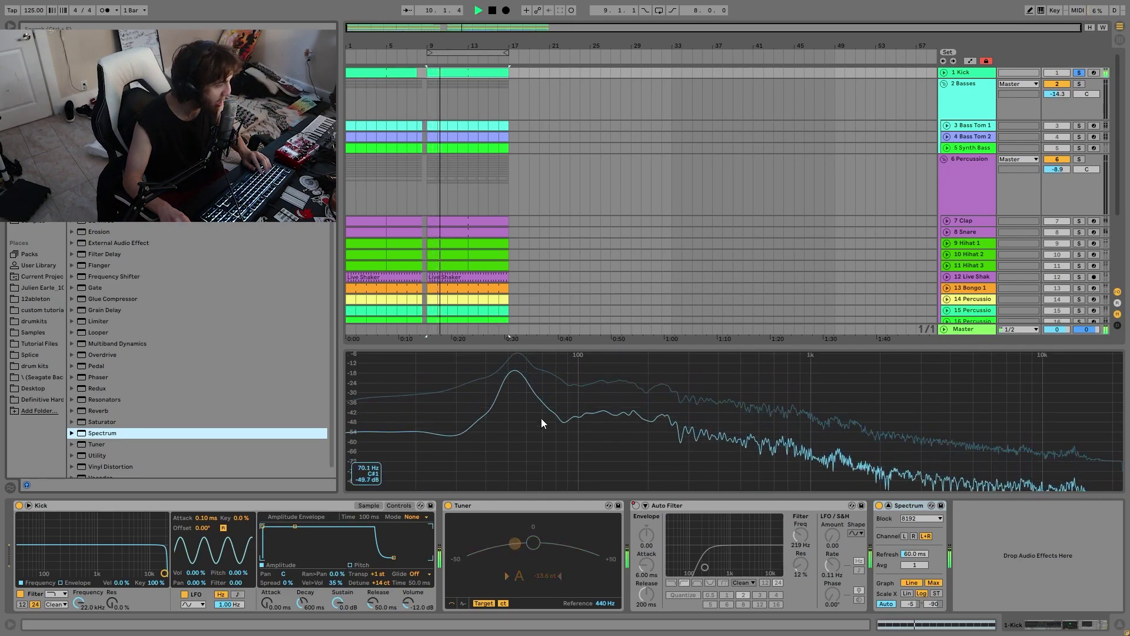
- Delete the Spectrum device from the Kick track and stop playback
{"action": "left_click", "coordinate": [923, 505]}
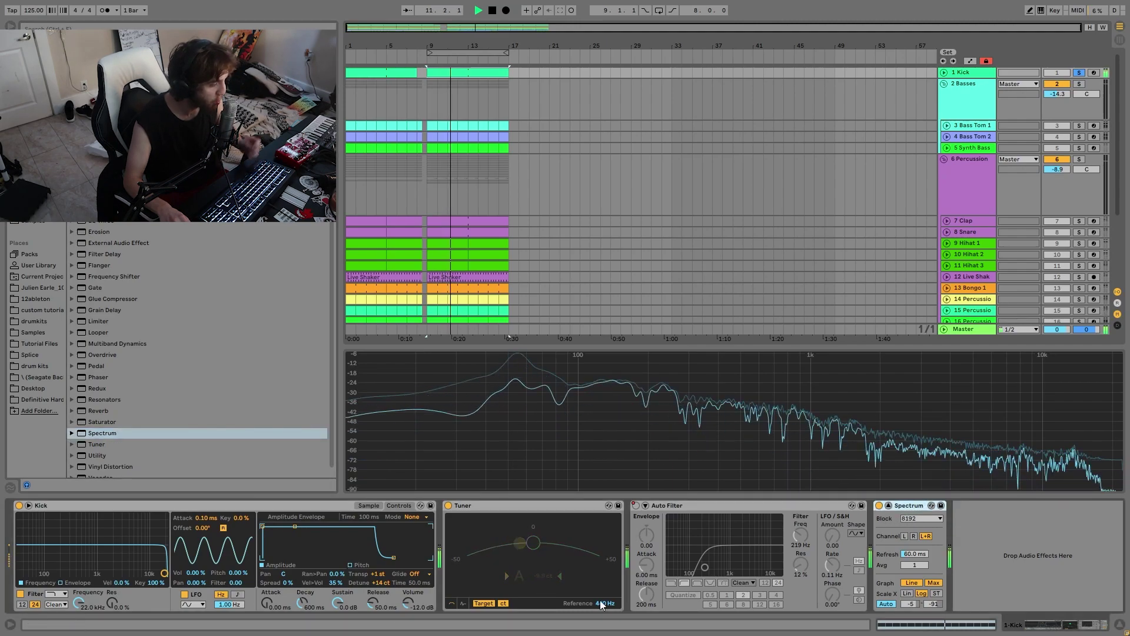
{"action": "key", "text": "Delete"}
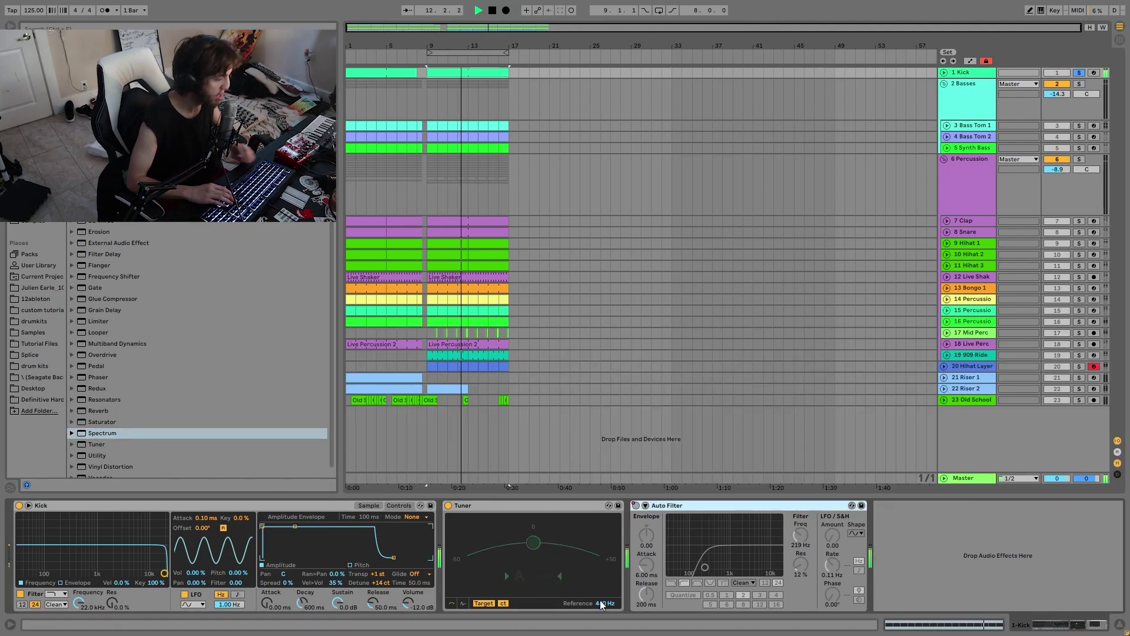
{"action": "key", "text": "space"}
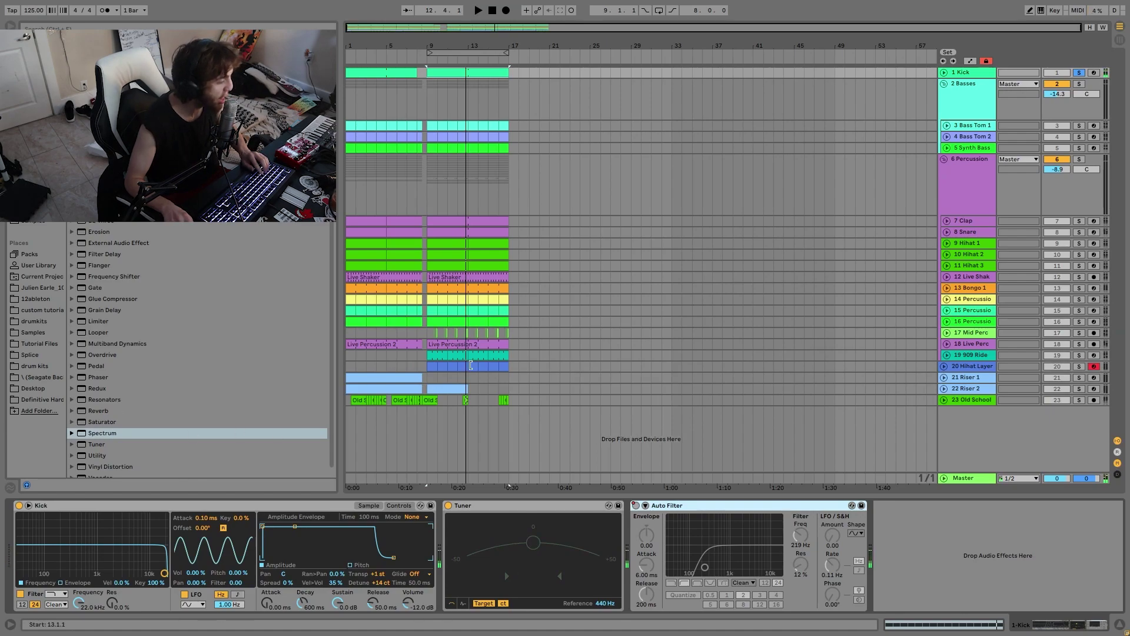
- Examine the notes of the Synth Bass clip at bar 10 and compare them with the Kick track's Tuner during playback
{"action": "key", "text": "space"}
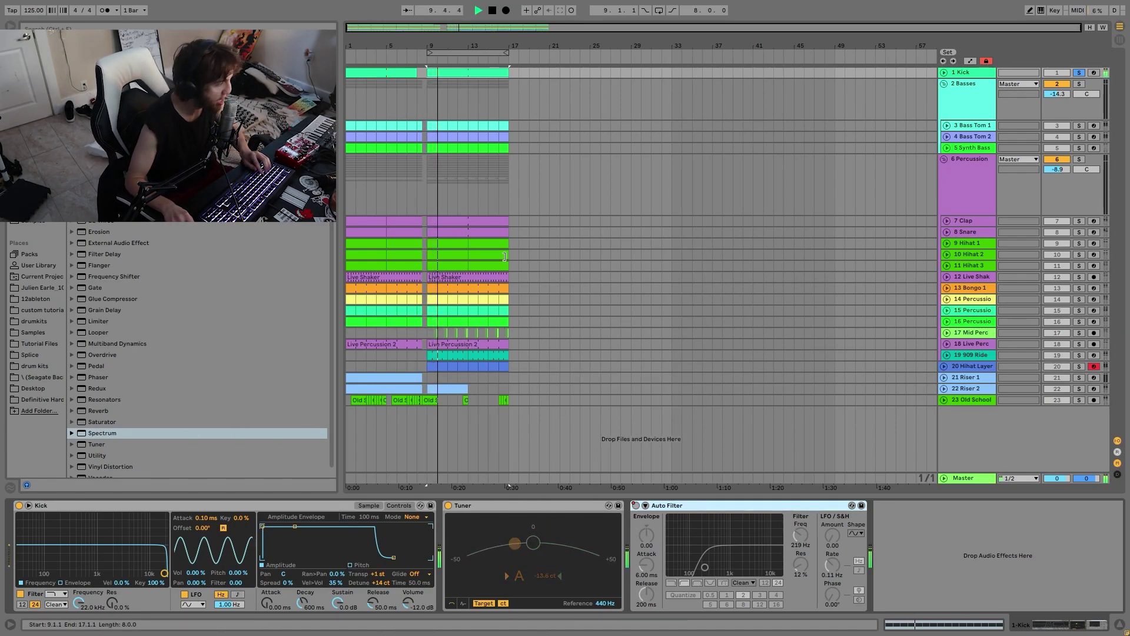
{"action": "double_click", "coordinate": [441, 149]}
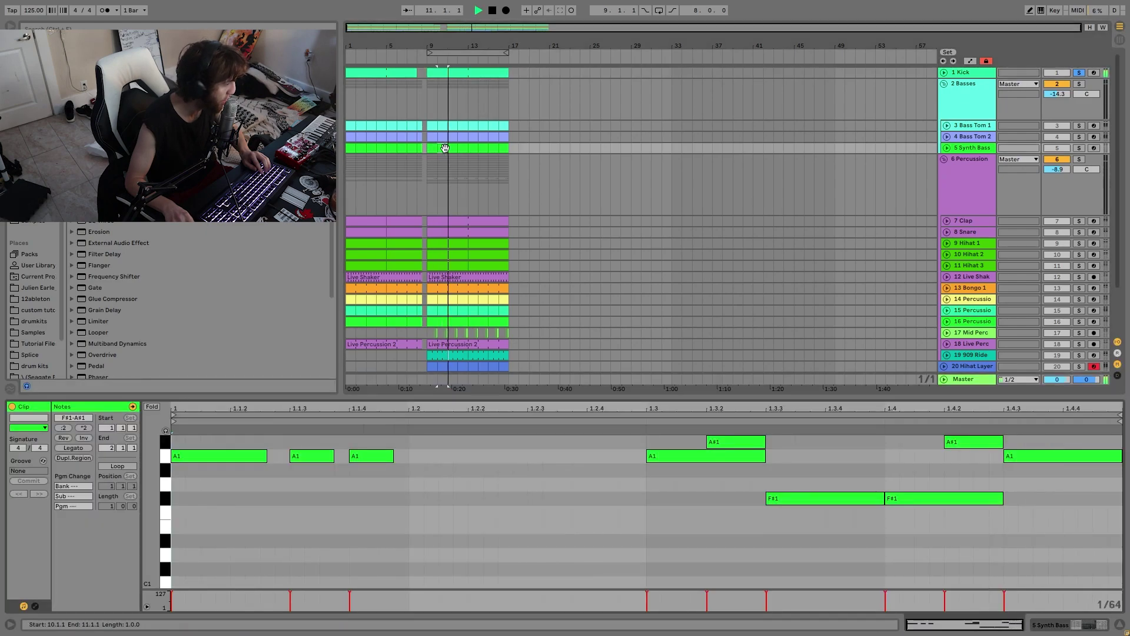
{"action": "left_click", "coordinate": [962, 72]}
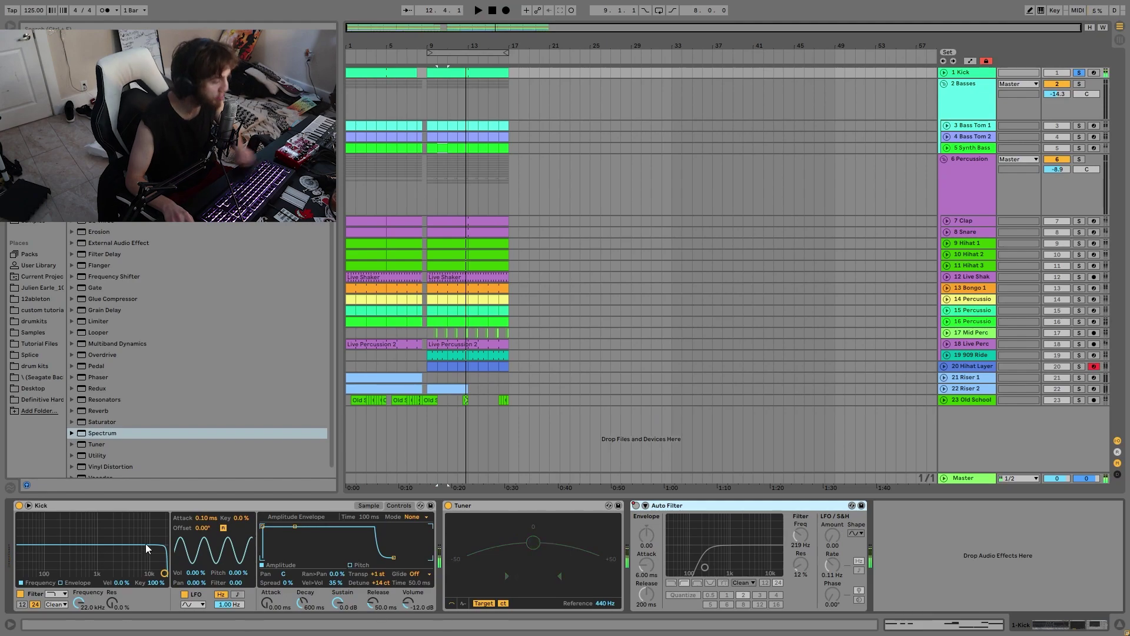
{"action": "key", "text": "space"}
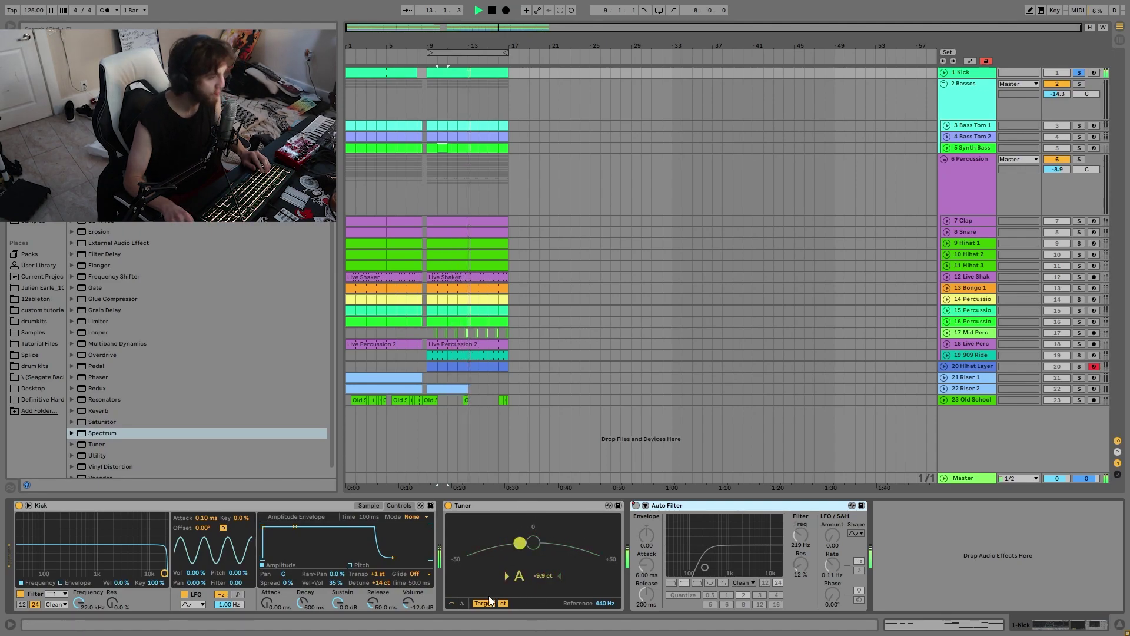
{"action": "key", "text": "space"}
- Show the automation of the Auto Filter's Device On parameter on the Kick track
{"action": "right_click", "coordinate": [636, 505]}
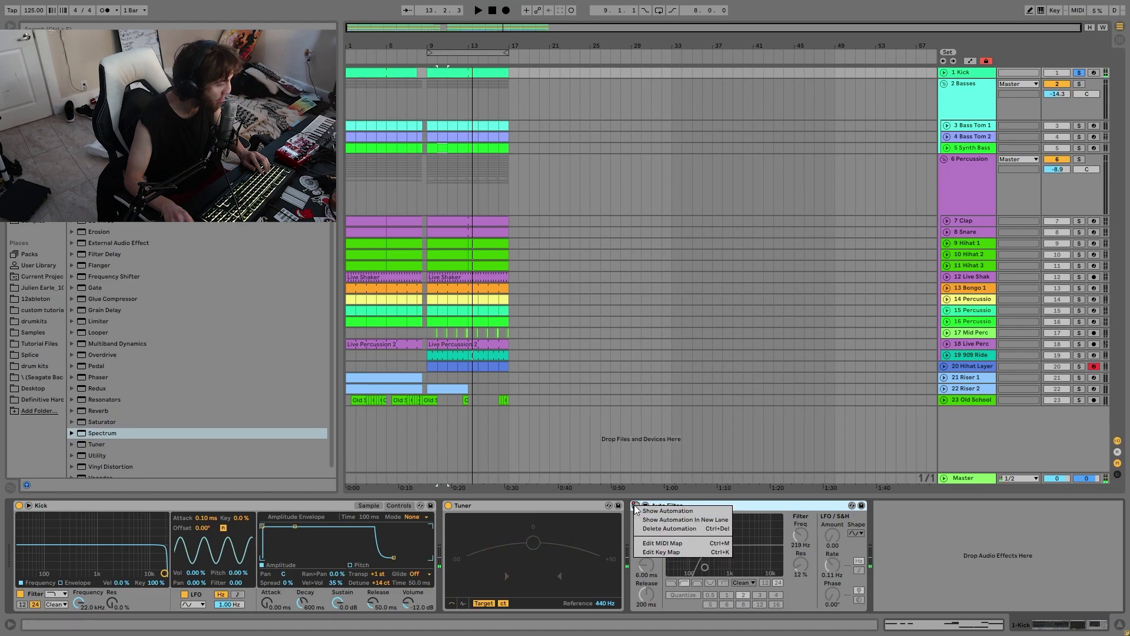
{"action": "left_click", "coordinate": [659, 510]}
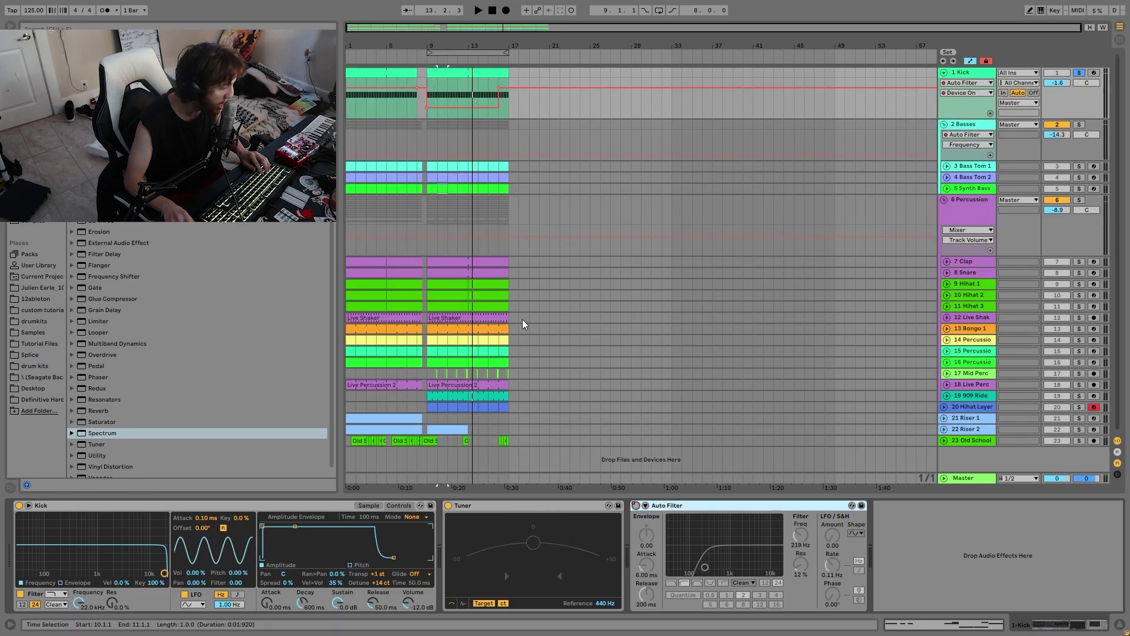
{"action": "left_click", "coordinate": [369, 108]}
{"action": "left_click", "coordinate": [500, 124]}
- Solo the Basses group during playback and unfold the Bass Tom 1, Bass Tom 2 and Synth Bass tracks
{"action": "key", "text": "space"}
{"action": "left_click", "coordinate": [1079, 125]}
{"action": "left_click", "coordinate": [438, 164]}
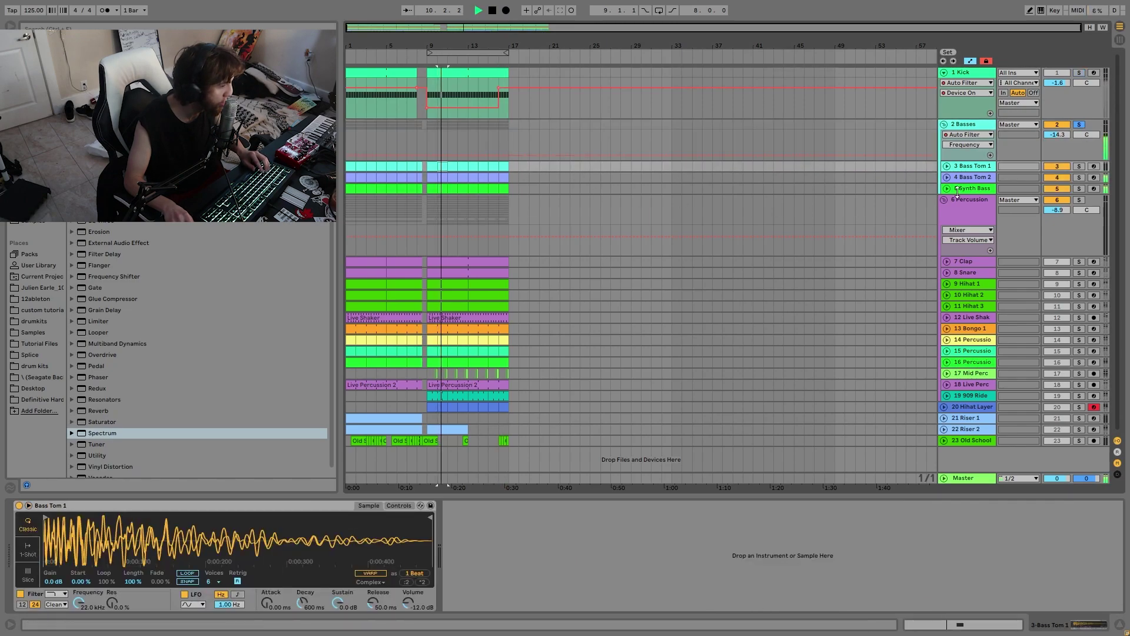
{"action": "left_click", "coordinate": [976, 187]}
{"action": "key", "text": "u"}
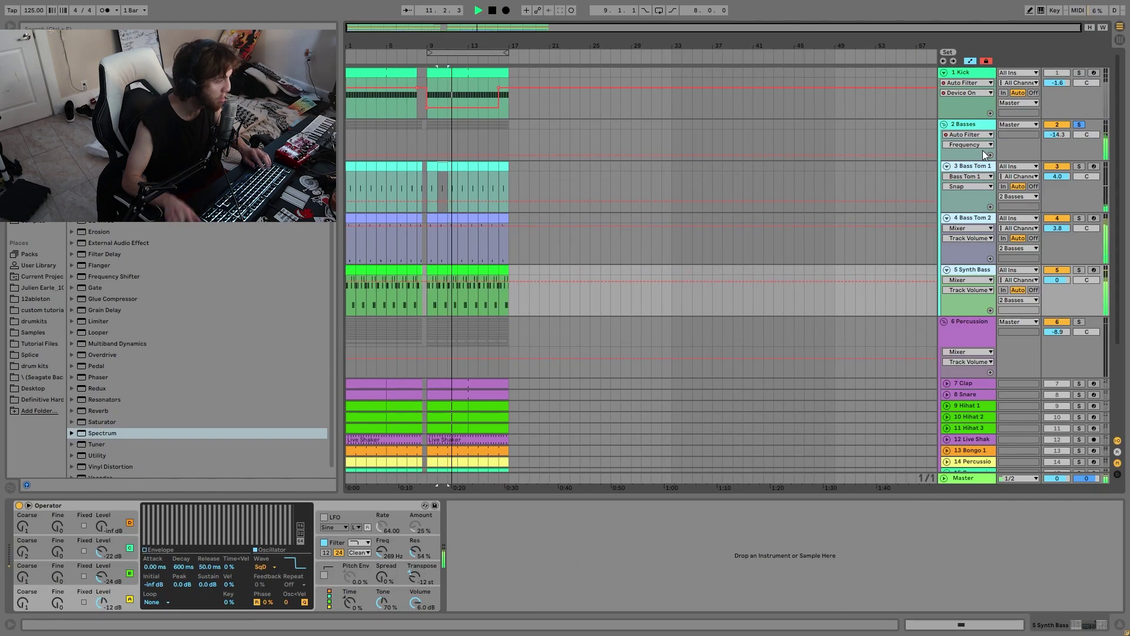
- Play the soloed Basses group from the Synth Bass clip at bar 9
{"action": "left_click_drag", "start_coordinate": [447, 47], "coordinate": [680, 32]}
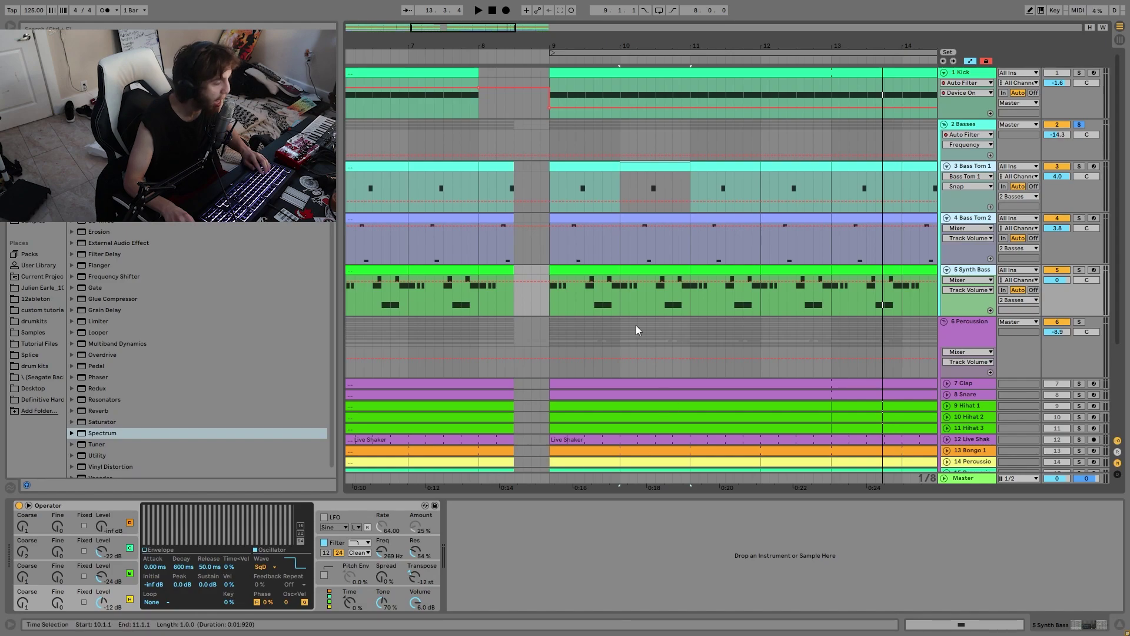
{"action": "left_click", "coordinate": [569, 268]}
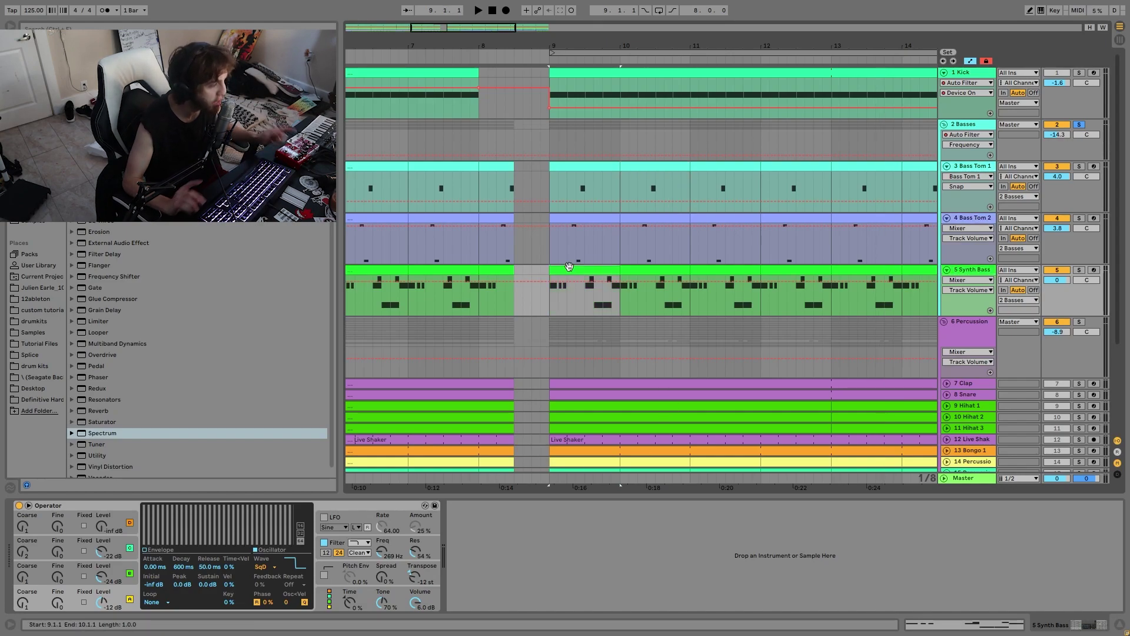
{"action": "key", "text": "space"}
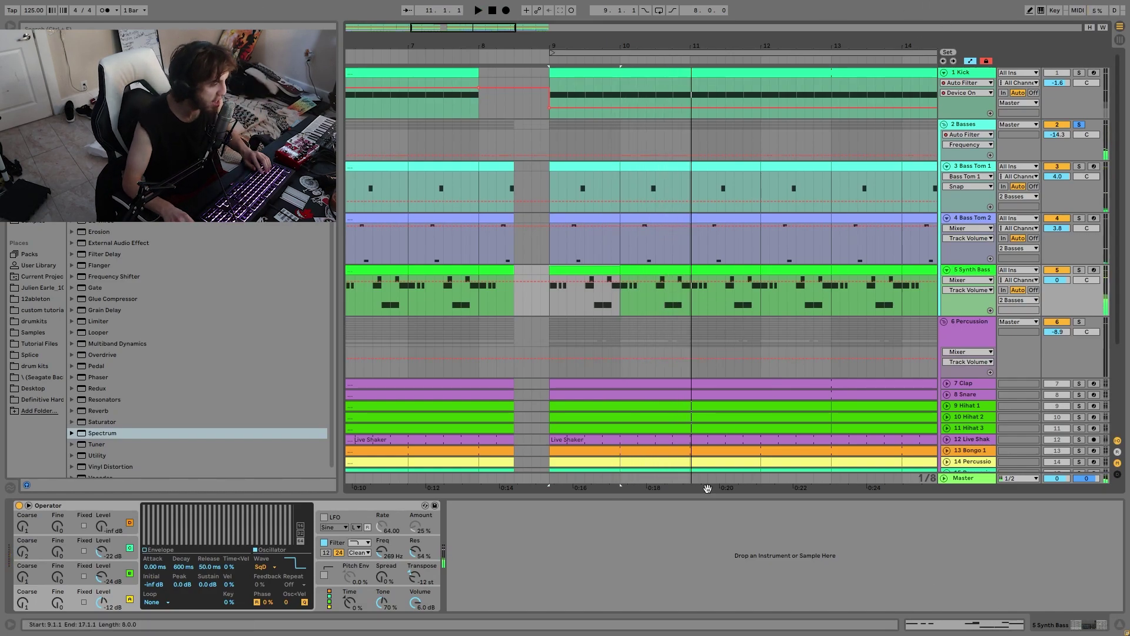
- Open the notes of the Synth Bass clip at bar 9 and select its first A#1 note
{"action": "double_click", "coordinate": [566, 272]}
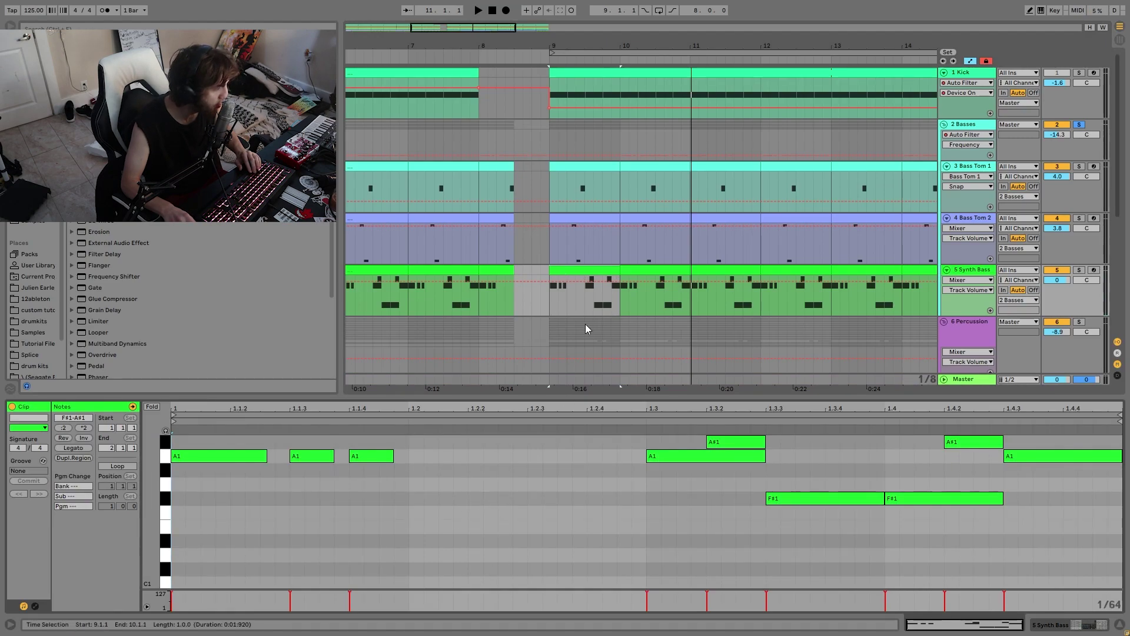
{"action": "left_click_drag", "start_coordinate": [565, 312], "coordinate": [588, 272]}
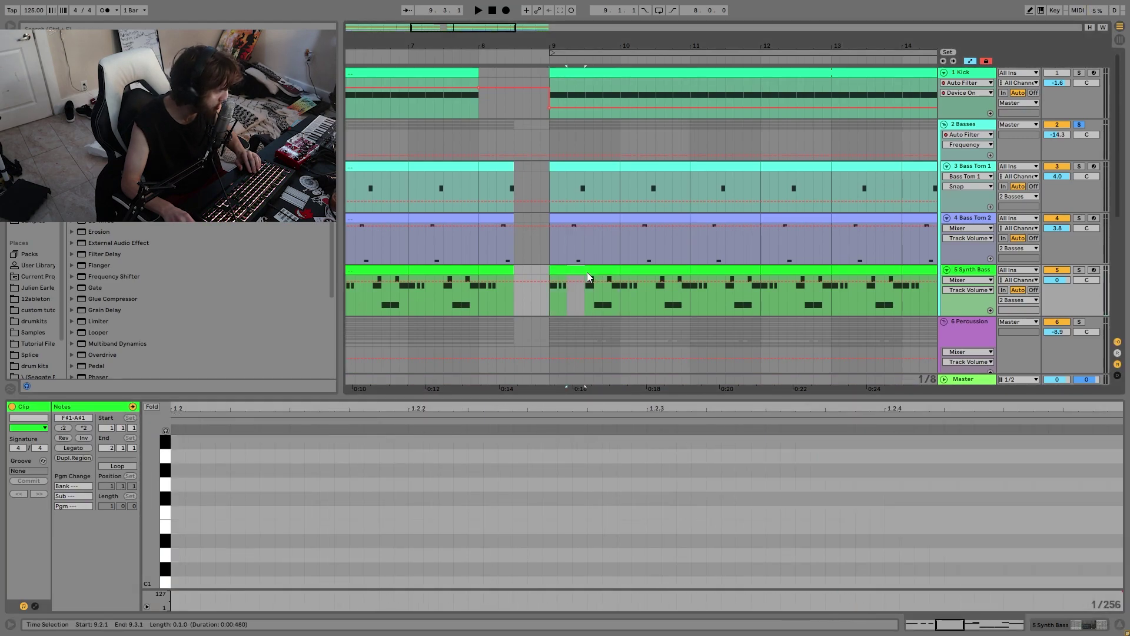
{"action": "left_click", "coordinate": [587, 272]}
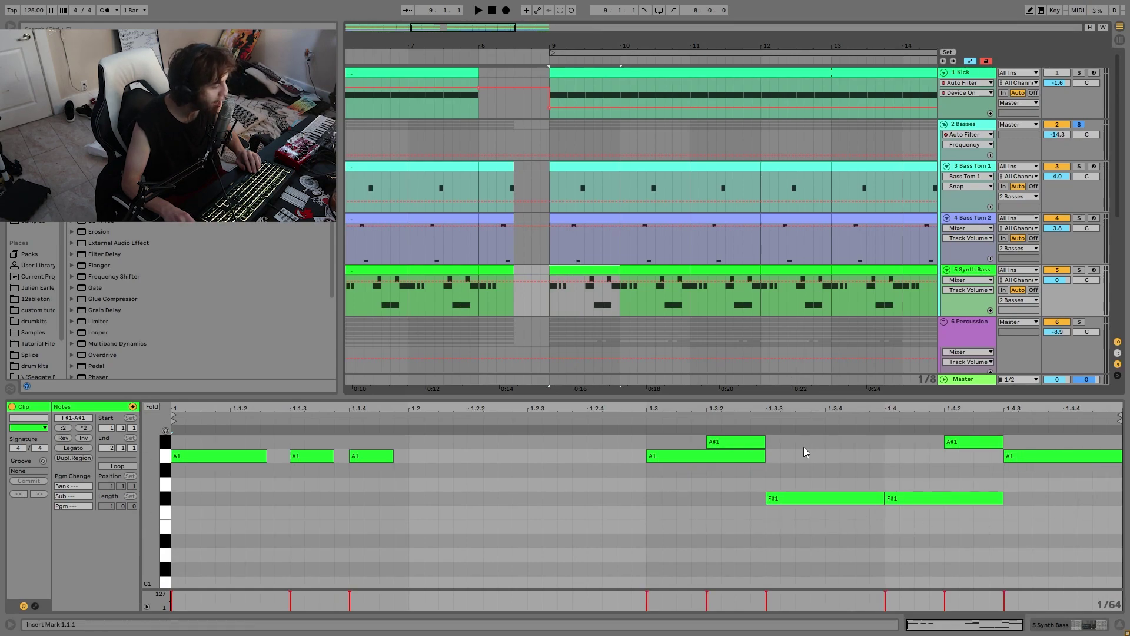
{"action": "left_click", "coordinate": [666, 460]}
{"action": "left_click", "coordinate": [732, 443]}
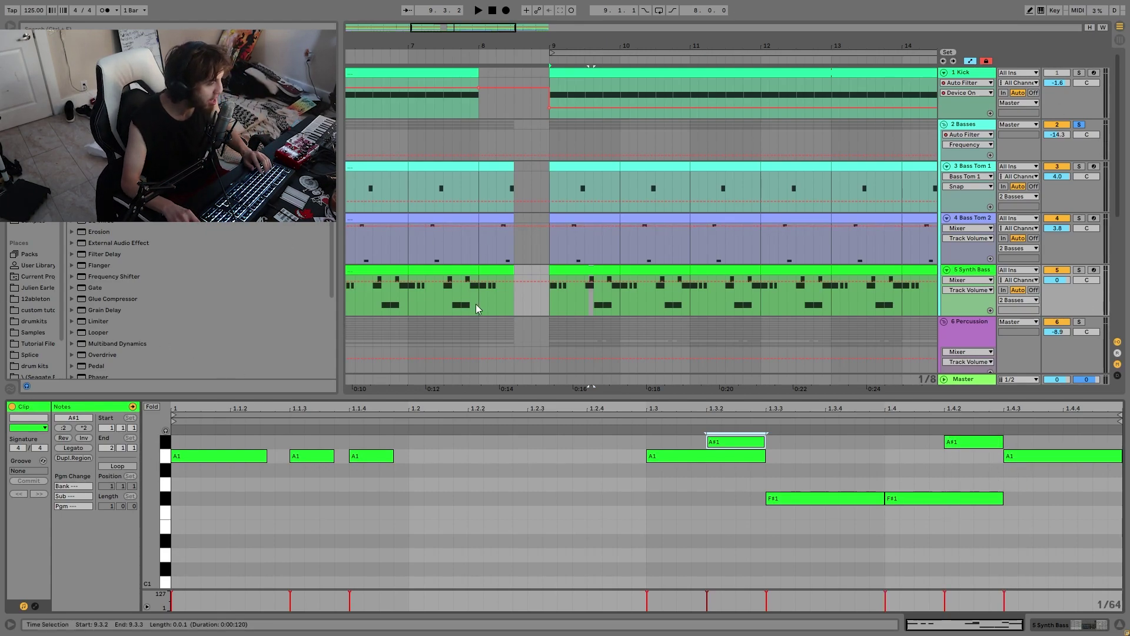
- Audition the Synth Bass from bar 9 with both Bass Toms muted, and the two Bass Toms with the Synth Bass muted
{"action": "left_click", "coordinate": [582, 272]}
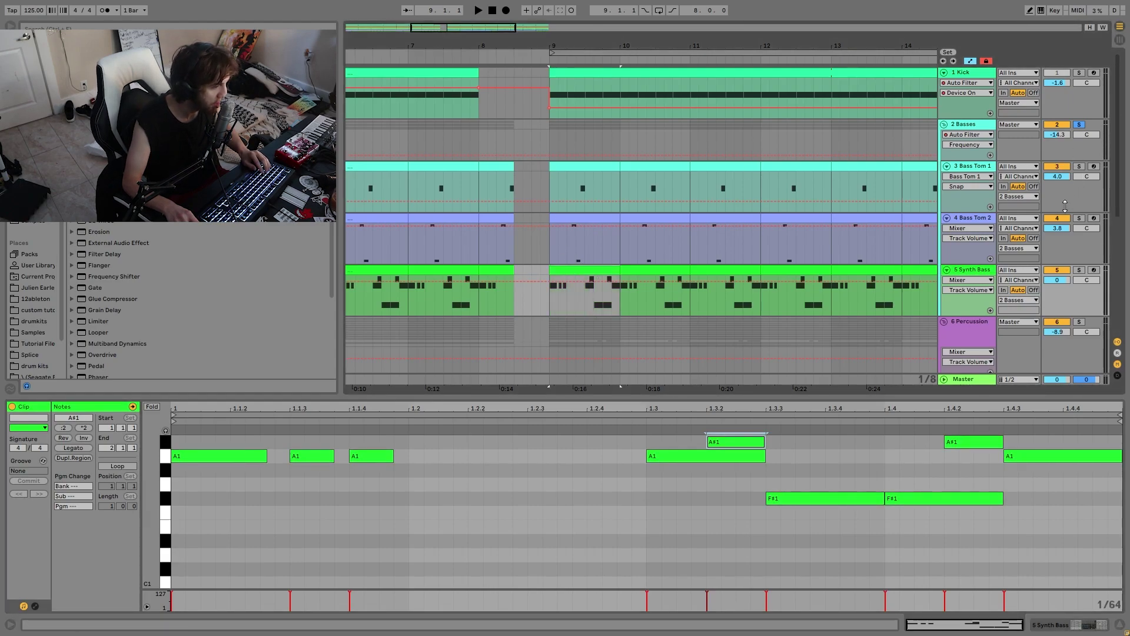
{"action": "key", "text": "space"}
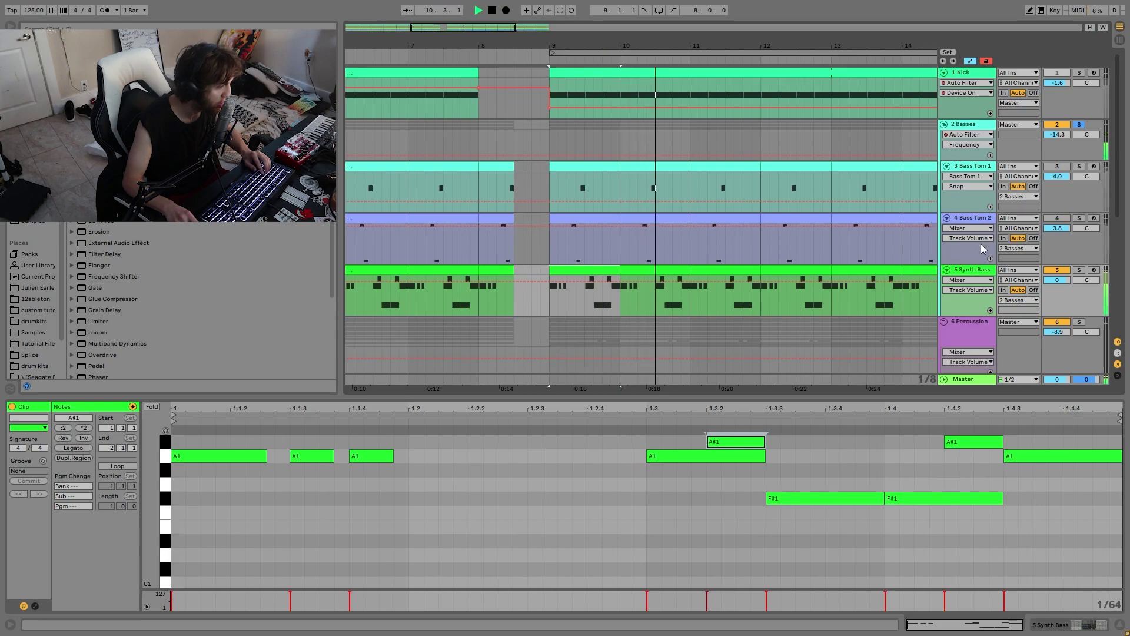
{"action": "key", "text": "space"}
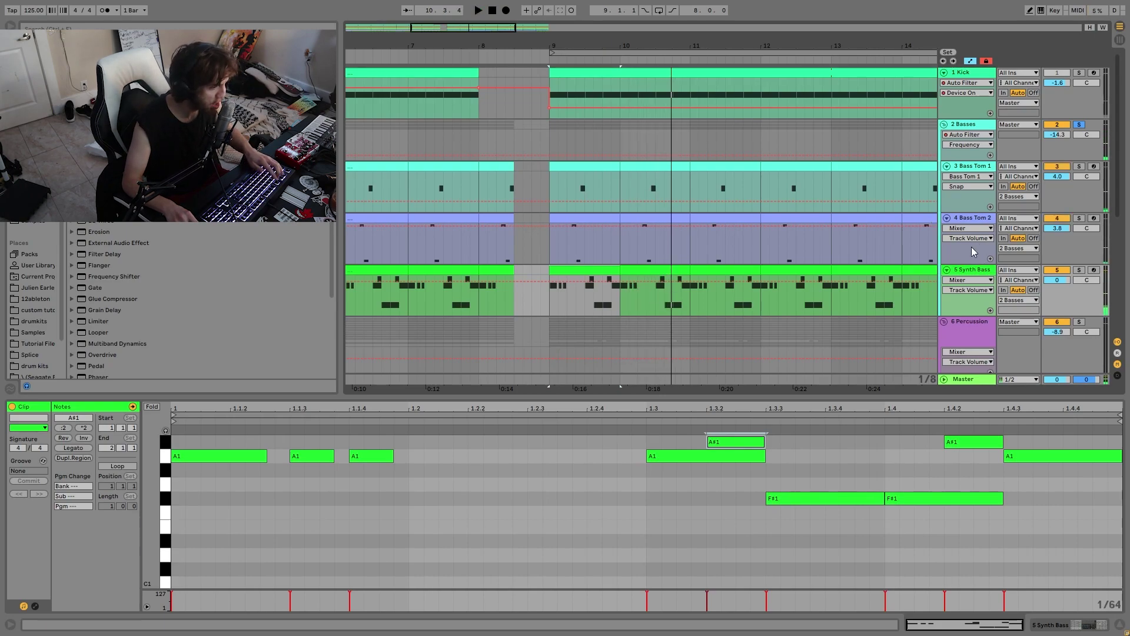
{"action": "key", "text": "space"}
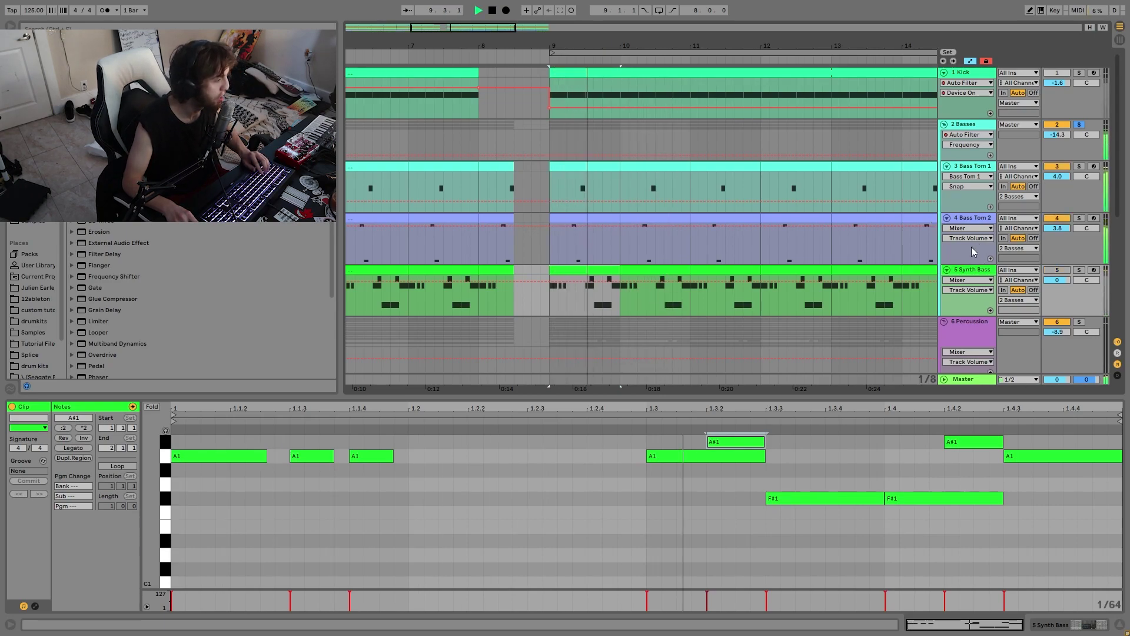
{"action": "key", "text": "space"}
- Open the Bass Tom 2 clip at bar 9, select both of its notes, and audition the toms
{"action": "left_click_drag", "start_coordinate": [564, 40], "coordinate": [595, 78]}
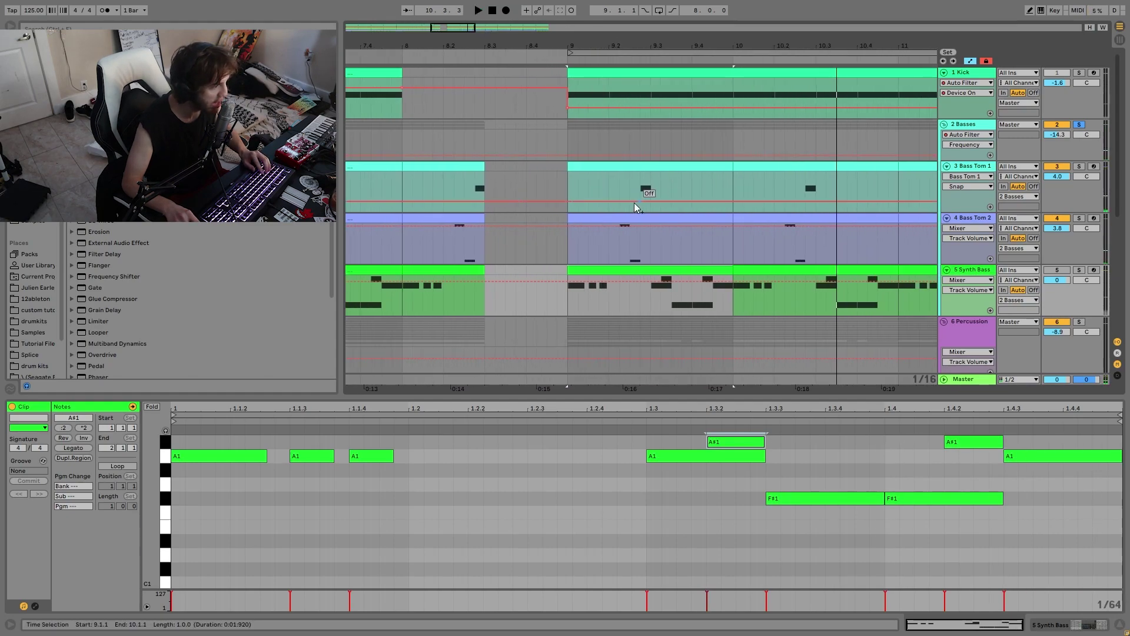
{"action": "left_click", "coordinate": [648, 216]}
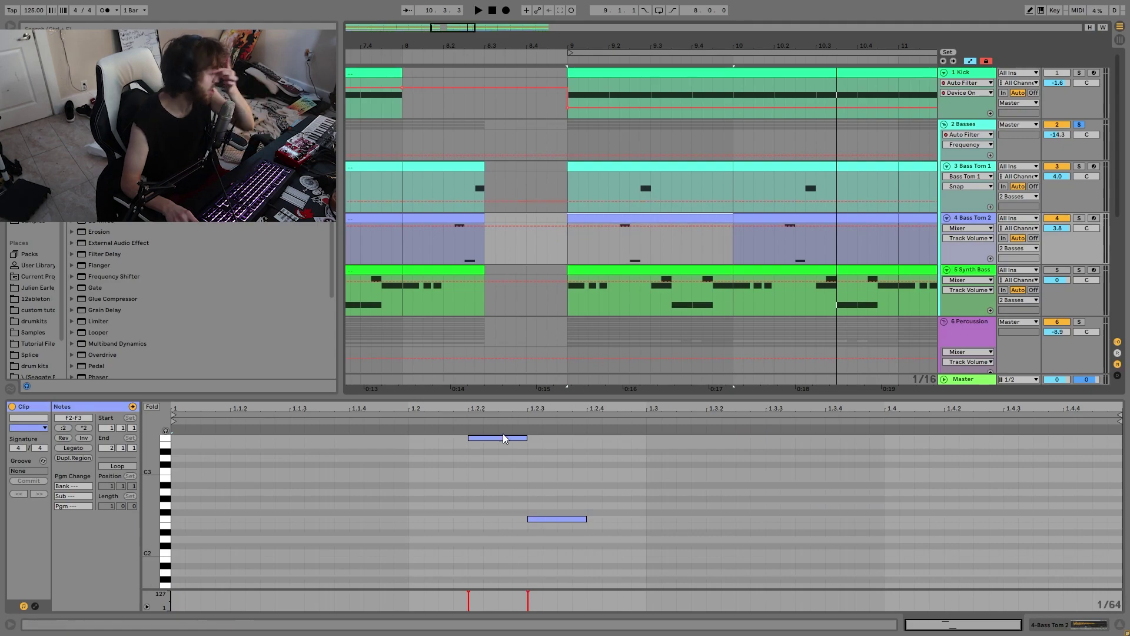
{"action": "left_click_drag", "start_coordinate": [585, 575], "coordinate": [487, 435]}
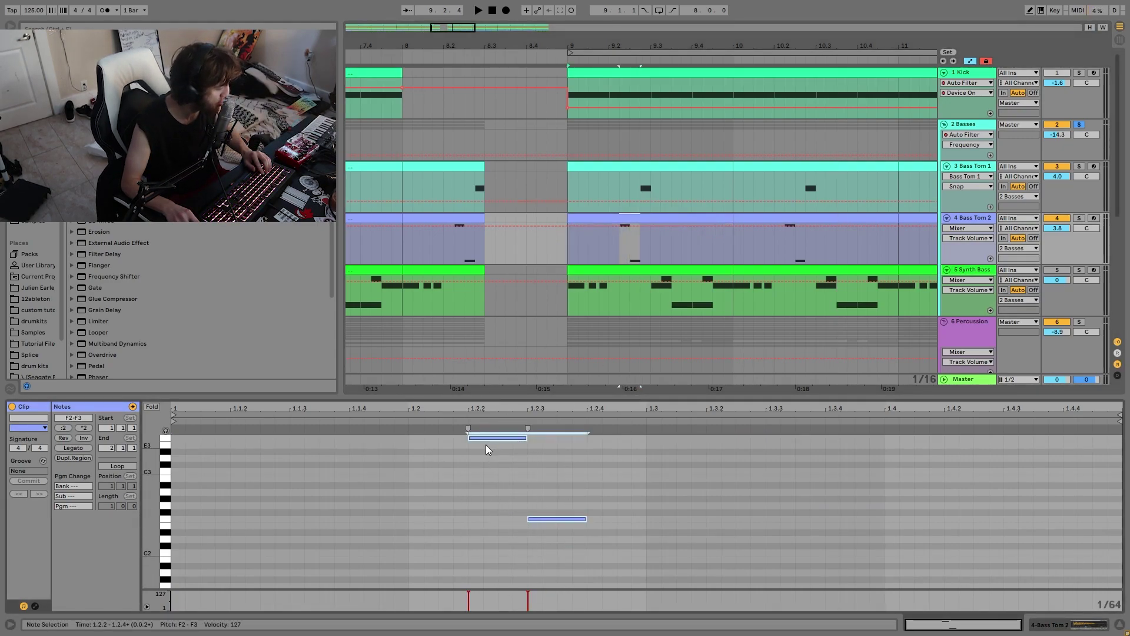
{"action": "key", "text": "space"}
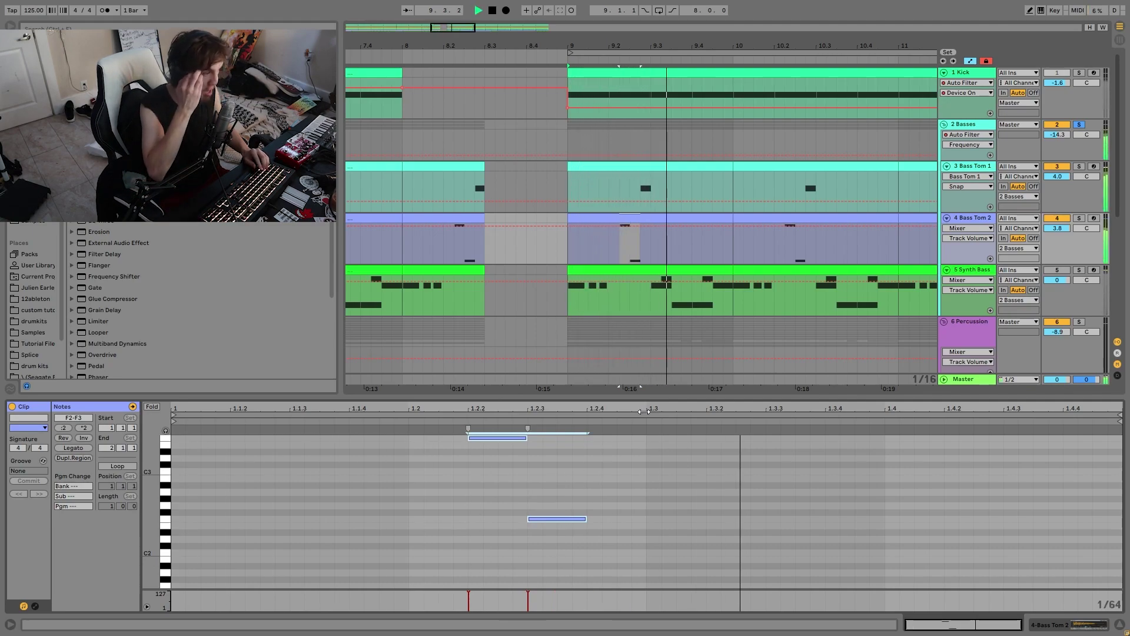
{"action": "key", "text": "space"}
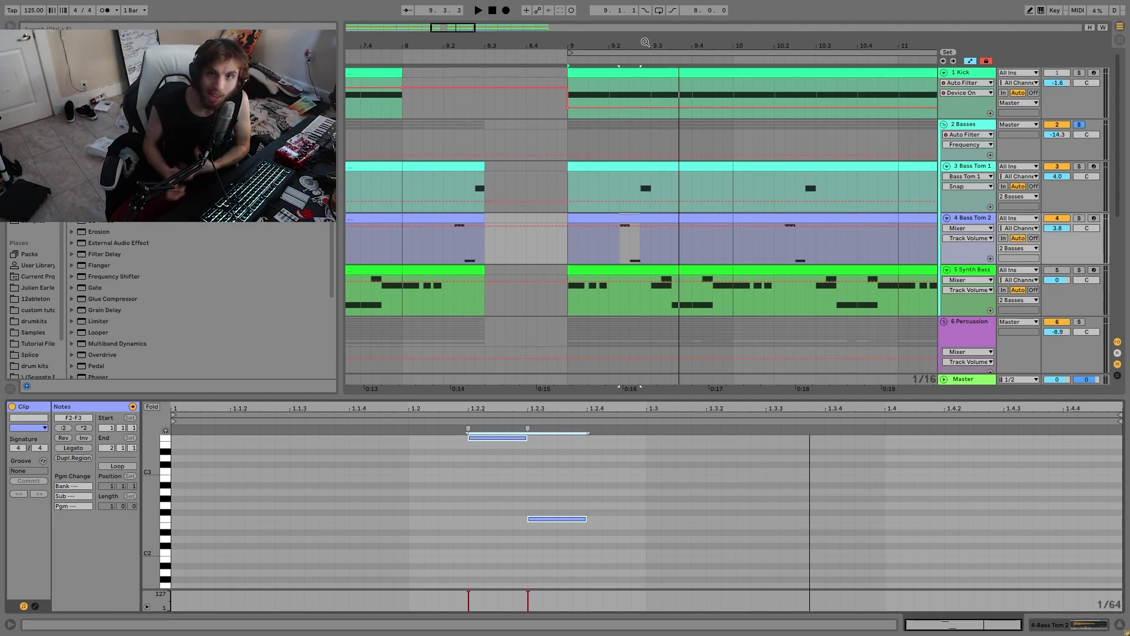
{"action": "key", "text": "space"}
{"action": "key", "text": "space"}
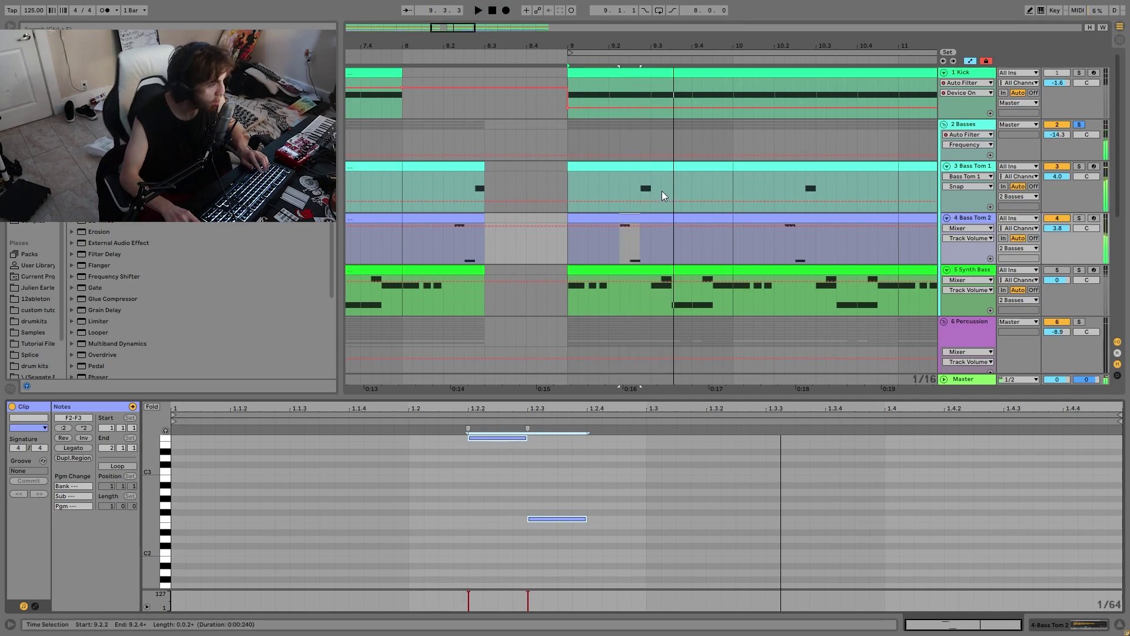
- Unmute the Synth Bass, mute both Bass Toms, and show the Synth Bass track's Operator device
{"action": "left_click", "coordinate": [1053, 269]}
{"action": "key", "text": "space"}
{"action": "double_click", "coordinate": [975, 271]}
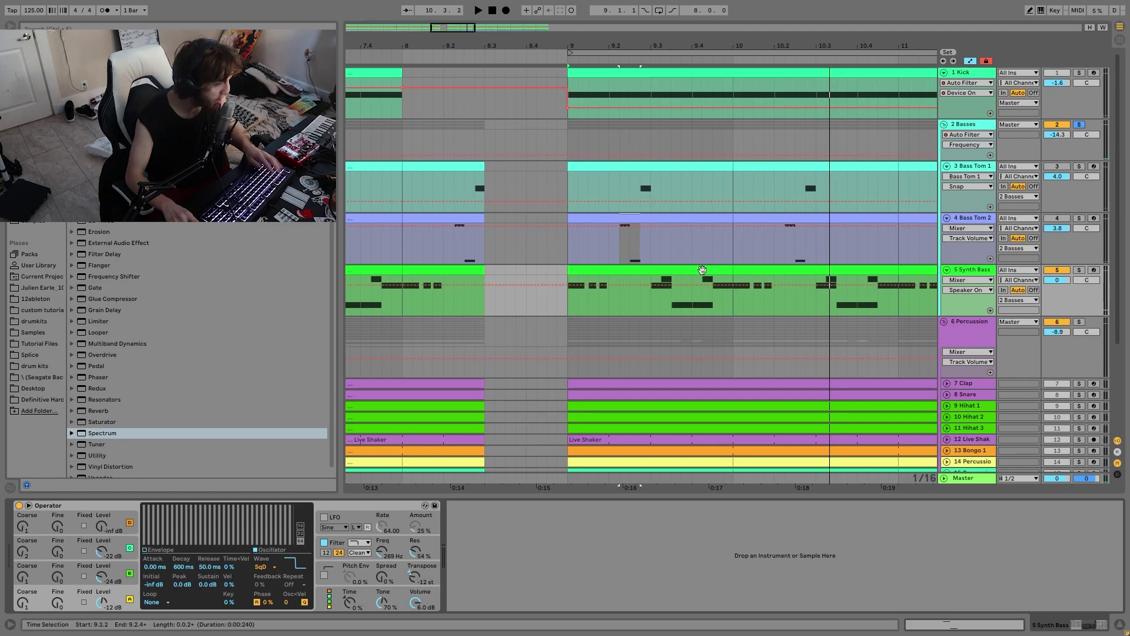
- Paste a copy of the half-bar Synth Bass phrase from 9.3.1 at bar 9 and duplicate it three times up to bar 11
{"action": "left_click_drag", "start_coordinate": [652, 313], "coordinate": [673, 301]}
{"action": "left_click", "coordinate": [722, 275]}
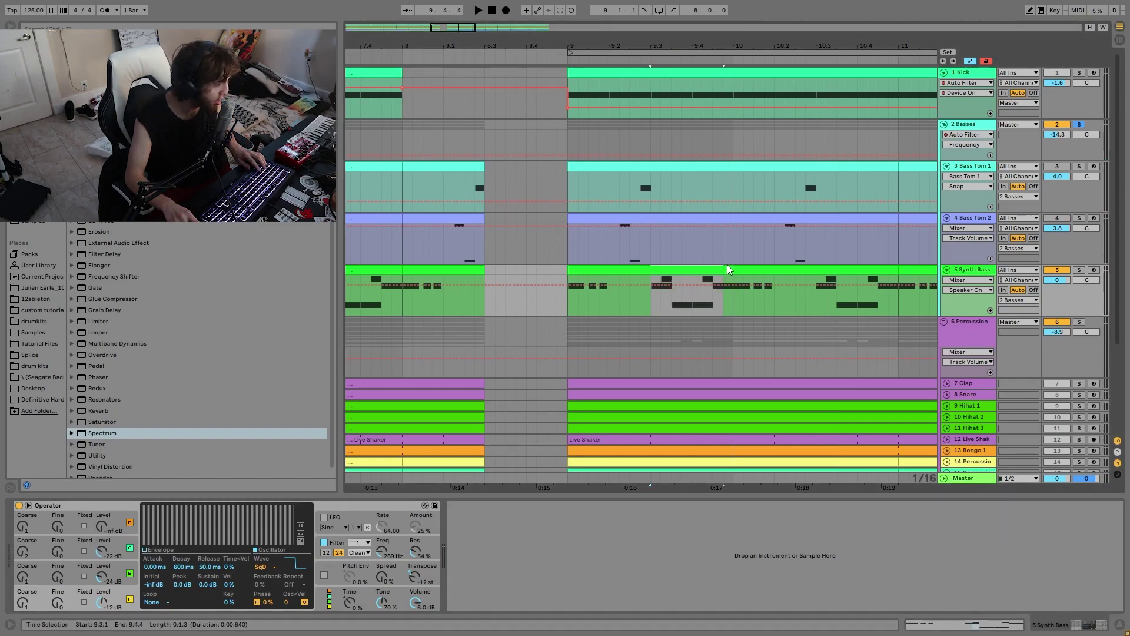
{"action": "left_click", "coordinate": [560, 309]}
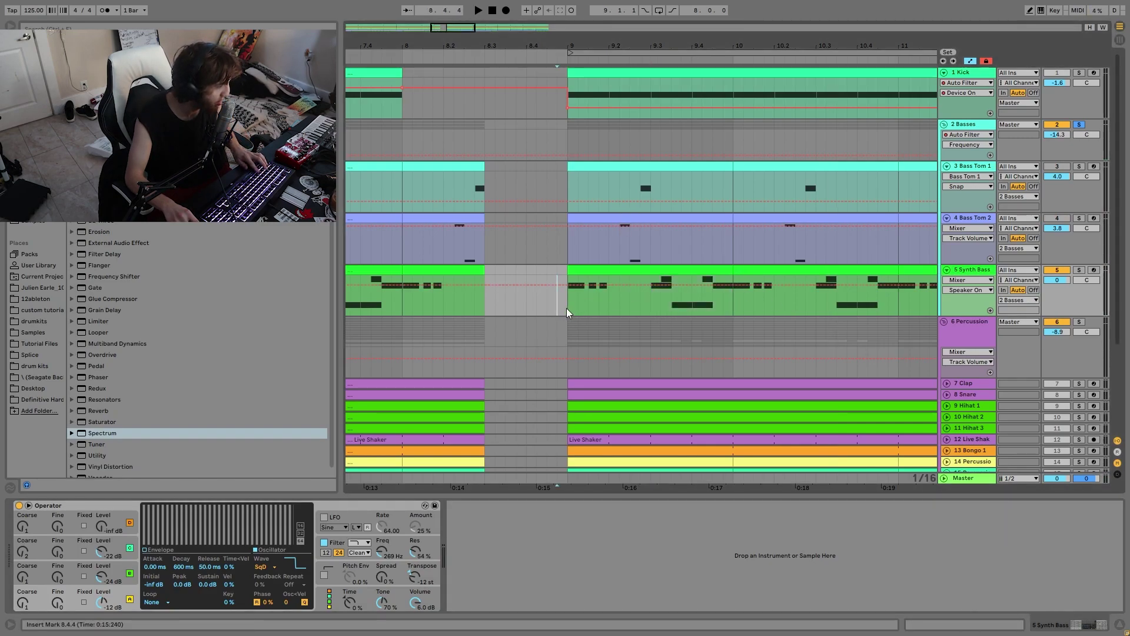
{"action": "left_click", "coordinate": [566, 308]}
{"action": "key", "text": "ctrl+v"}
{"action": "key", "text": "ctrl+d"}
{"action": "key", "text": "ctrl+d"}
{"action": "key", "text": "ctrl+d"}
{"action": "left_click_drag", "start_coordinate": [734, 46], "coordinate": [733, 19]}
- Duplicate the repeated Synth Bass phrases of bars 9 and 10 so that they run up to bar 13
{"action": "left_click", "coordinate": [693, 268], "text": "shift"}
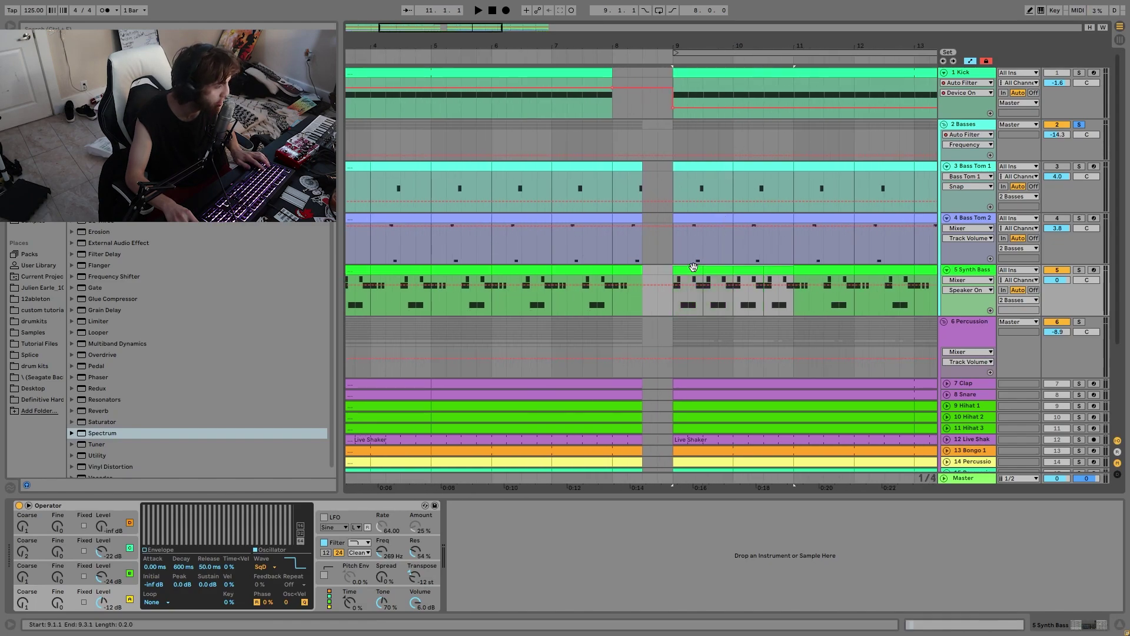
{"action": "key", "text": "ctrl+d"}
{"action": "key", "text": "ctrl+d"}
{"action": "left_click_drag", "start_coordinate": [762, 47], "coordinate": [762, 22]}
{"action": "key", "text": "ctrl+z"}
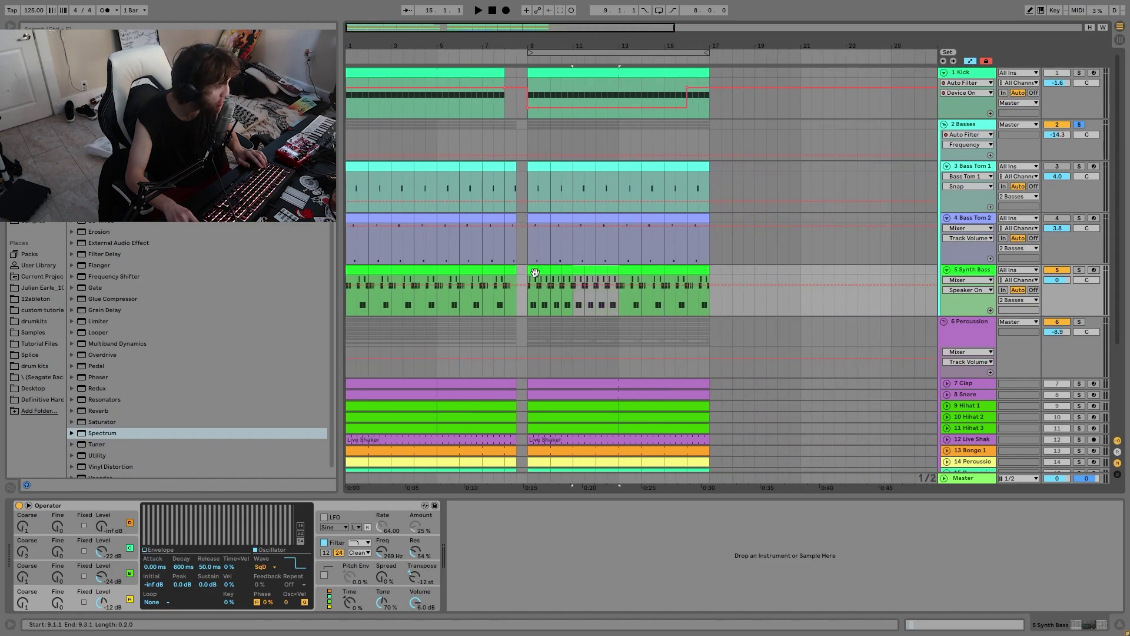
- Unsolo the Basses group and audition the full arrangement from bar 9 with the repeated Synth Bass phrase
{"action": "left_click", "coordinate": [535, 273]}
{"action": "key", "text": "space"}
{"action": "left_click", "coordinate": [1078, 124]}
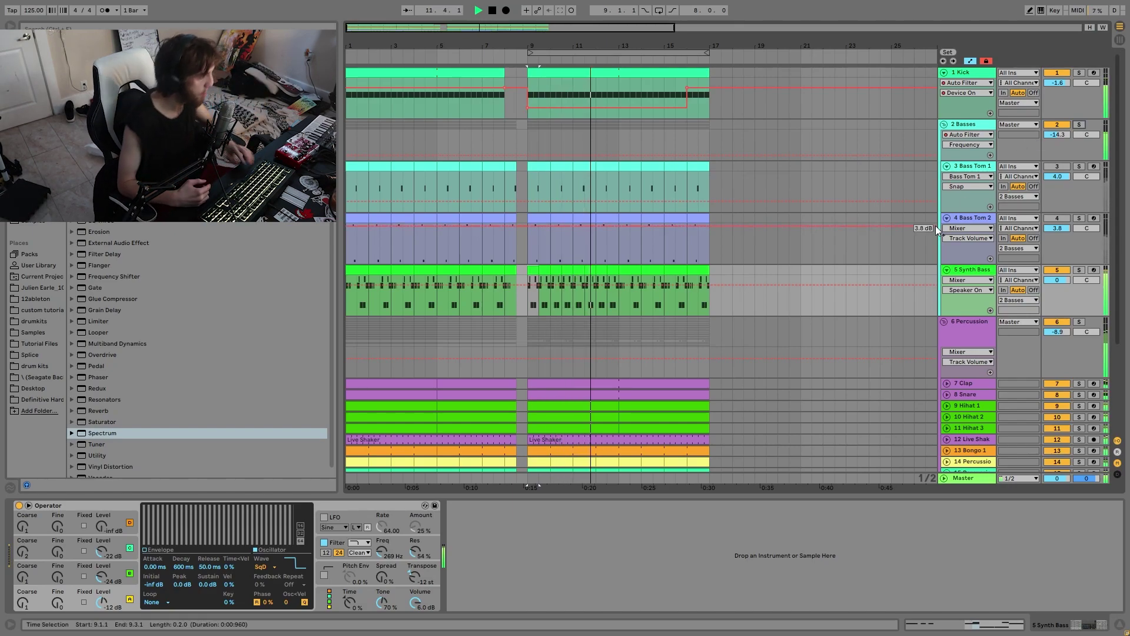
{"action": "key", "text": "space"}
- Undo the Synth Bass phrase duplications and audition the original pattern from bar 9 in the full mix
{"action": "key", "text": "ctrl+z"}
{"action": "key", "text": "ctrl+z"}
{"action": "key", "text": "ctrl+z"}
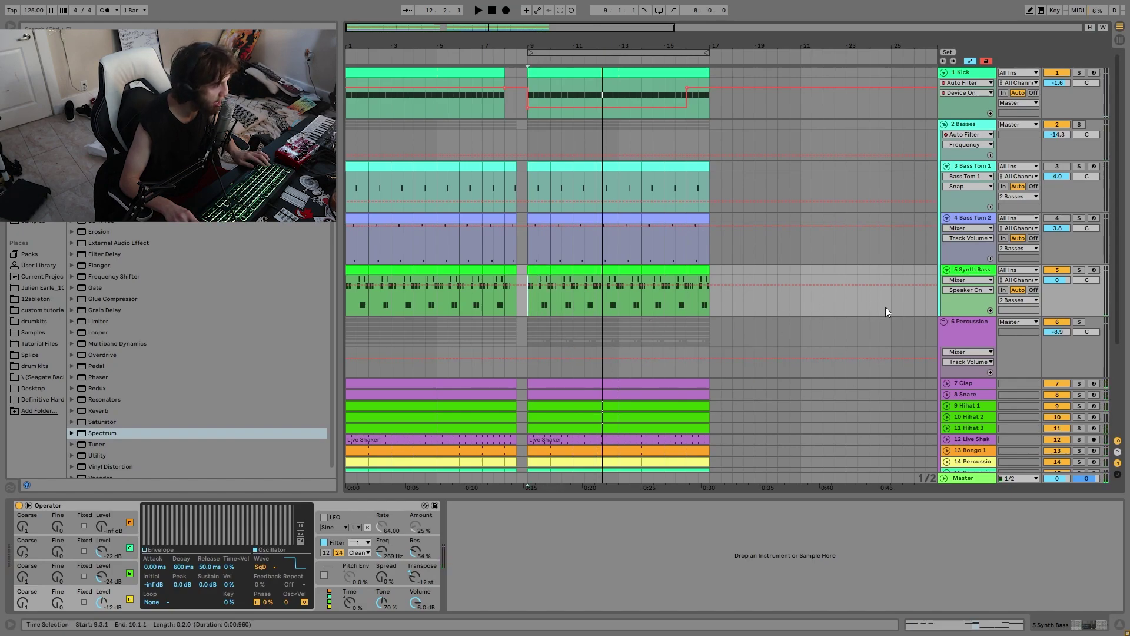
{"action": "key", "text": "space"}
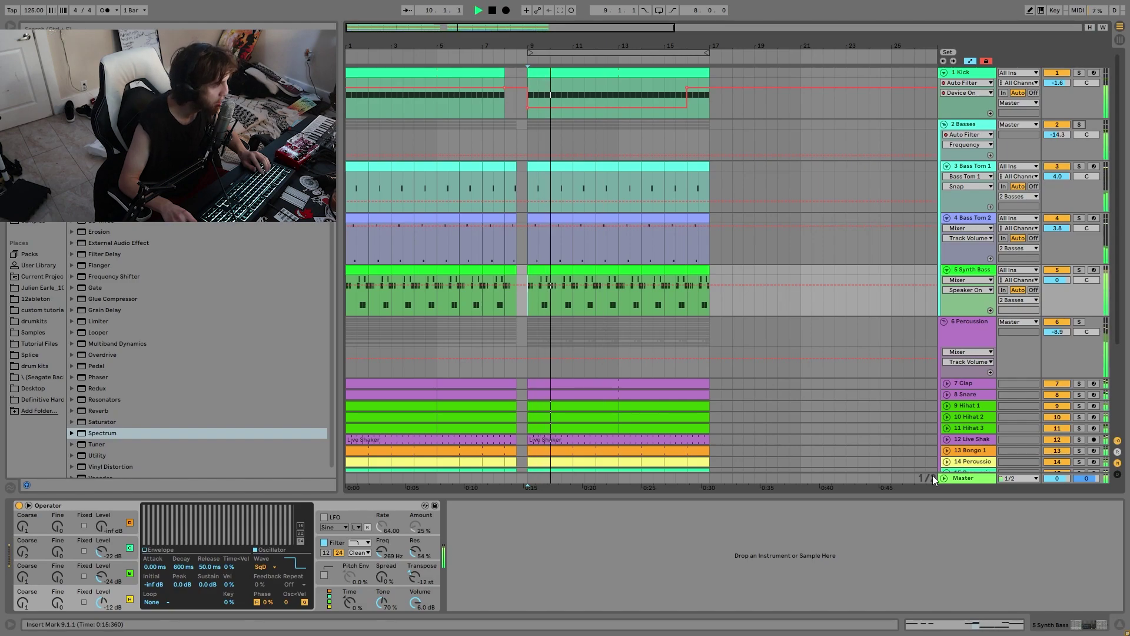
- Show the Basses group's devices and audition the group from bar 9 soloed together with the Kick
{"action": "left_click", "coordinate": [1008, 125]}
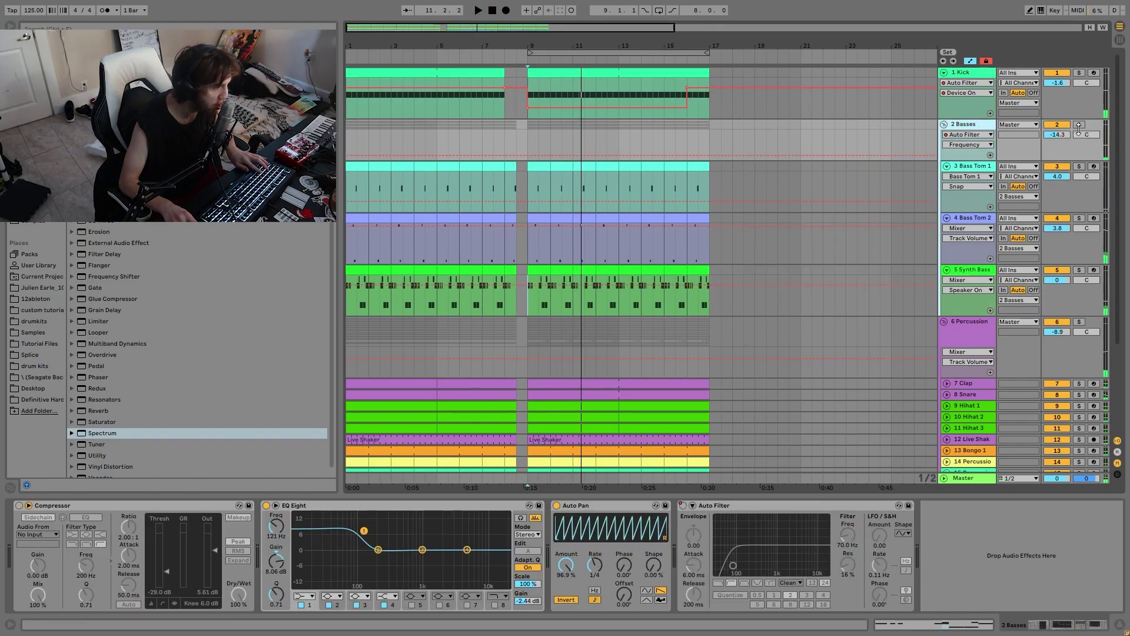
{"action": "left_click", "coordinate": [1080, 74]}
{"action": "key", "text": "space"}
{"action": "left_click", "coordinate": [981, 125]}
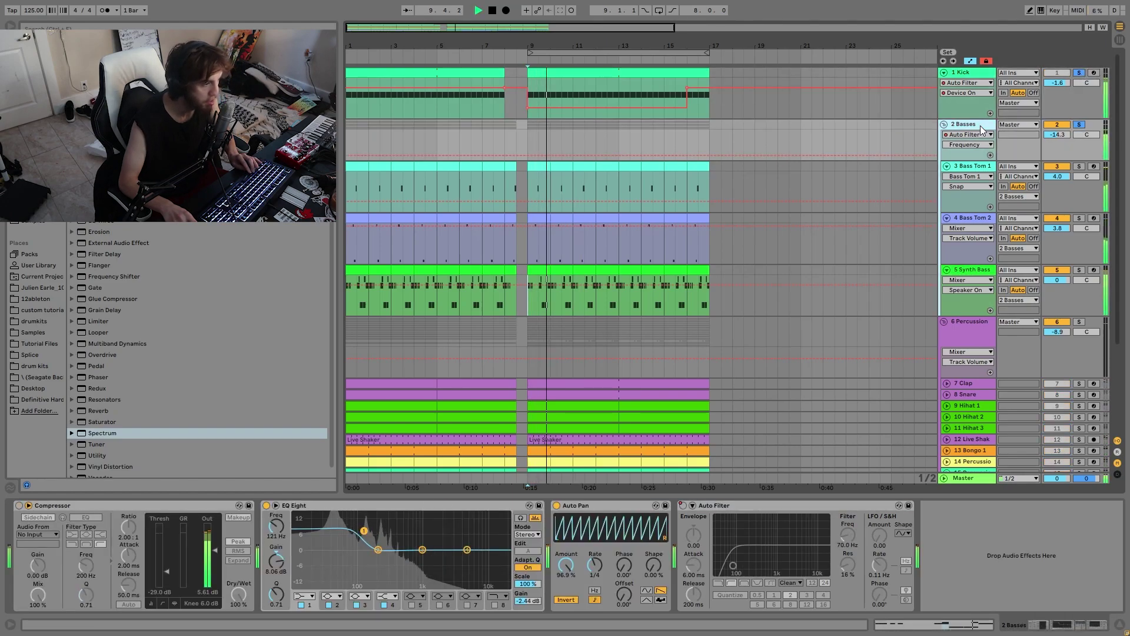
- Delete the Compressor from the Basses group and audition the soloed group with its EQ Eight switched off and back on
{"action": "left_click", "coordinate": [80, 508]}
{"action": "key", "text": "Delete"}
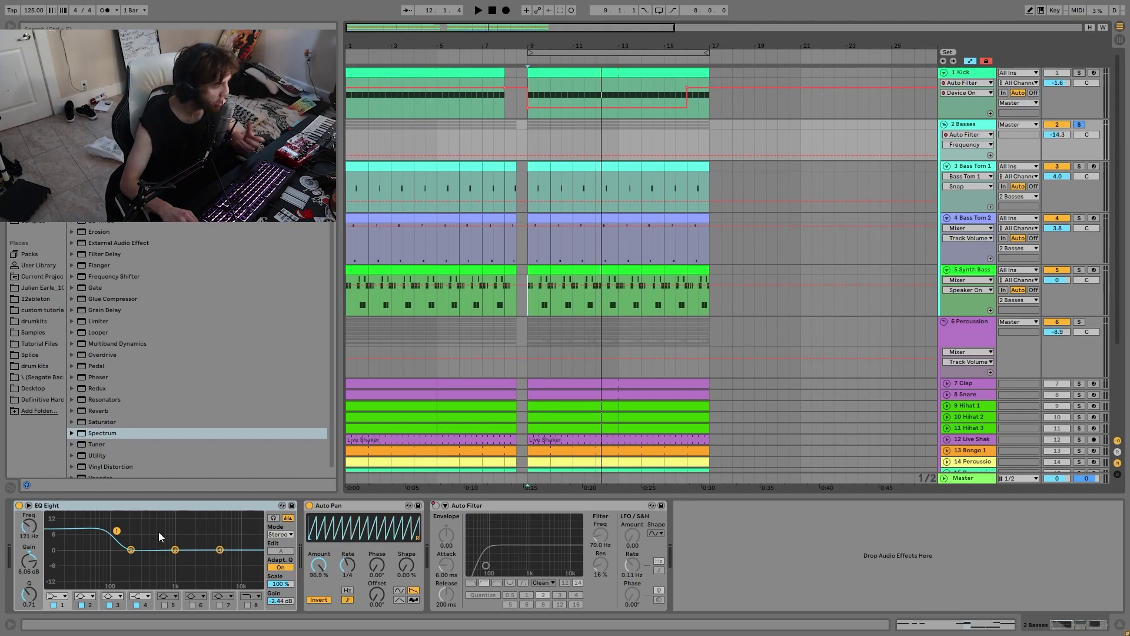
{"action": "key", "text": "space"}
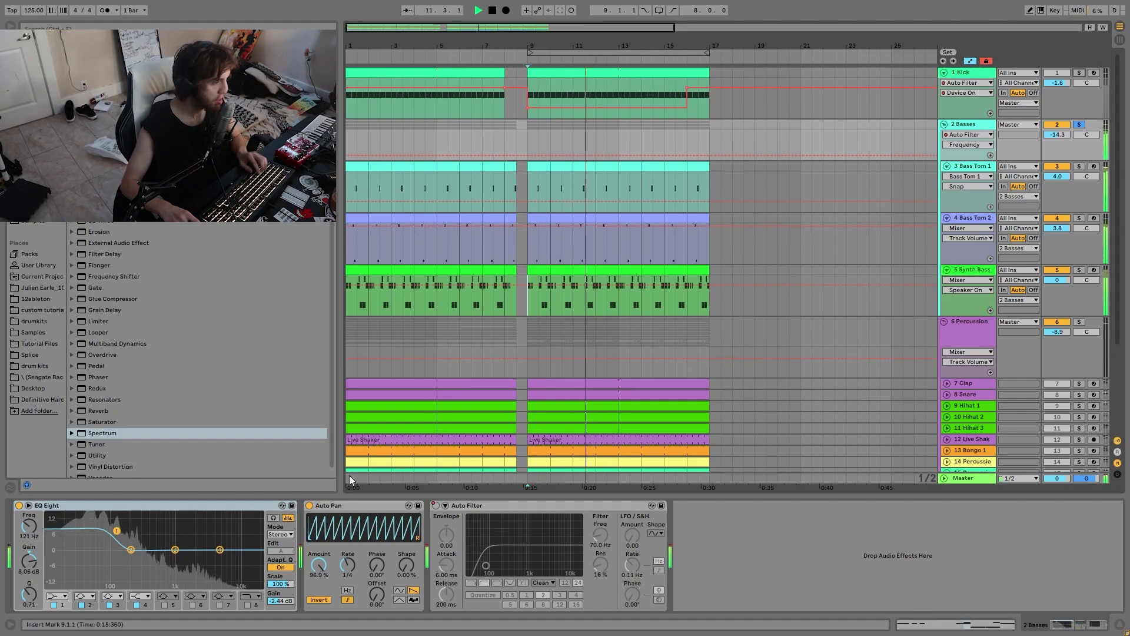
{"action": "left_click", "coordinate": [19, 505]}
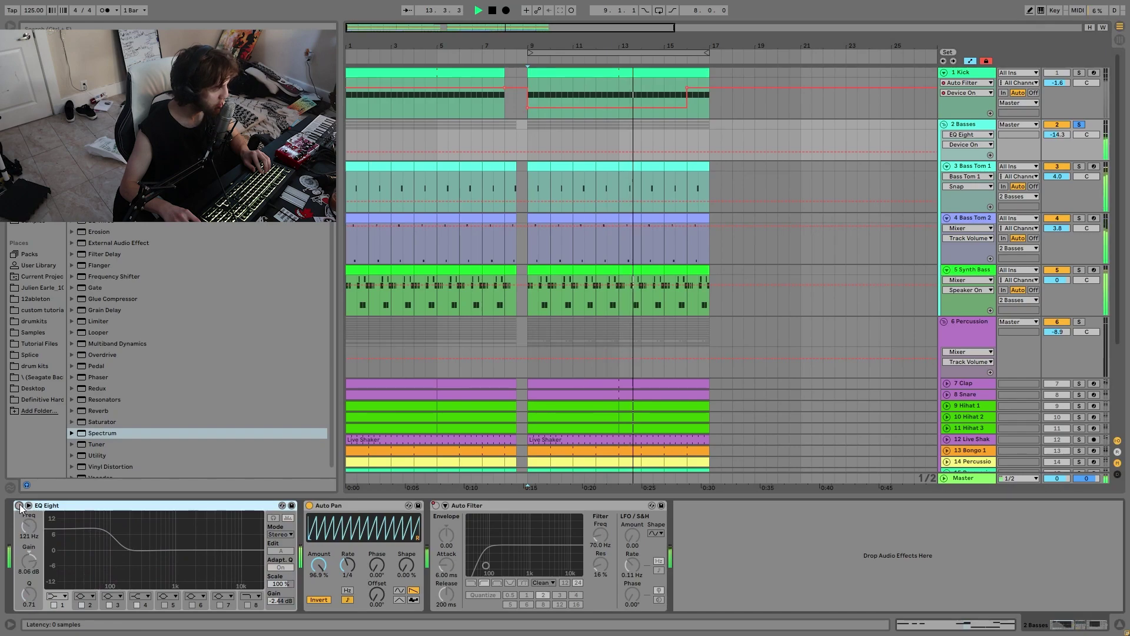
{"action": "left_click", "coordinate": [19, 505]}
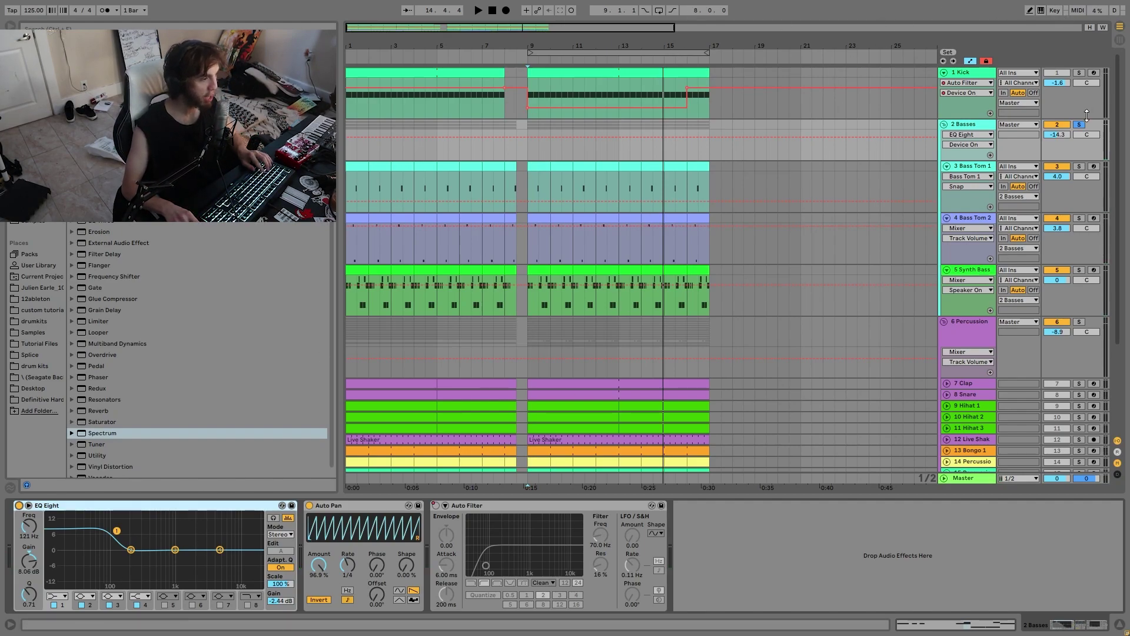
- Audition the Basses group together with the Kick from bar 9, and unsolo the Kick again
{"action": "left_click", "coordinate": [1080, 71]}
{"action": "key", "text": "space"}
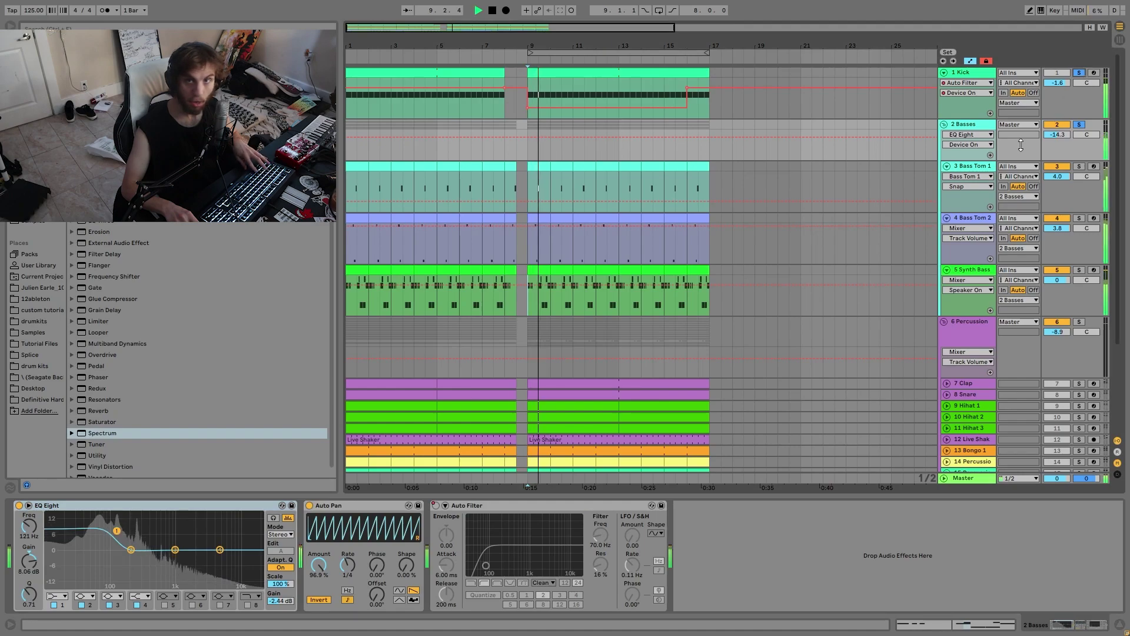
{"action": "scroll", "coordinate": [900, 268], "scroll_direction": "down", "scroll_amount": 3}
{"action": "scroll", "coordinate": [899, 270], "scroll_direction": "up", "scroll_amount": 3}
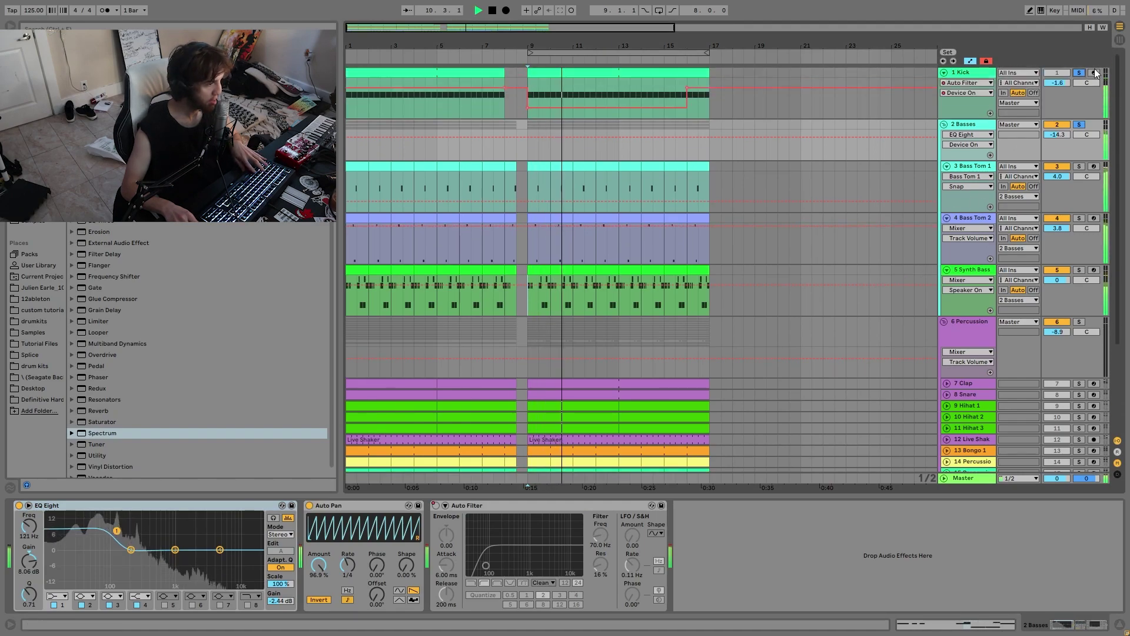
{"action": "left_click", "coordinate": [1080, 73]}
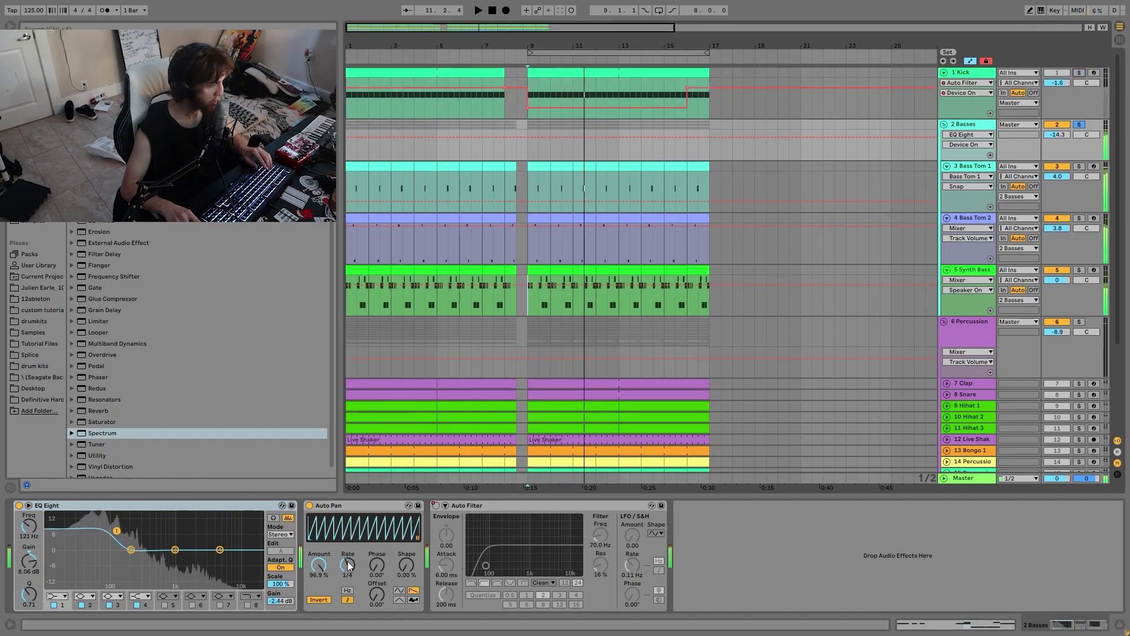
- Show the Auto Filter's Device On automation on the Basses group and audition it from bar 7 and from bar 16
{"action": "right_click", "coordinate": [435, 504]}
{"action": "left_click", "coordinate": [465, 507]}
{"action": "left_click", "coordinate": [483, 154]}
{"action": "key", "text": "space"}
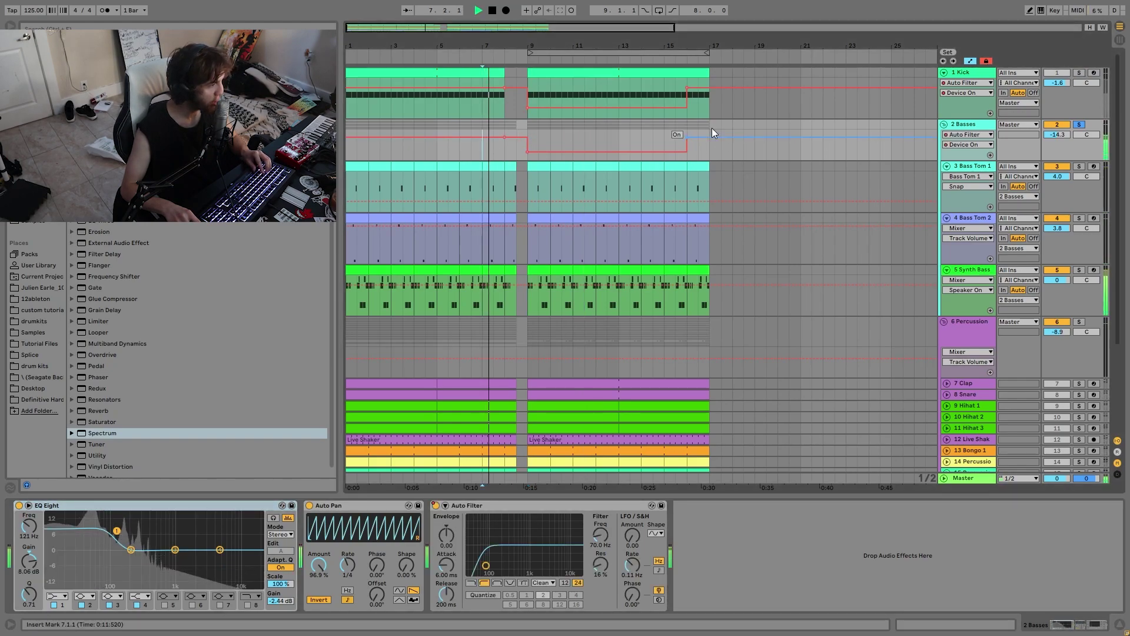
{"action": "left_click", "coordinate": [688, 122]}
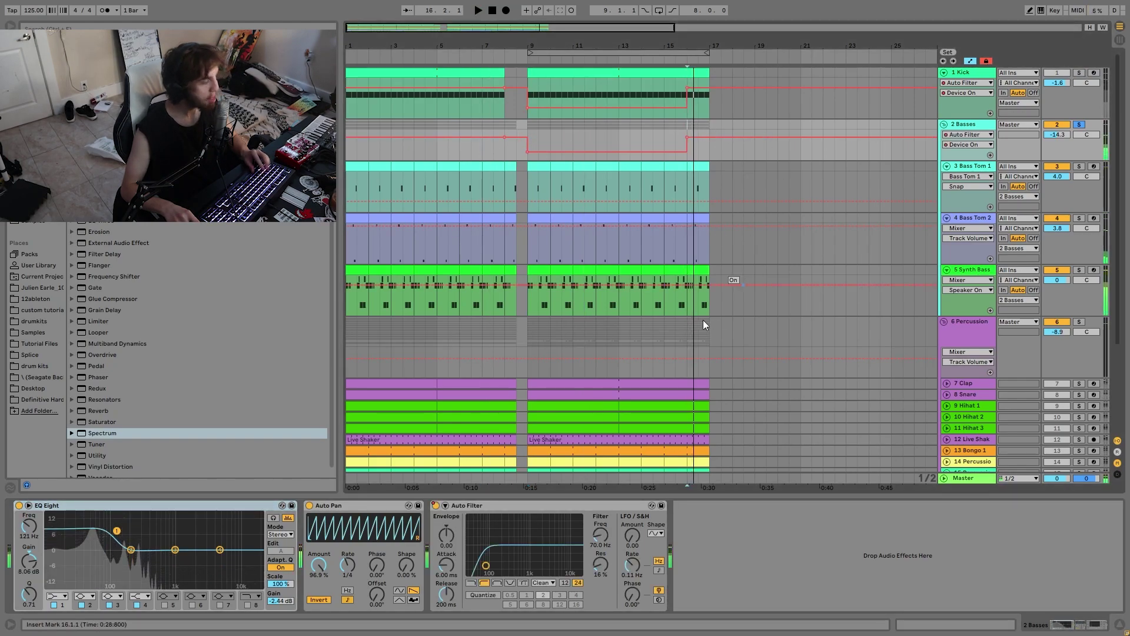
- Compare the device chains of the Kick and the Basses group, and audition the Basses from 7.3.1 into bar 9
{"action": "left_click", "coordinate": [979, 72]}
{"action": "left_click", "coordinate": [965, 125]}
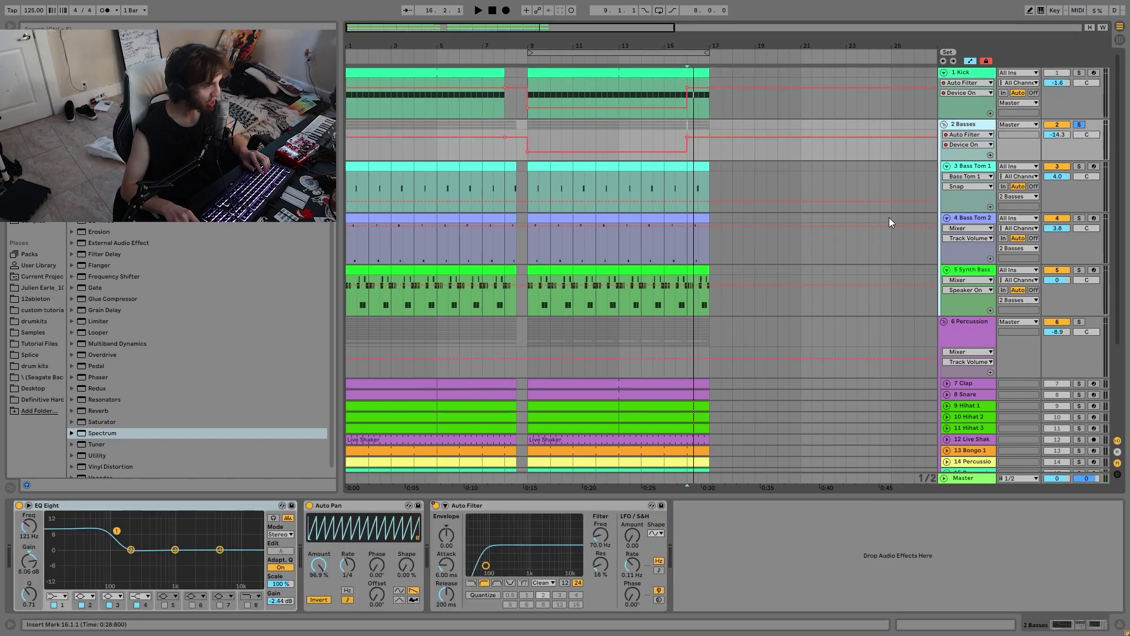
{"action": "left_click", "coordinate": [977, 72]}
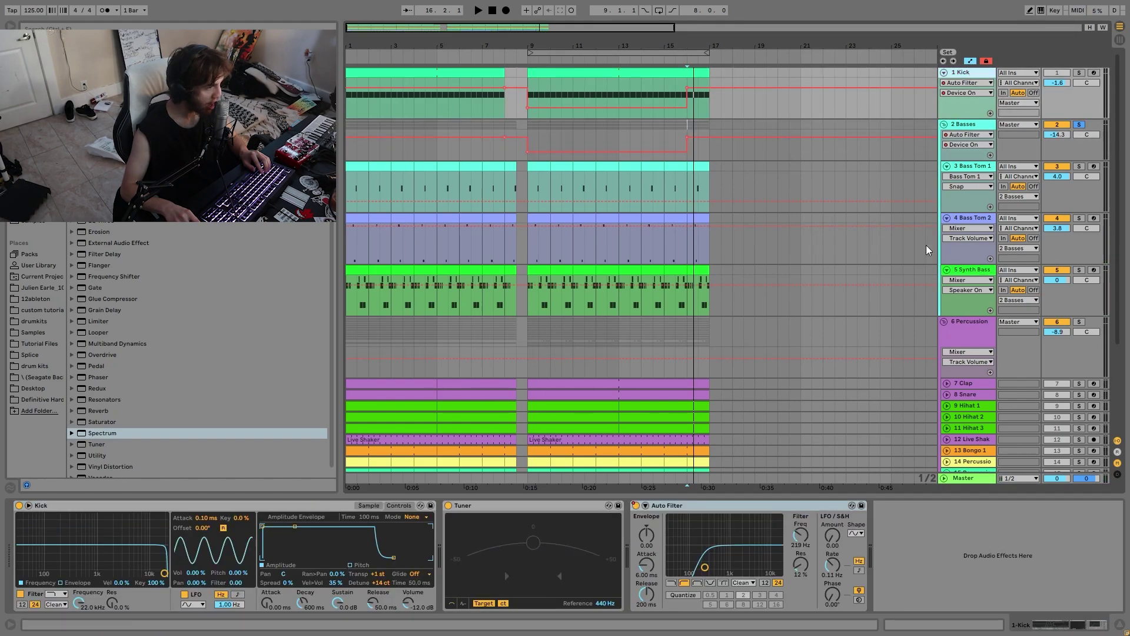
{"action": "key", "text": "Down"}
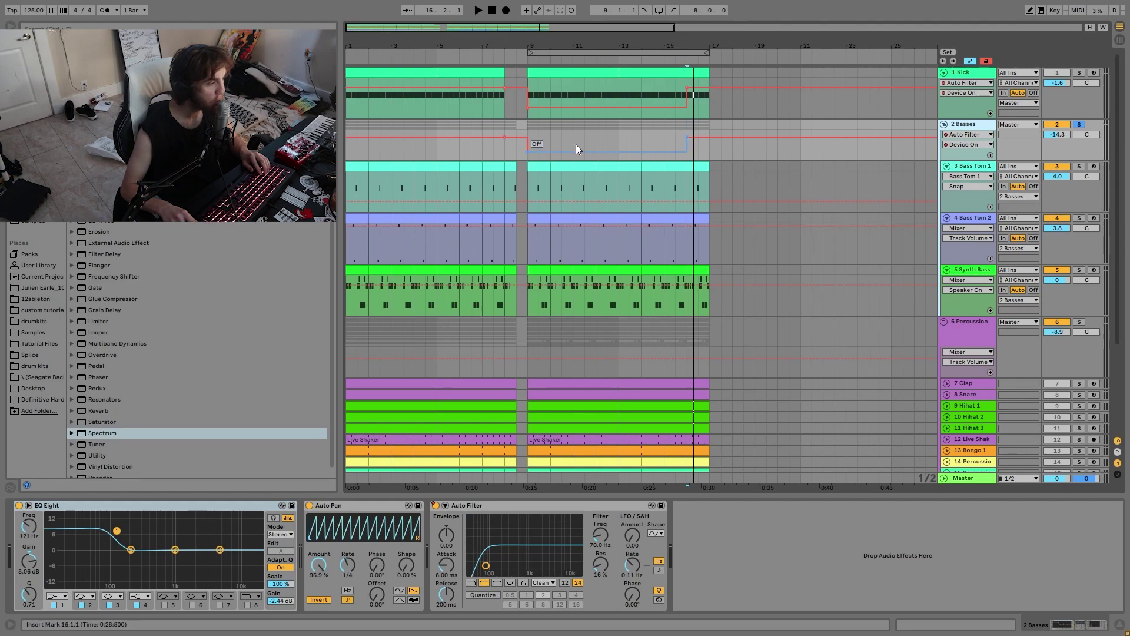
{"action": "left_click", "coordinate": [488, 150]}
{"action": "key", "text": "space"}
- Solo the Percussion group instead of the Basses and show its devices
{"action": "scroll", "coordinate": [488, 150], "scroll_direction": "down", "scroll_amount": 5}
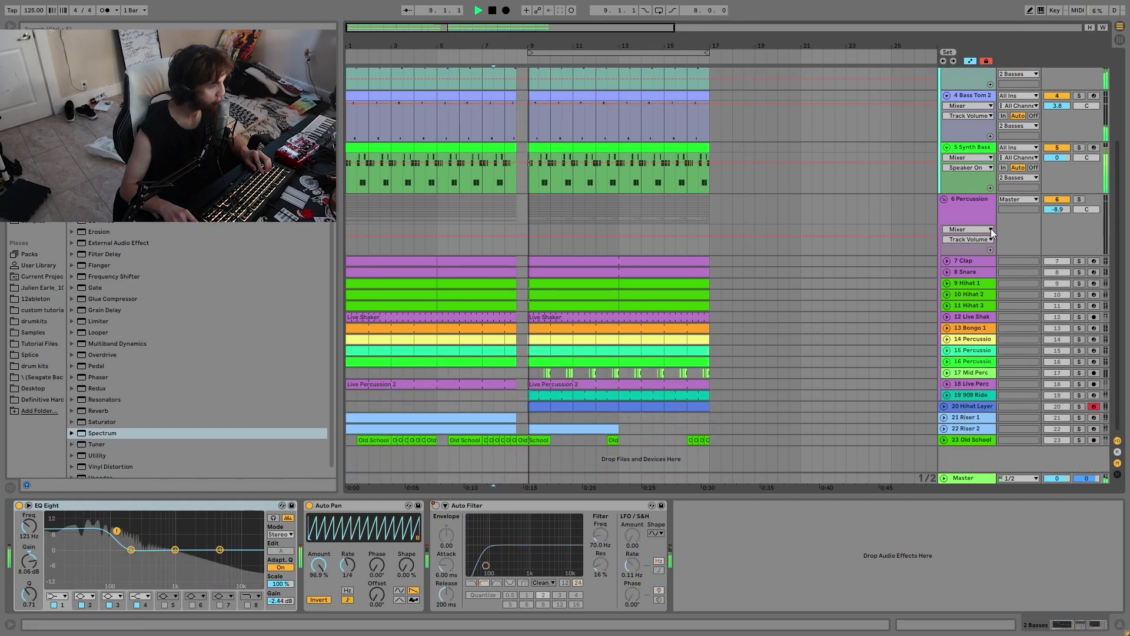
{"action": "left_click", "coordinate": [1079, 200]}
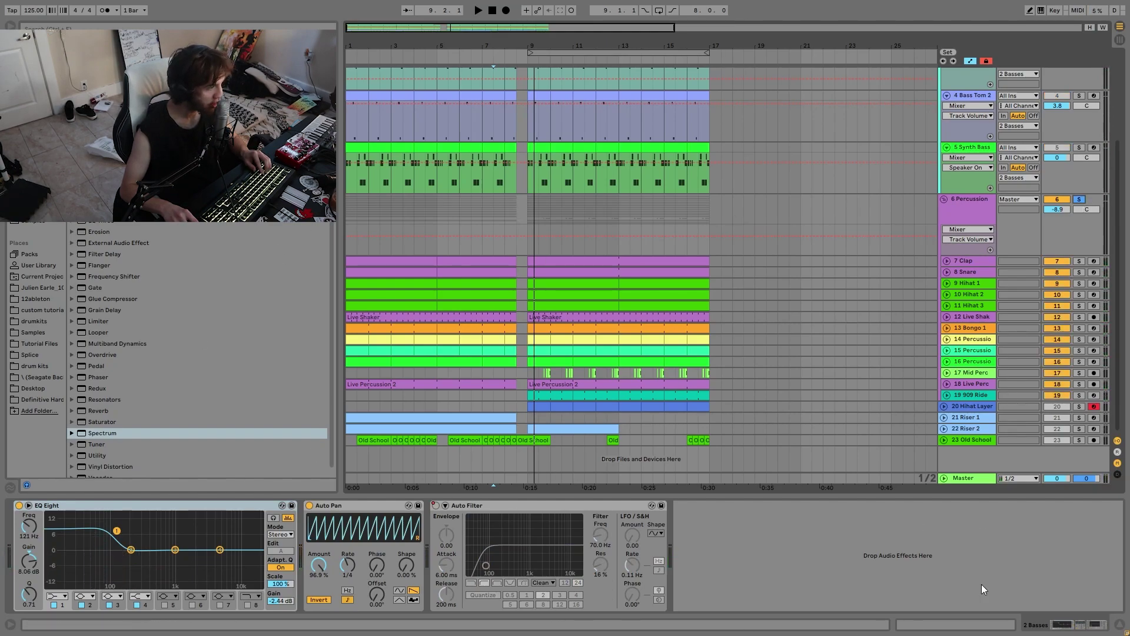
{"action": "left_click", "coordinate": [965, 227]}
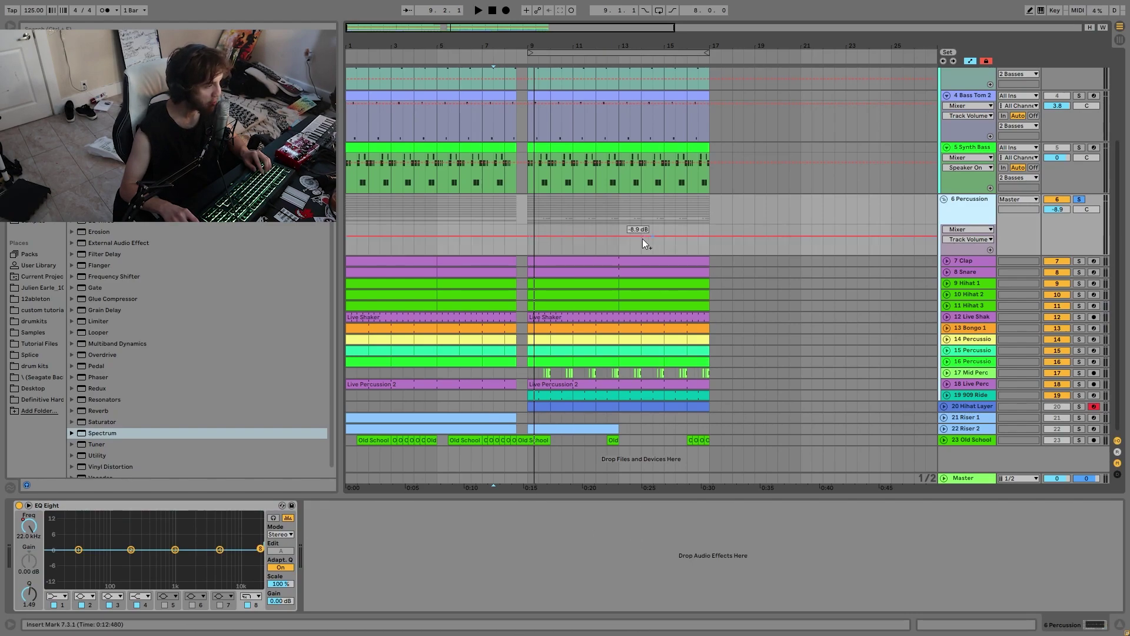
- Audition the Clap and Snare soloed from bar 9, and unfold both tracks to see their note patterns
{"action": "left_click", "coordinate": [602, 264]}
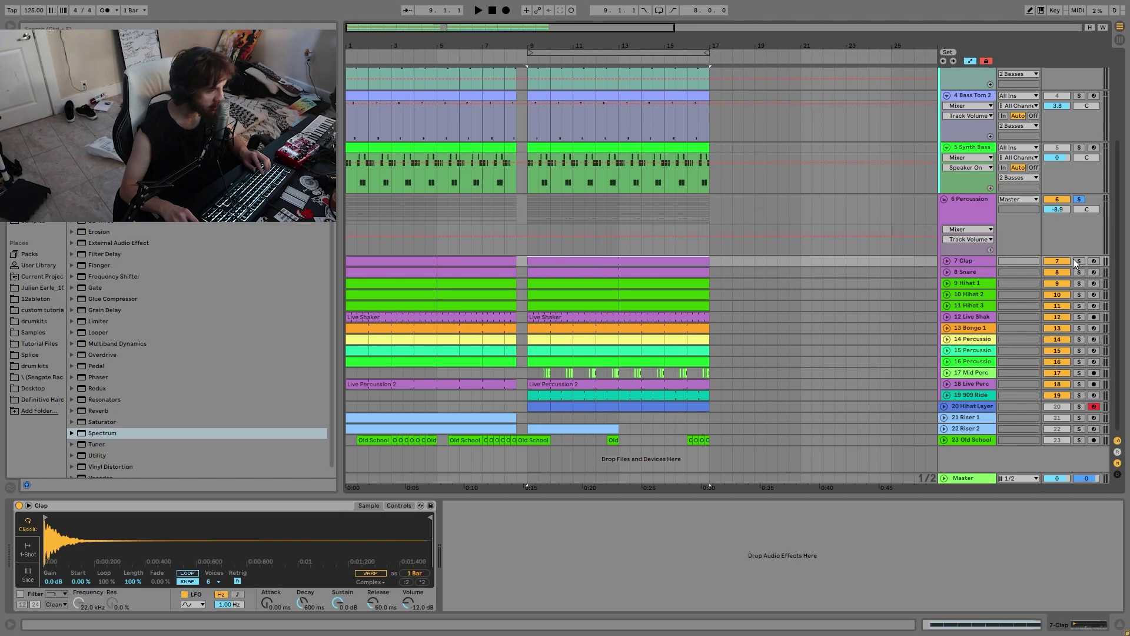
{"action": "left_click", "coordinate": [1079, 272], "text": "ctrl"}
{"action": "key", "text": "space"}
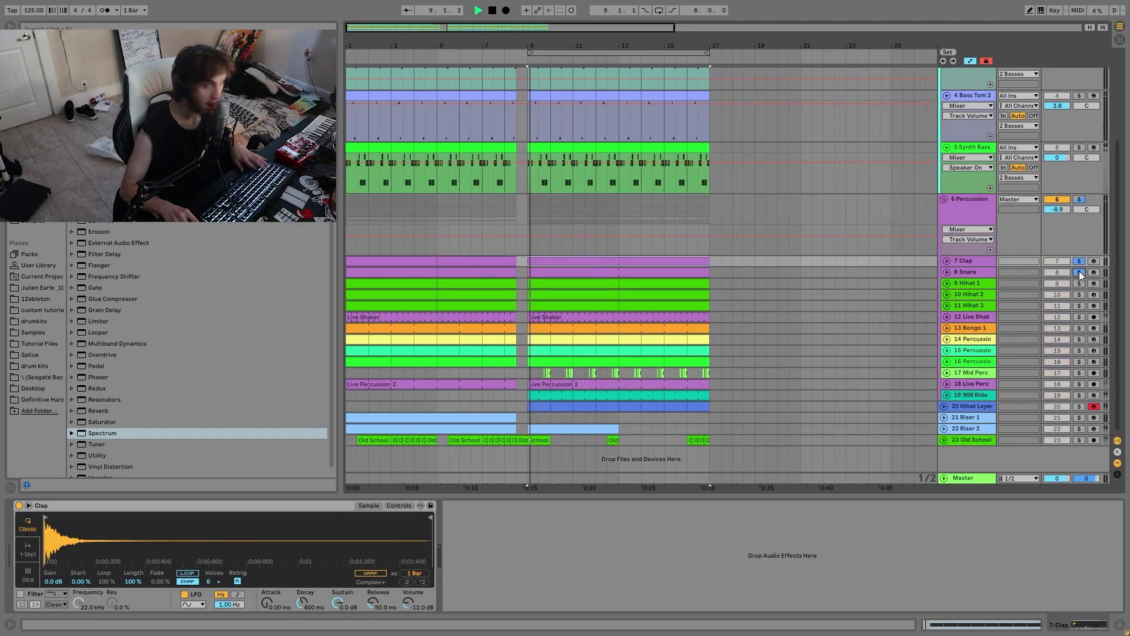
{"action": "left_click", "coordinate": [946, 273]}
{"action": "left_click", "coordinate": [945, 252]}
{"action": "left_click", "coordinate": [946, 260]}
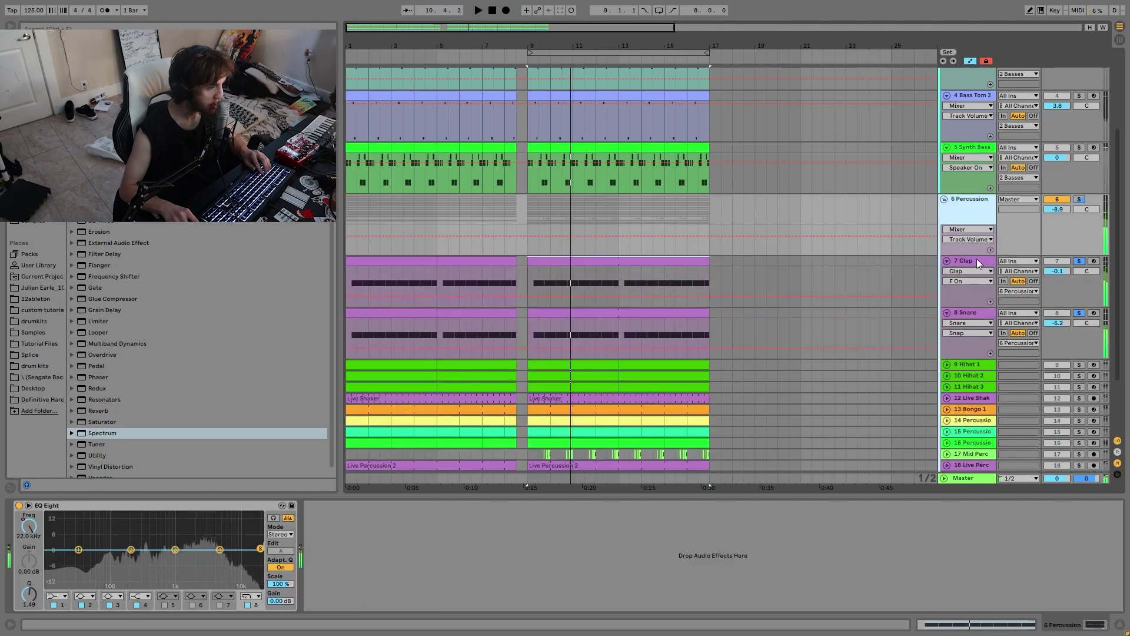
- Show the devices of the Clap and the Snare, and audition each of the two tracks on its own
{"action": "left_click", "coordinate": [978, 261]}
{"action": "key", "text": "space"}
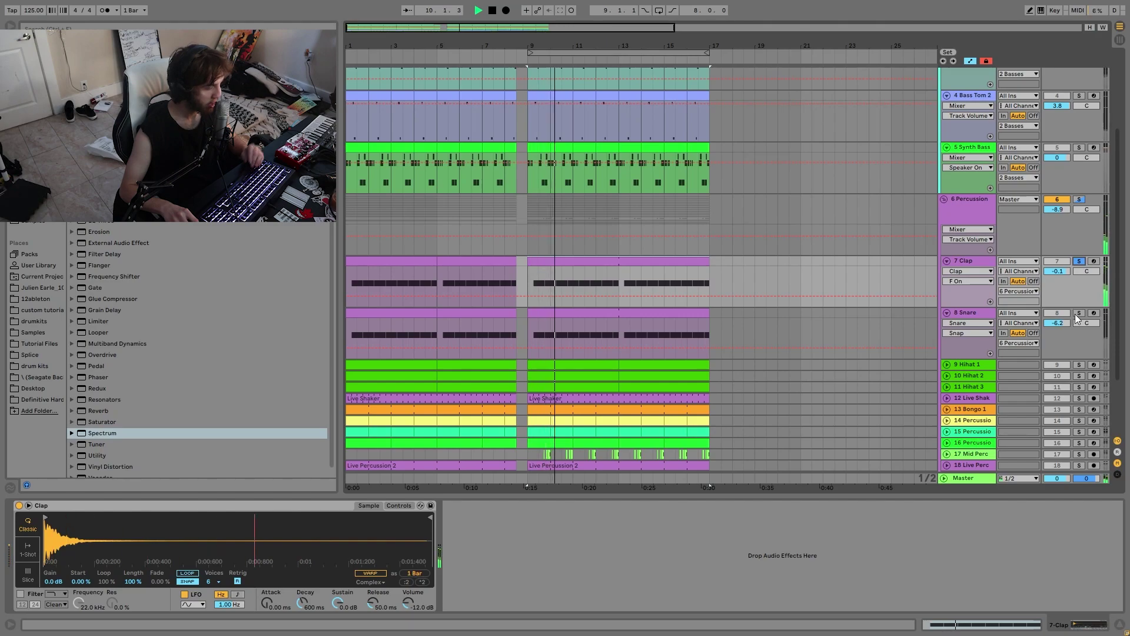
{"action": "left_click", "coordinate": [986, 313]}
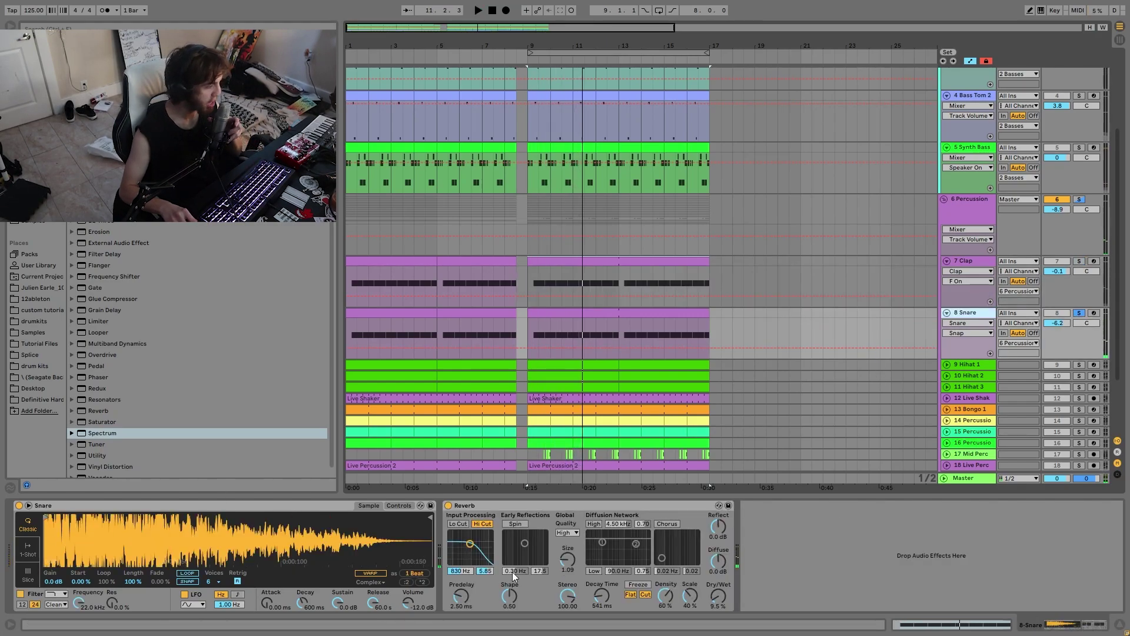
{"action": "key", "text": "space"}
{"action": "key", "text": "space"}
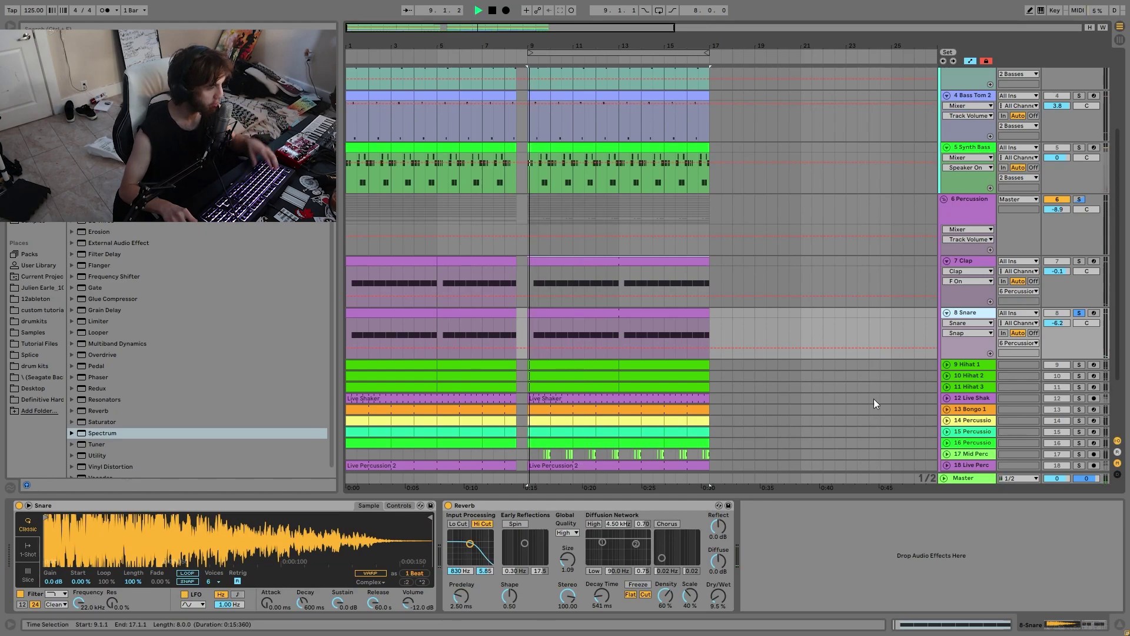
- Solo the Clap together with the Snare and audition both from bar 9
{"action": "left_click", "coordinate": [1077, 264]}
{"action": "left_click", "coordinate": [1077, 263]}
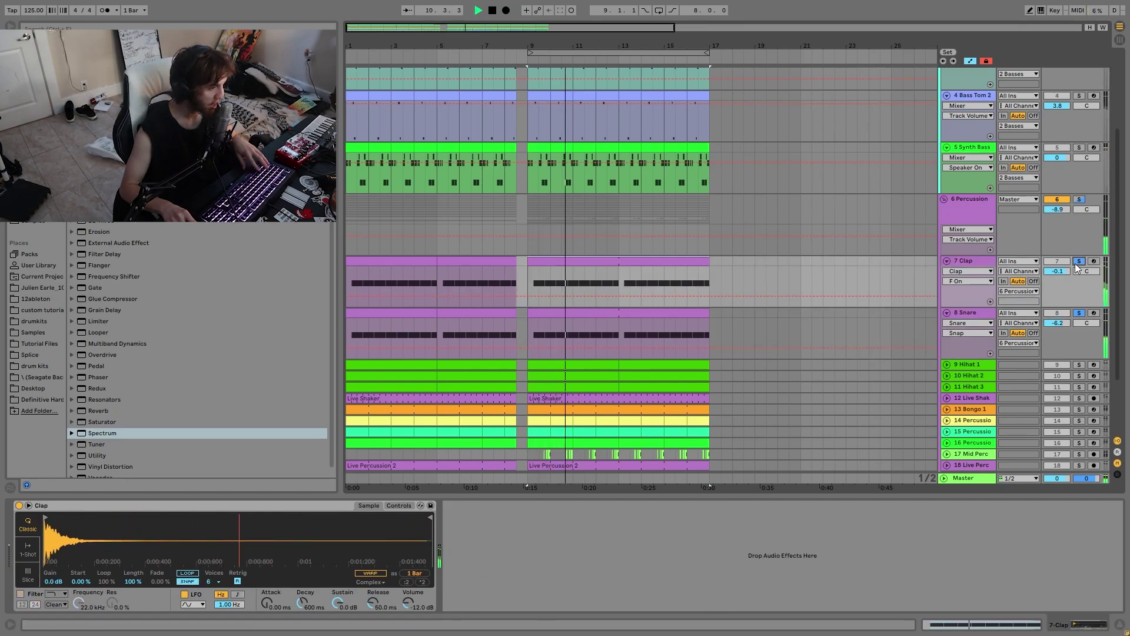
{"action": "scroll", "coordinate": [991, 252], "scroll_direction": "up", "scroll_amount": 3}
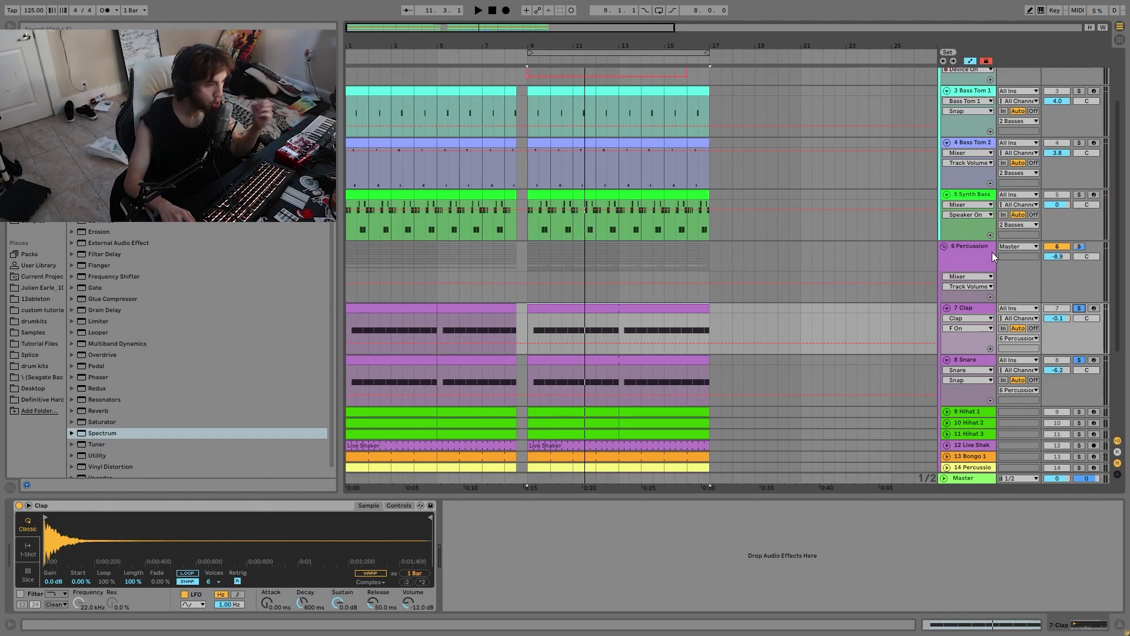
{"action": "scroll", "coordinate": [991, 252], "scroll_direction": "up", "scroll_amount": 3}
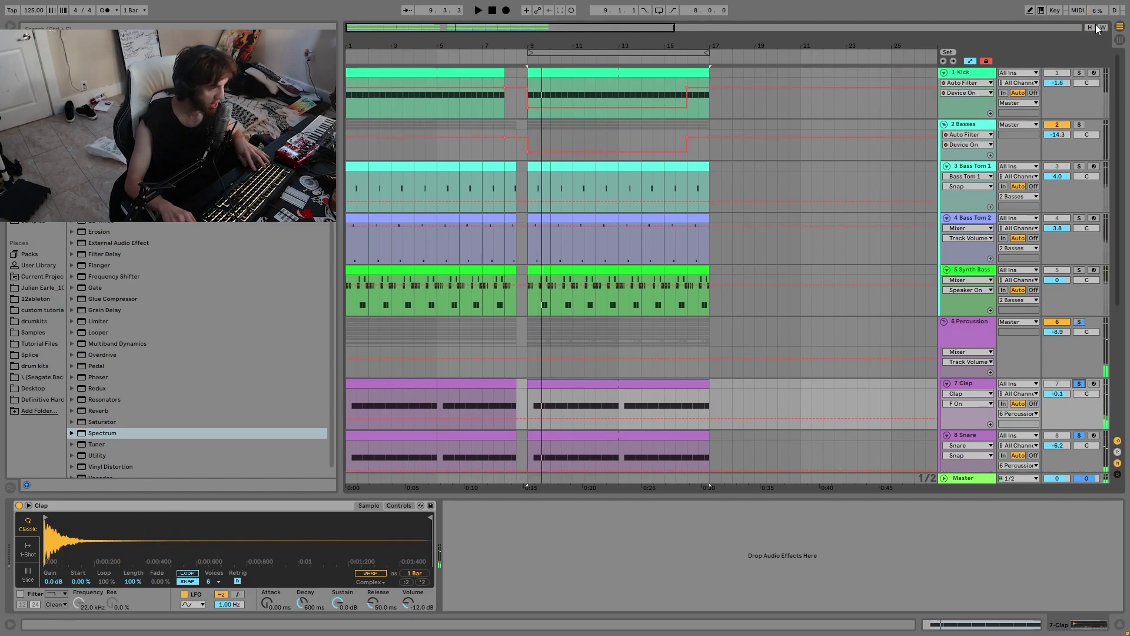
{"action": "key", "text": "space"}
- Solo Hihat 1, Hihat 2 and Hihat 3 instead of the Clap and Snare, and audition them together from bar 9
{"action": "scroll", "coordinate": [1037, 270], "scroll_direction": "down", "scroll_amount": 8}
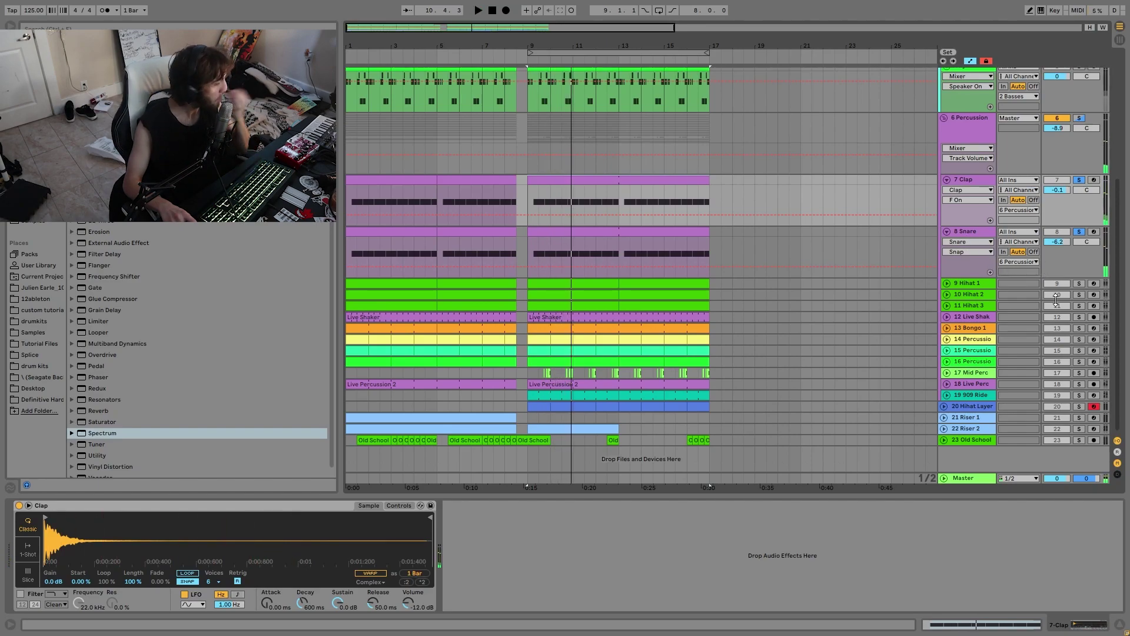
{"action": "left_click", "coordinate": [1079, 282]}
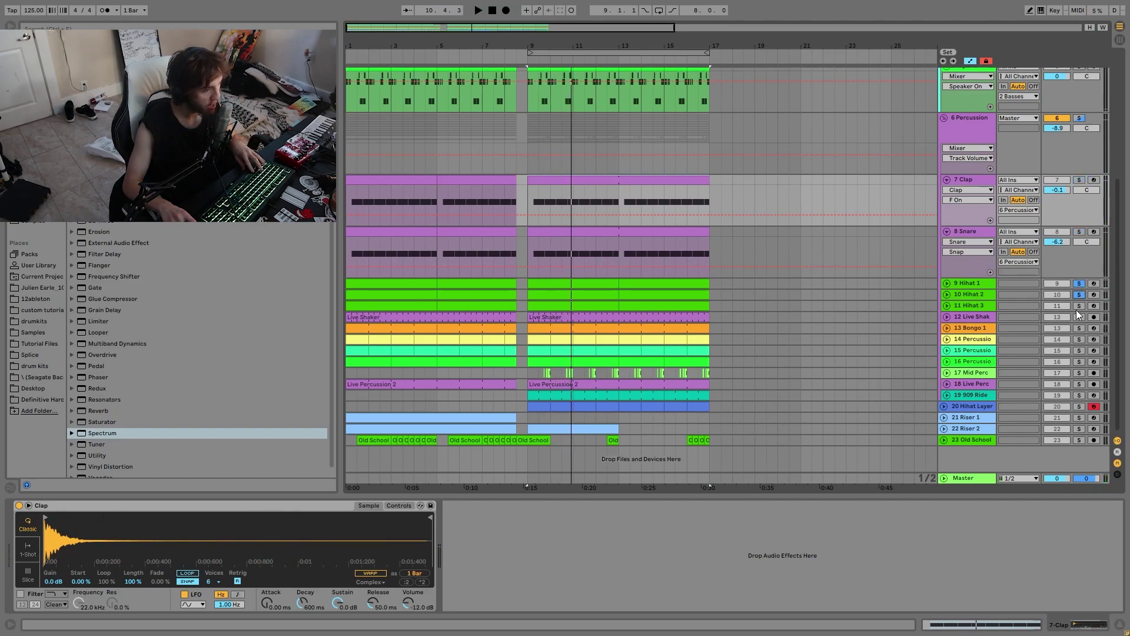
{"action": "left_click", "coordinate": [1079, 306]}
{"action": "key", "text": "space"}
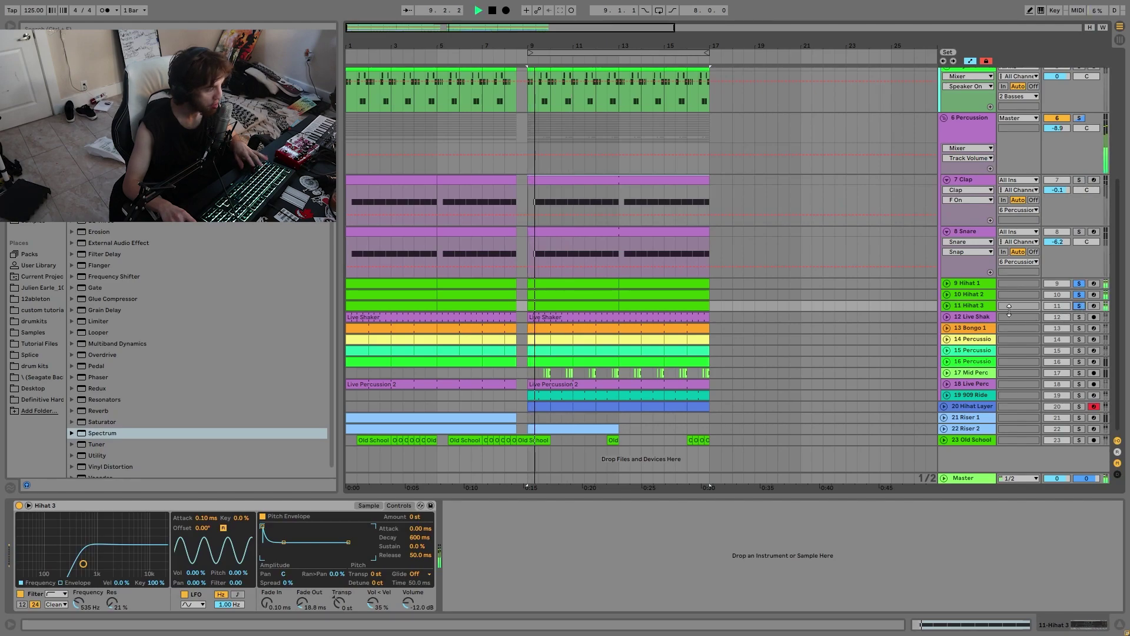
- Unfold the three Hihat tracks during playback to examine their note patterns
{"action": "left_click", "coordinate": [945, 305]}
{"action": "left_click", "coordinate": [947, 293]}
{"action": "left_click", "coordinate": [947, 283]}
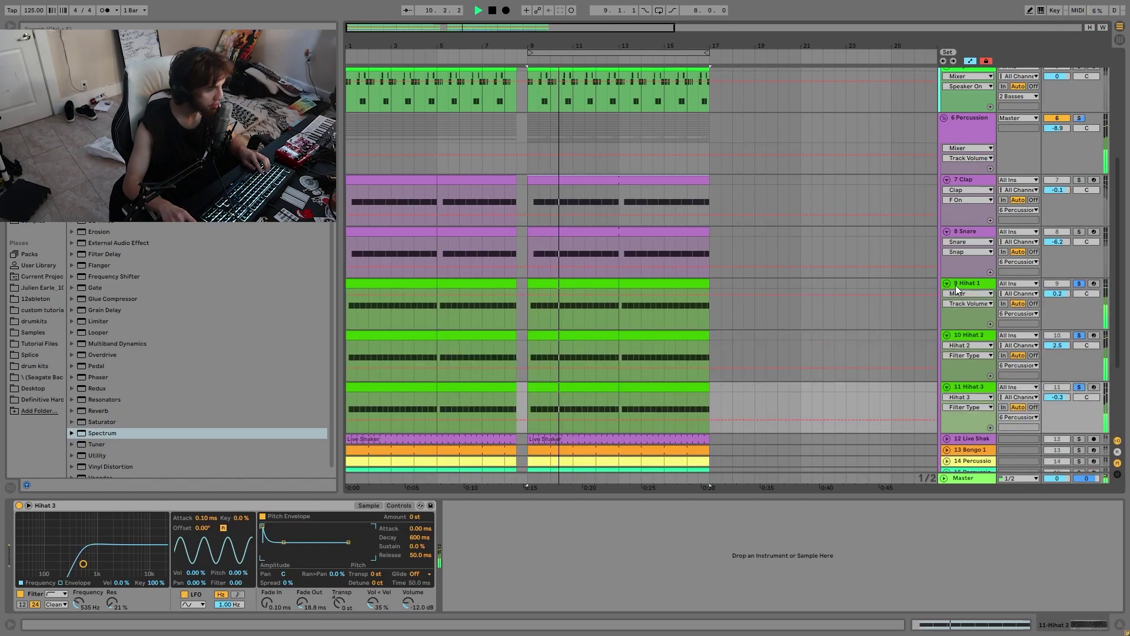
{"action": "key", "text": "space"}
- Audition Hihat 1 soloed on its own from bar 9 and show its device
{"action": "left_click", "coordinate": [1079, 334]}
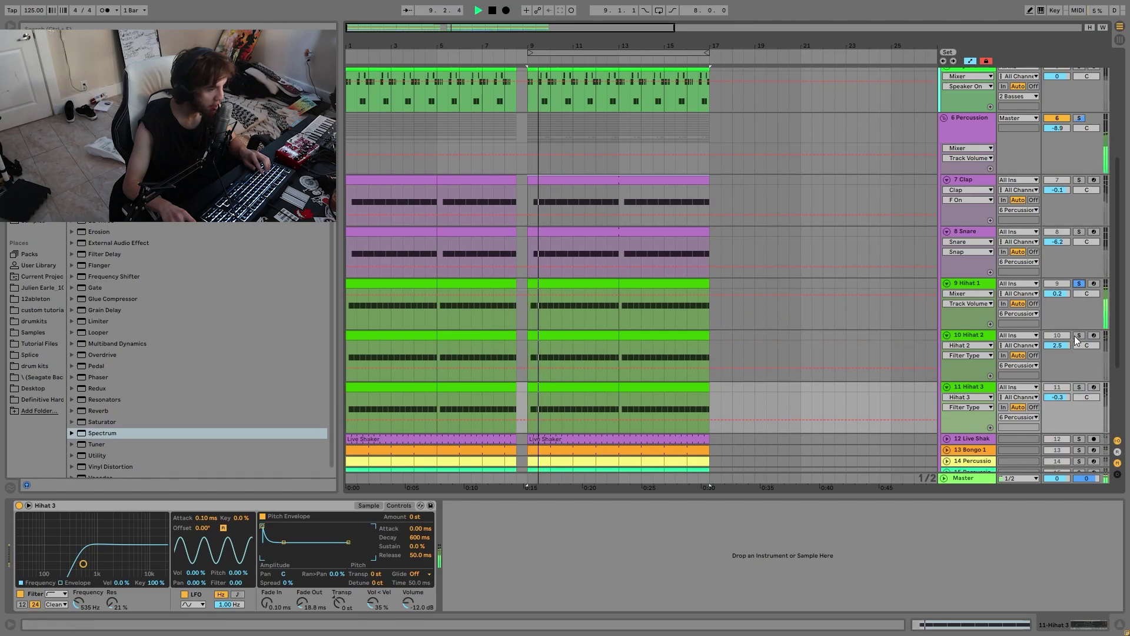
{"action": "left_click", "coordinate": [1079, 387]}
{"action": "left_click", "coordinate": [1079, 284]}
{"action": "key", "text": "space"}
{"action": "key", "text": "space"}
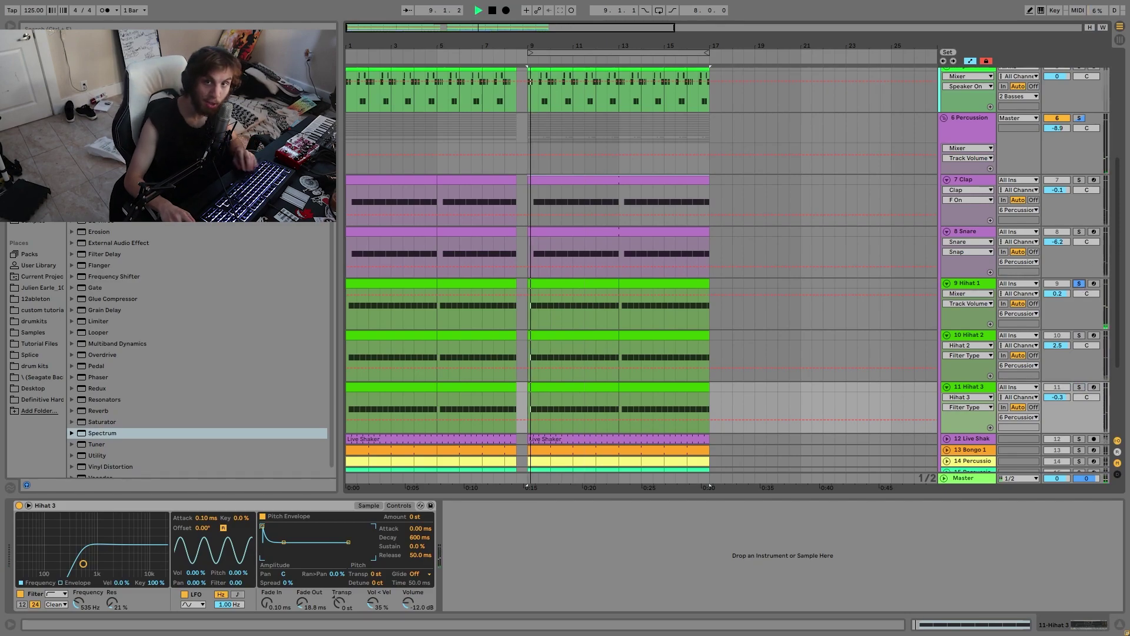
{"action": "left_click", "coordinate": [1083, 327]}
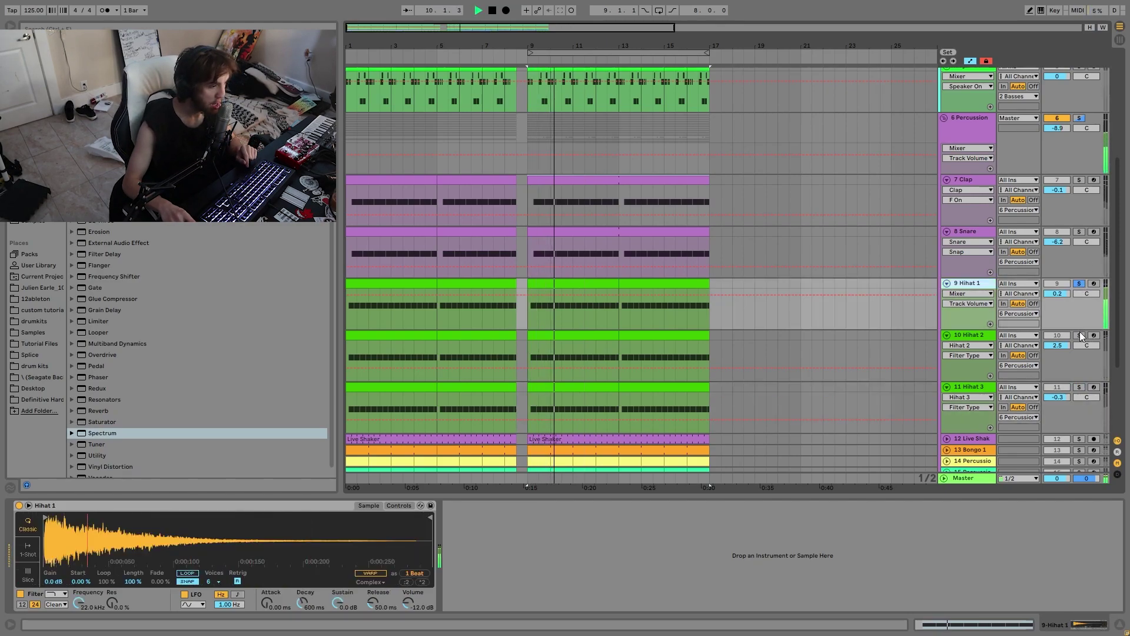
- Audition Hihat 2 and Hihat 3 each soloed on its own, and show the device of each track
{"action": "left_click", "coordinate": [1079, 335]}
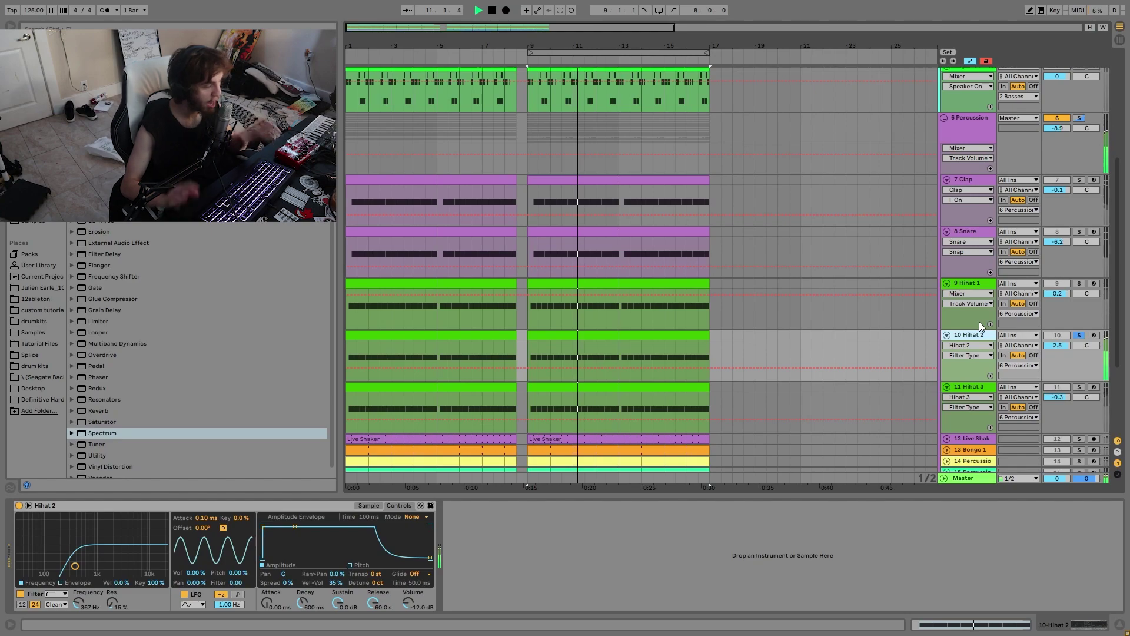
{"action": "left_click", "coordinate": [1074, 386]}
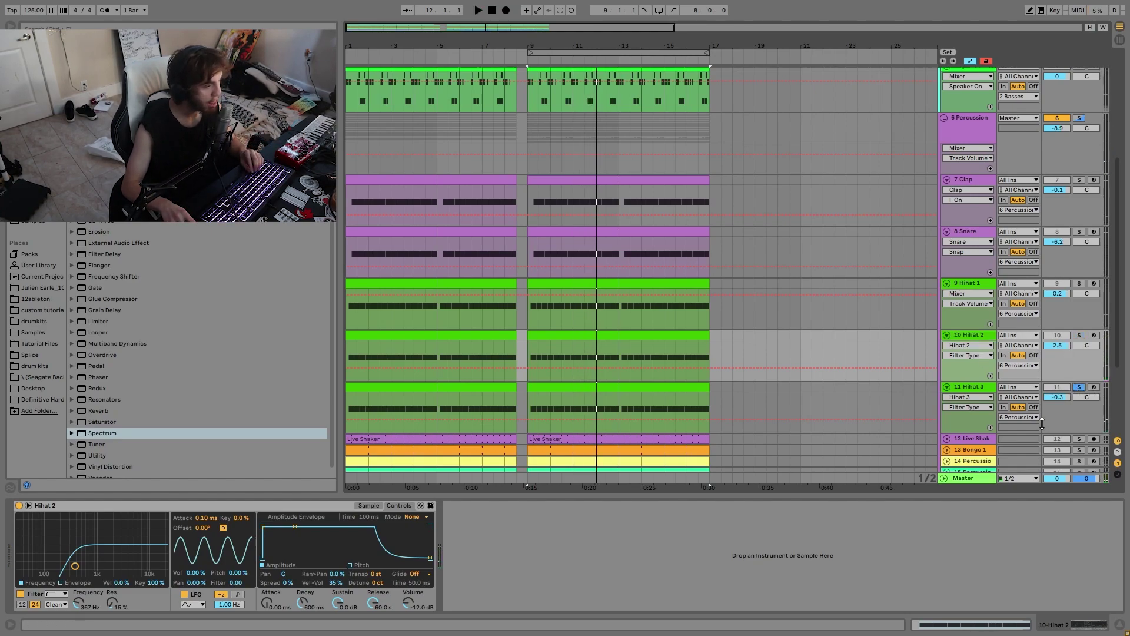
{"action": "left_click", "coordinate": [975, 390]}
{"action": "key", "text": "space"}
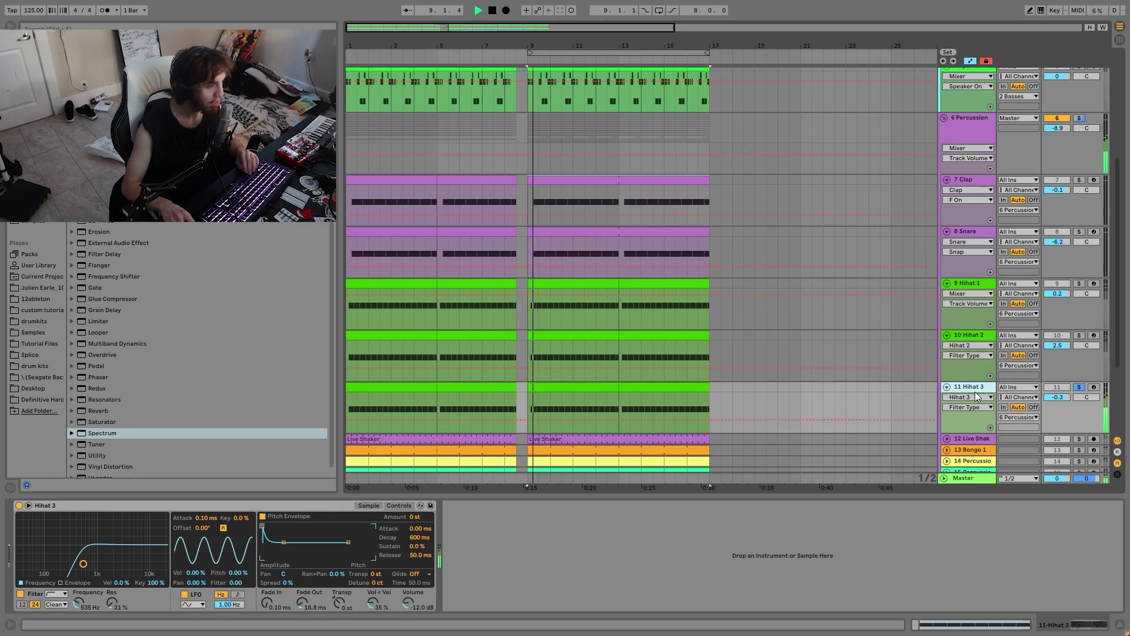
- Audition all three Hihats soloed together, and review the devices of Hihat 2 and Hihat 1
{"action": "left_click", "coordinate": [1077, 285], "text": "ctrl"}
{"action": "left_click", "coordinate": [1078, 336], "text": "ctrl"}
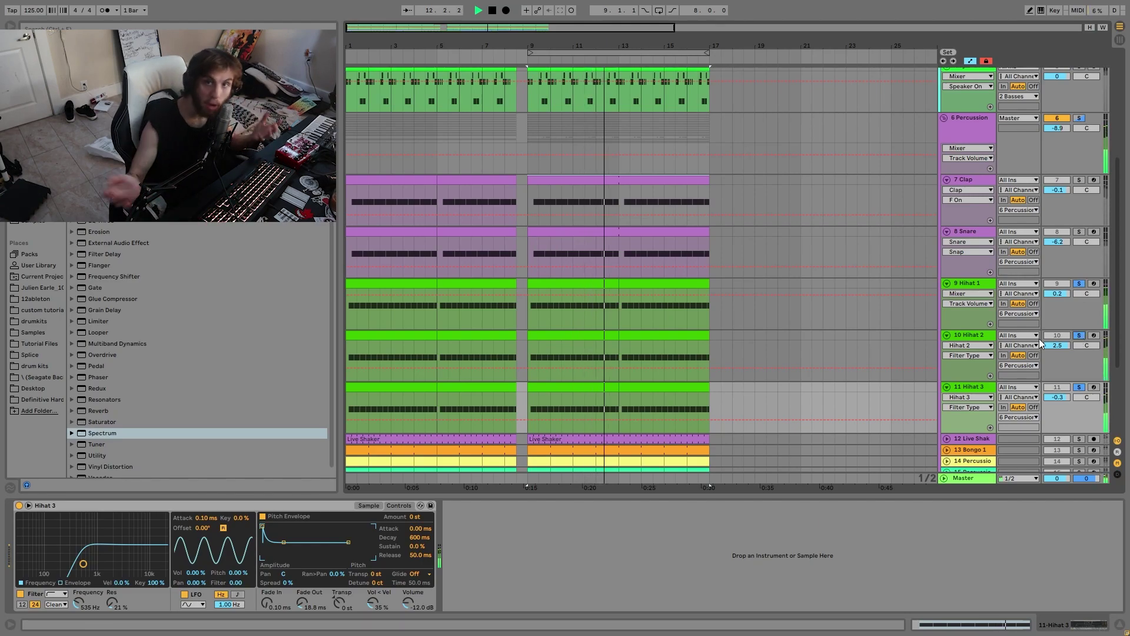
{"action": "scroll", "coordinate": [1040, 343], "scroll_direction": "down", "scroll_amount": 2}
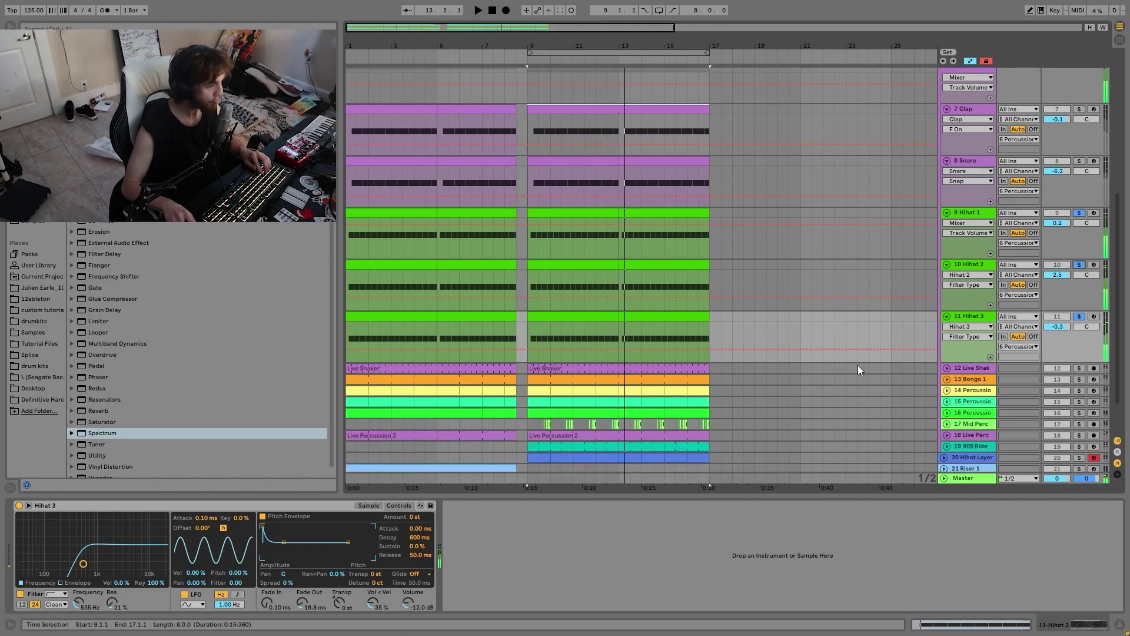
{"action": "left_click", "coordinate": [964, 264]}
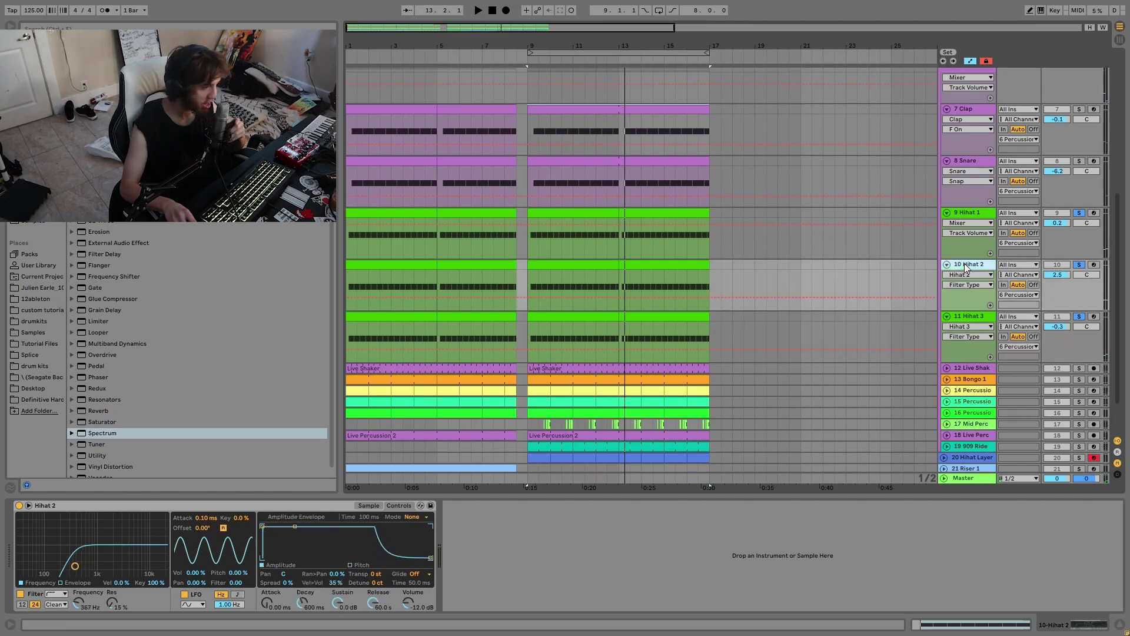
{"action": "left_click", "coordinate": [963, 250]}
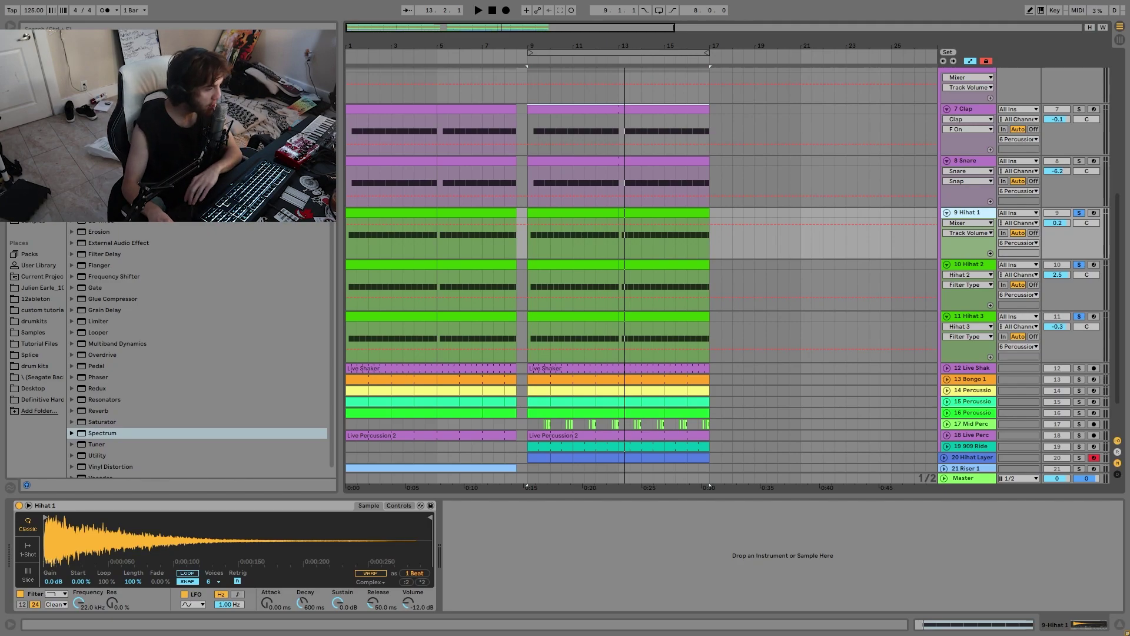
- Audition the Live Shaker soloed from bar 9, unfold it to see its waveform, and show its device chain
{"action": "key", "text": "space"}
{"action": "scroll", "coordinate": [1076, 370], "scroll_direction": "down", "scroll_amount": 1}
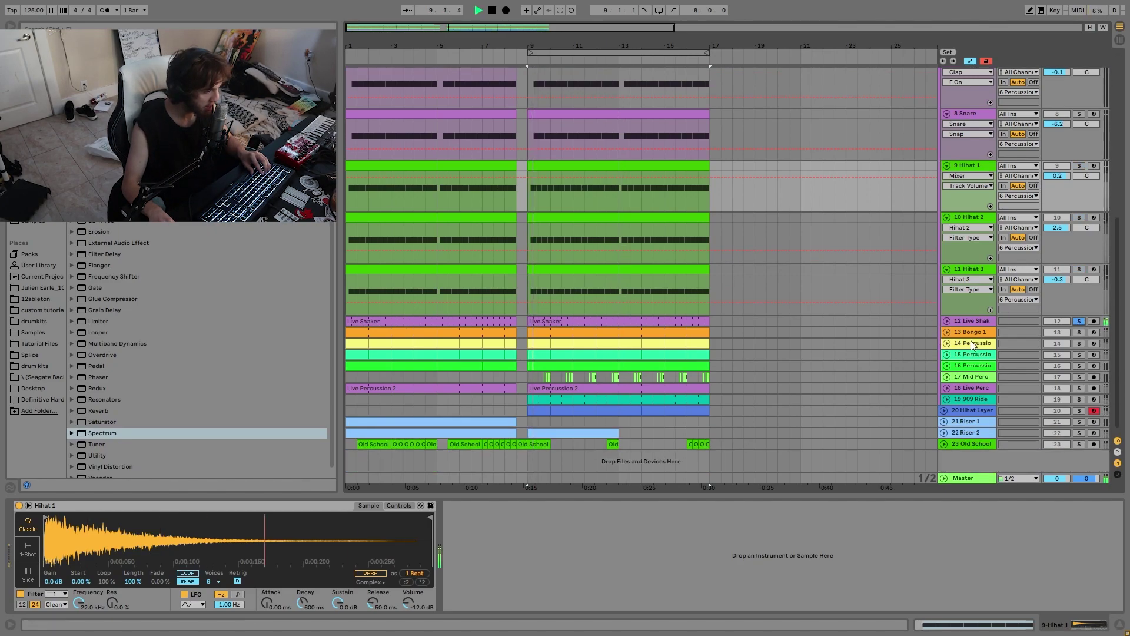
{"action": "left_click", "coordinate": [946, 321]}
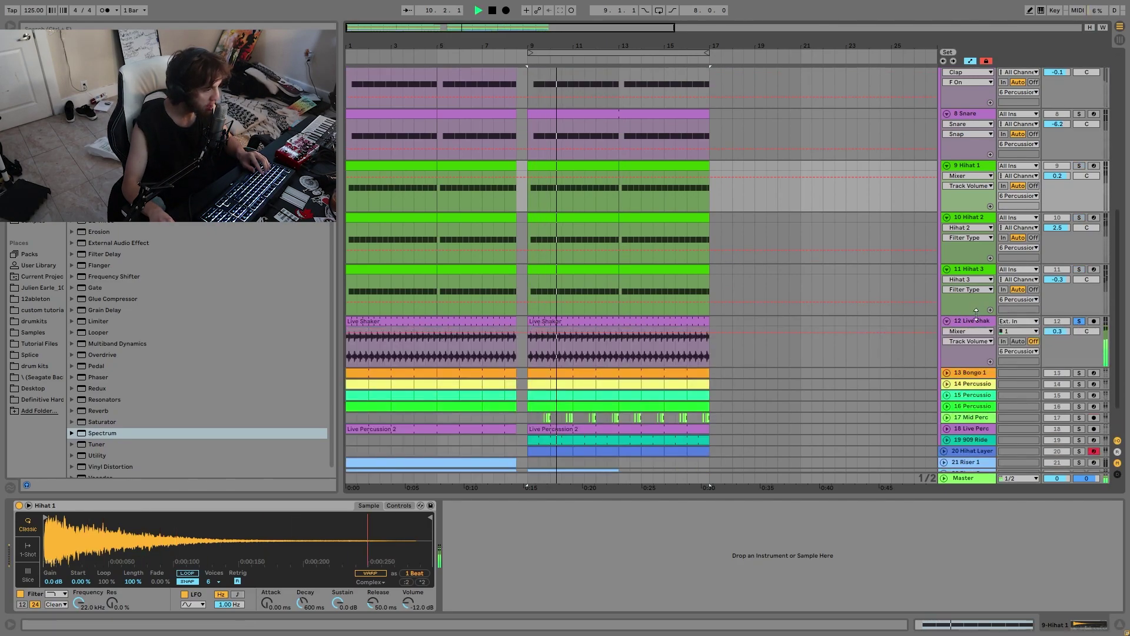
{"action": "left_click", "coordinate": [978, 330]}
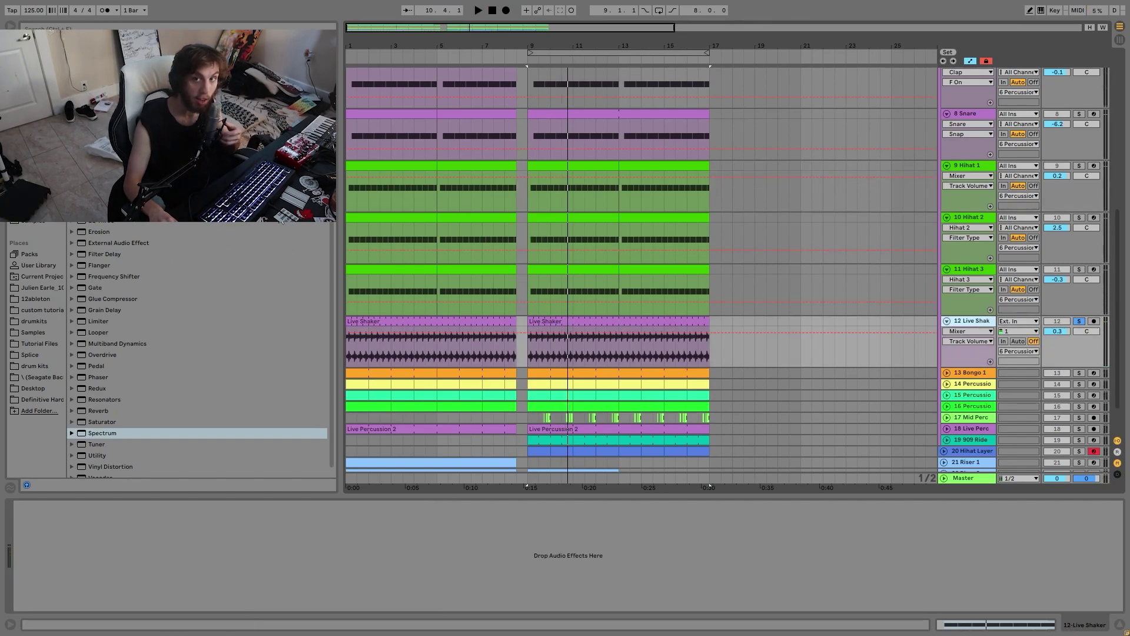
{"action": "scroll", "coordinate": [486, 196], "scroll_direction": "down", "scroll_amount": 1}
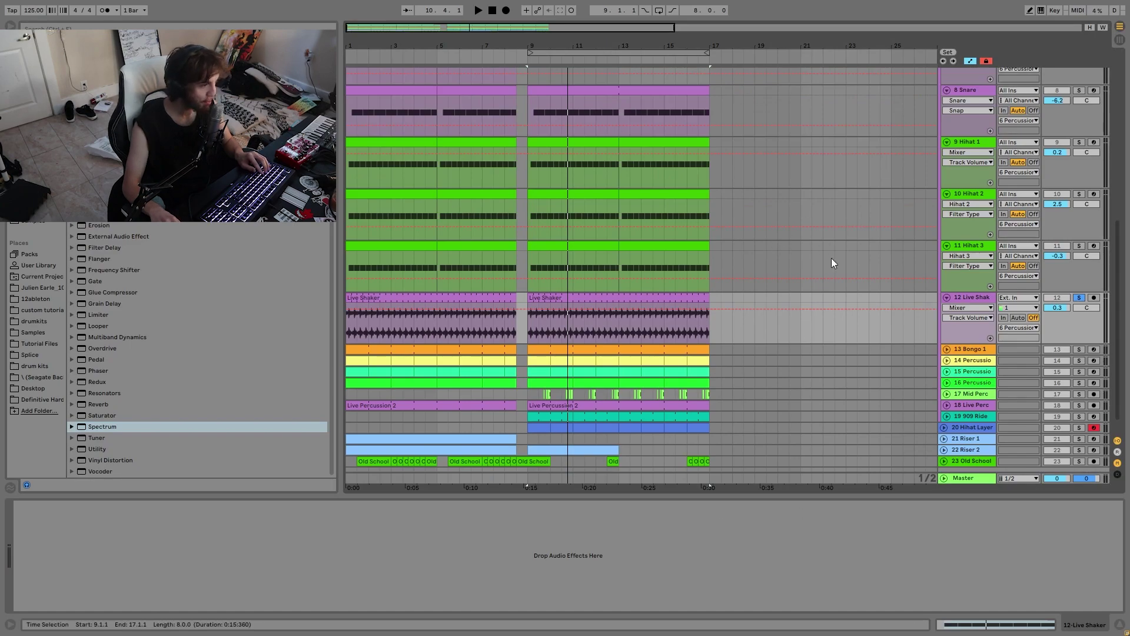
{"action": "scroll", "coordinate": [718, 306], "scroll_direction": "down", "scroll_amount": 1}
{"action": "key", "text": "space"}
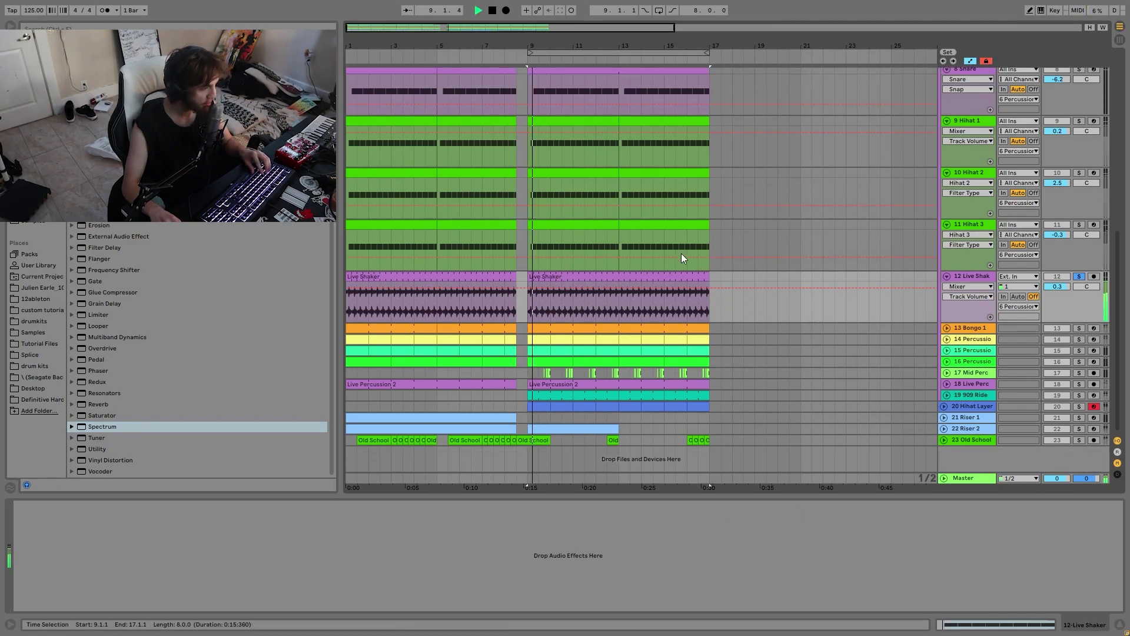
- Solo Bongo 1 and percussion tracks 14 to 16 instead of the Live Shaker, and audition them from bar 9
{"action": "left_click", "coordinate": [1080, 328]}
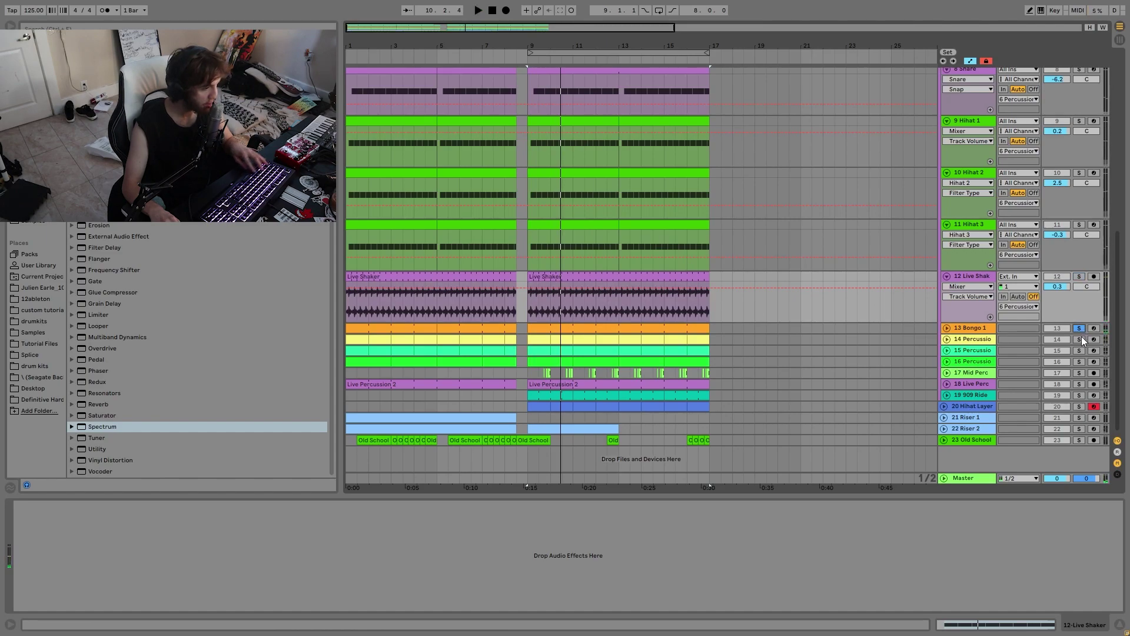
{"action": "left_click", "coordinate": [1079, 362]}
{"action": "key", "text": "space"}
- Unfold Bongo 1 and percussion tracks 14 to 16, and examine their note patterns closely around bar 9
{"action": "left_click", "coordinate": [946, 361]}
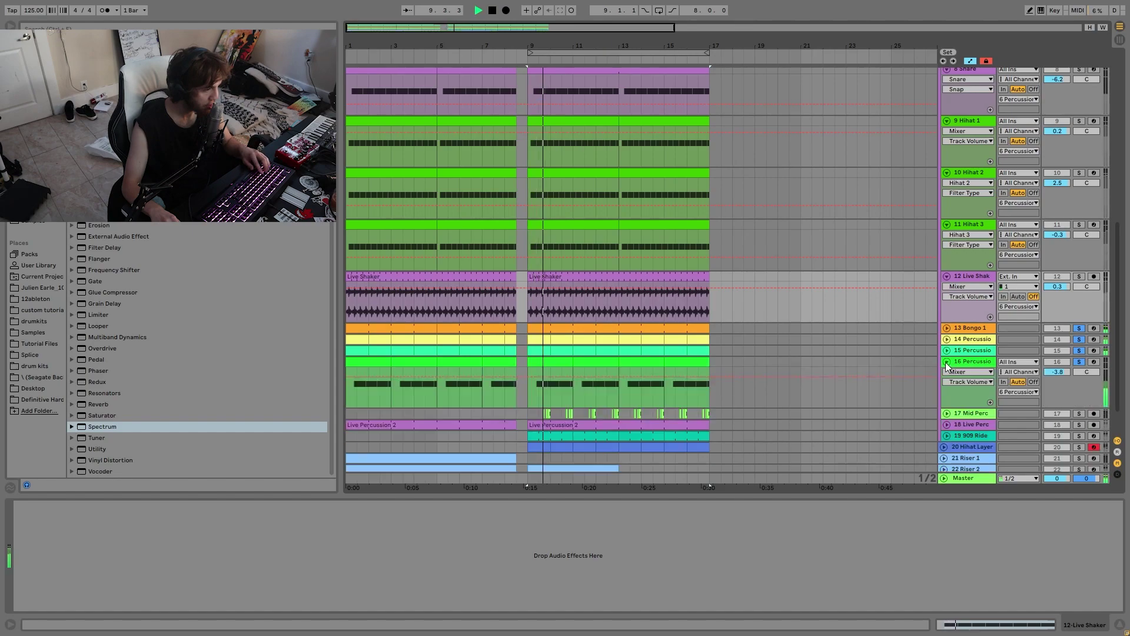
{"action": "left_click", "coordinate": [947, 350]}
{"action": "left_click", "coordinate": [948, 344]}
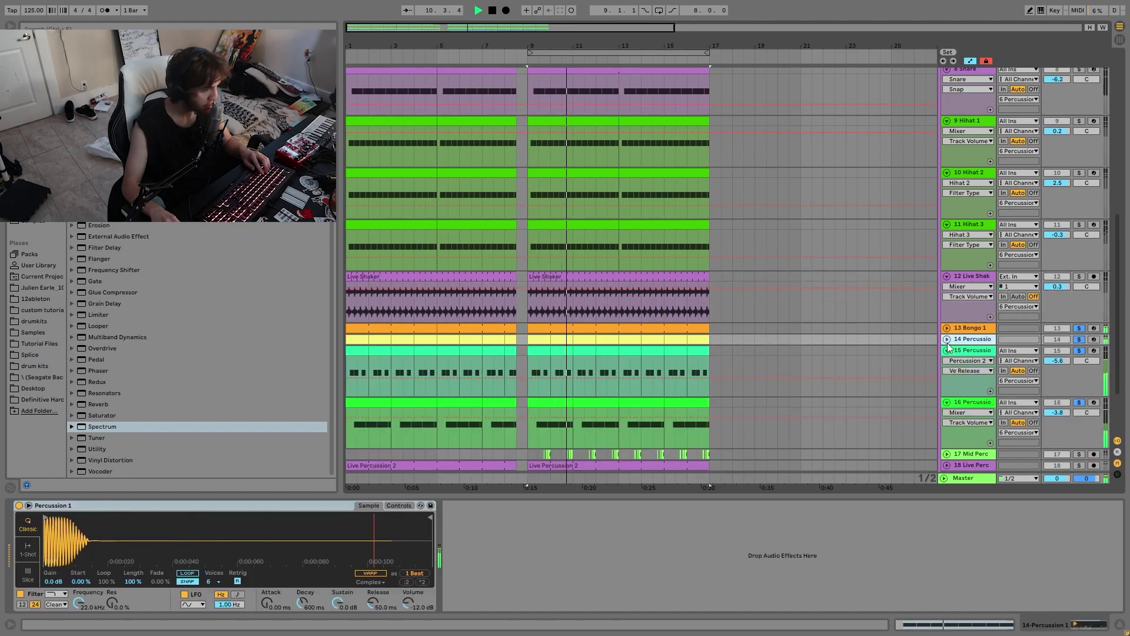
{"action": "left_click", "coordinate": [946, 339]}
{"action": "left_click", "coordinate": [947, 328]}
{"action": "scroll", "coordinate": [845, 358], "scroll_direction": "down", "scroll_amount": 2}
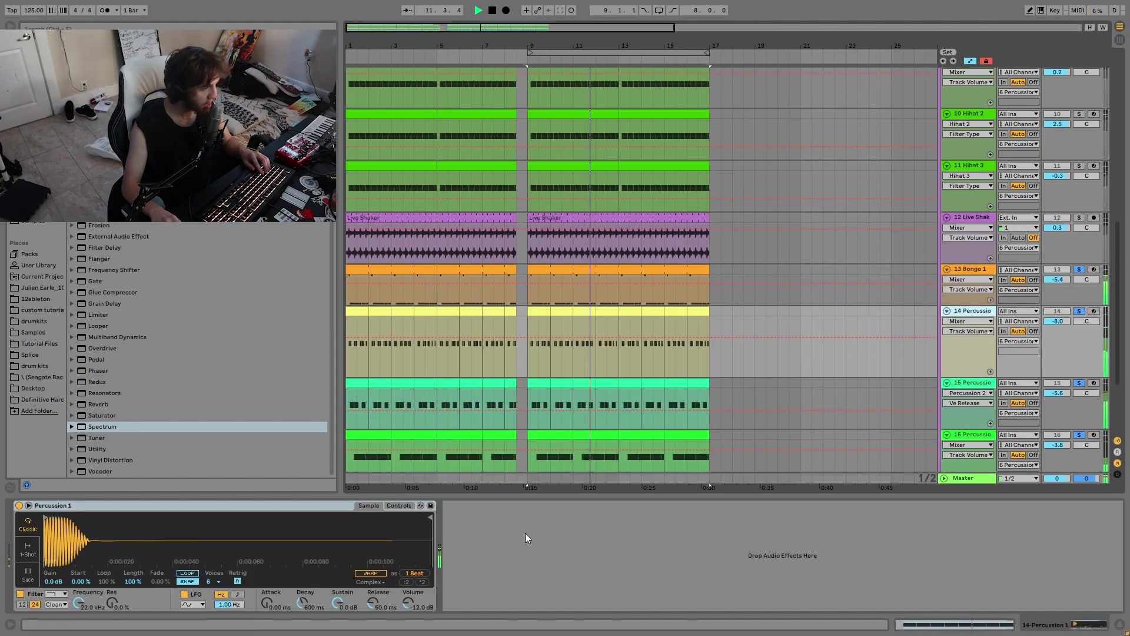
{"action": "left_click_drag", "start_coordinate": [527, 44], "coordinate": [556, 121]}
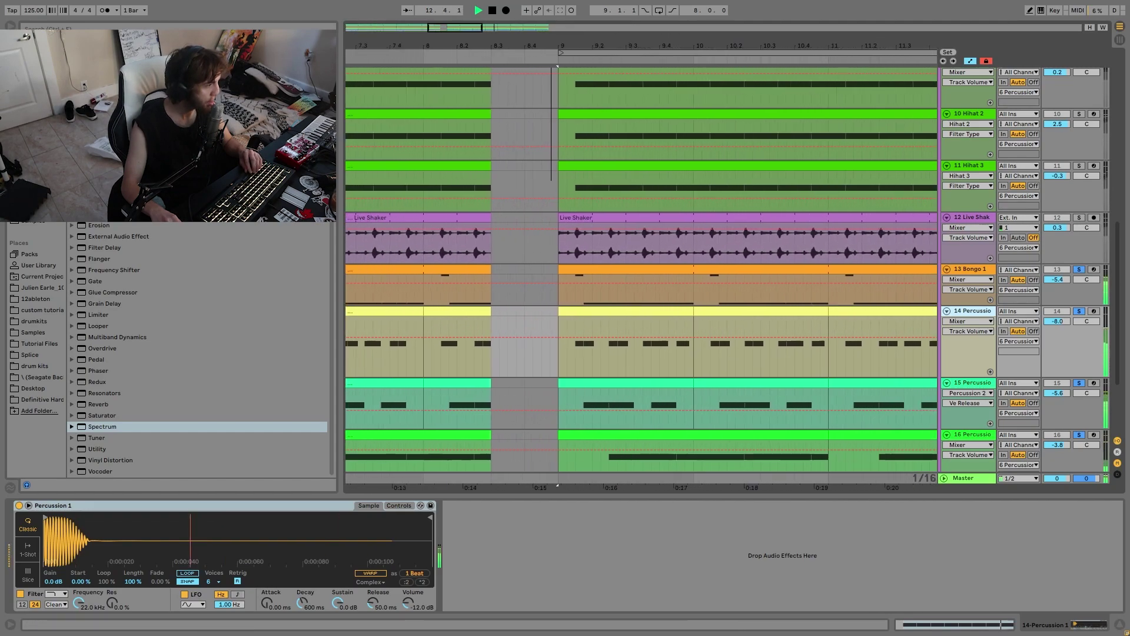
{"action": "left_click_drag", "start_coordinate": [550, 180], "coordinate": [565, 141]}
- Audition Percussion 1 soloed from bar 9, and add Mid Percussion 1 and Percussion track 15 to the solo
{"action": "key", "text": "space"}
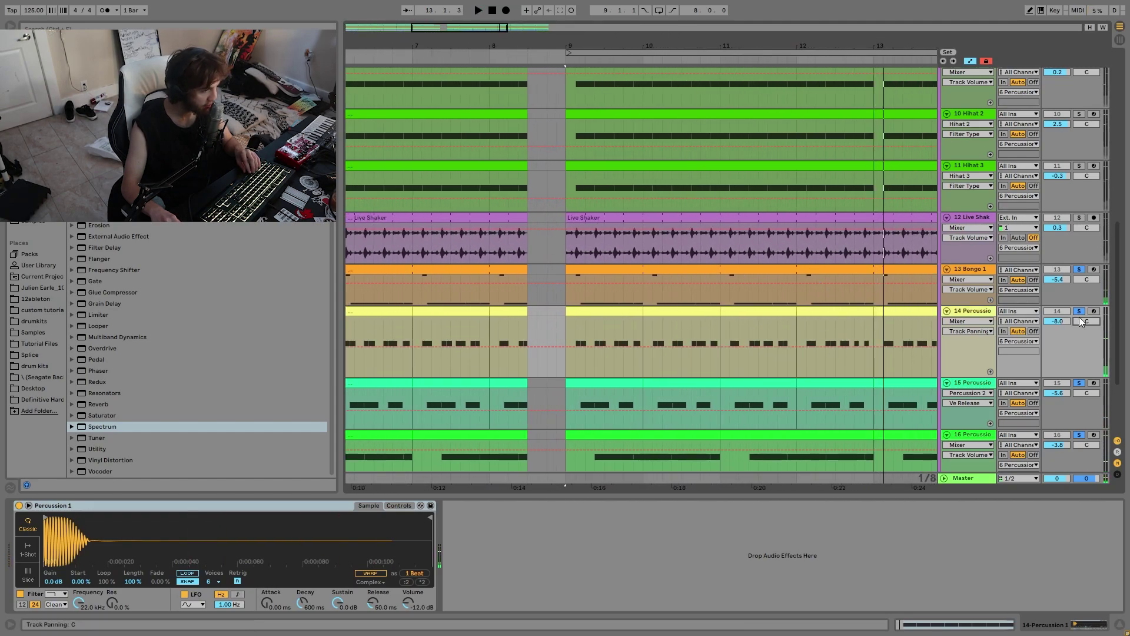
{"action": "key", "text": "space"}
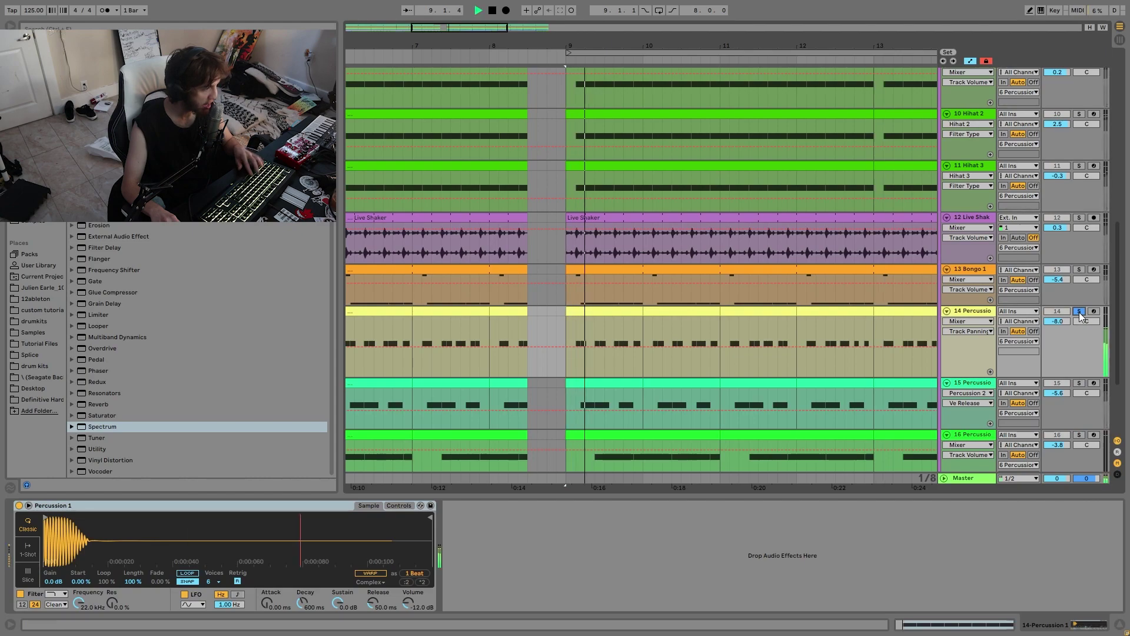
{"action": "scroll", "coordinate": [1080, 410], "scroll_direction": "down", "scroll_amount": 2}
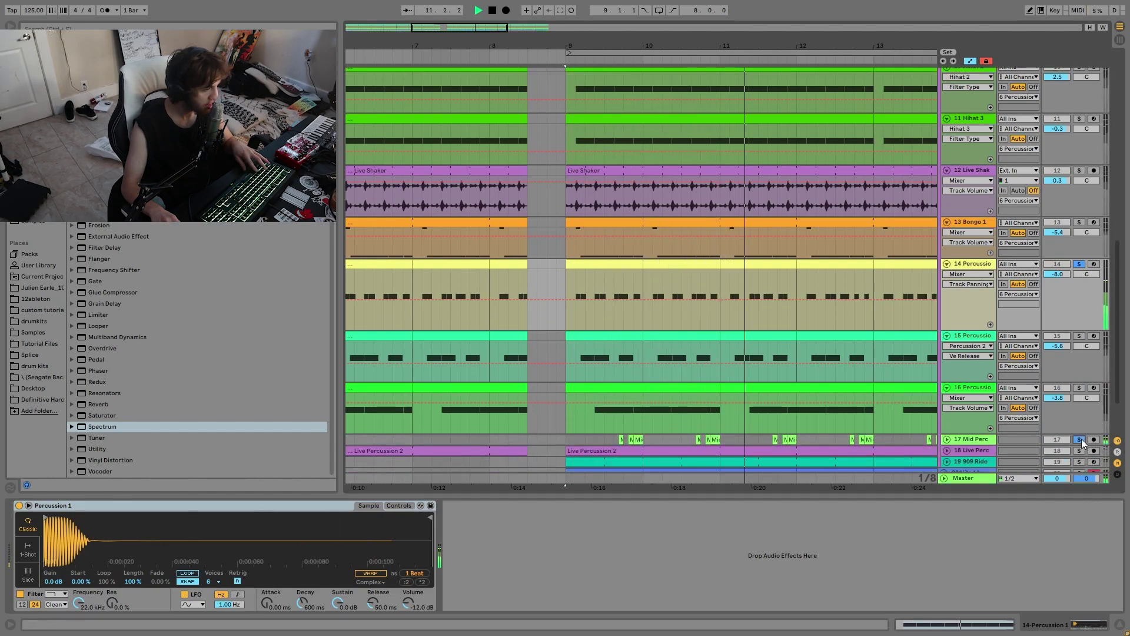
{"action": "left_click", "coordinate": [1083, 337]}
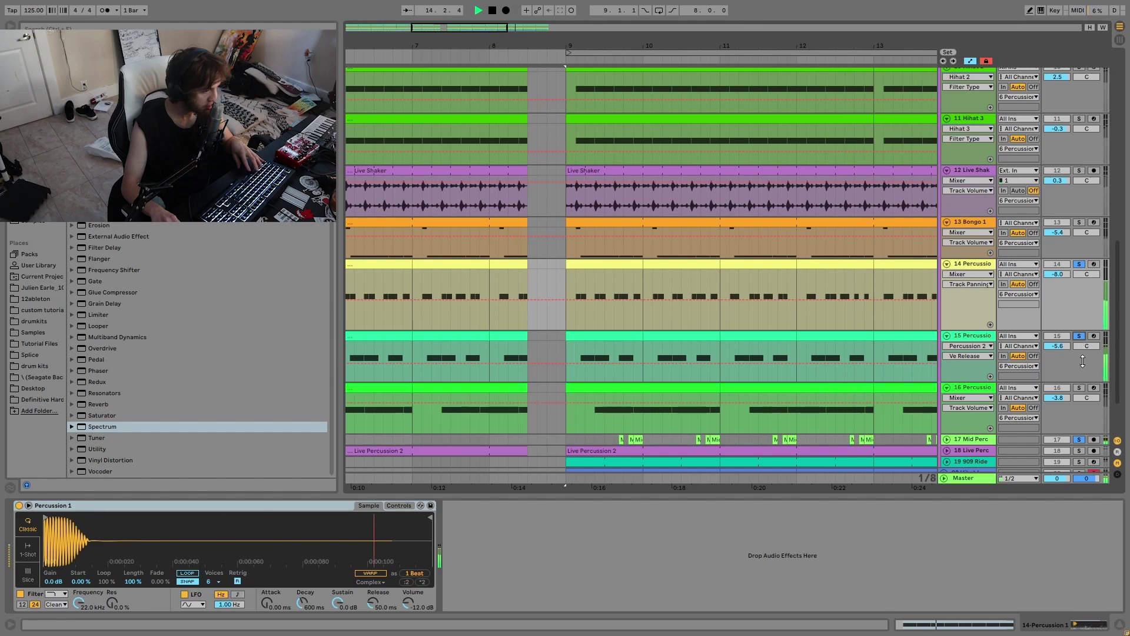
{"action": "key", "text": "space"}
- Show the device of Bongo 1, audition it soloed from bar 9, and add percussion tracks 14 and 15 to the solo
{"action": "left_click", "coordinate": [1083, 224]}
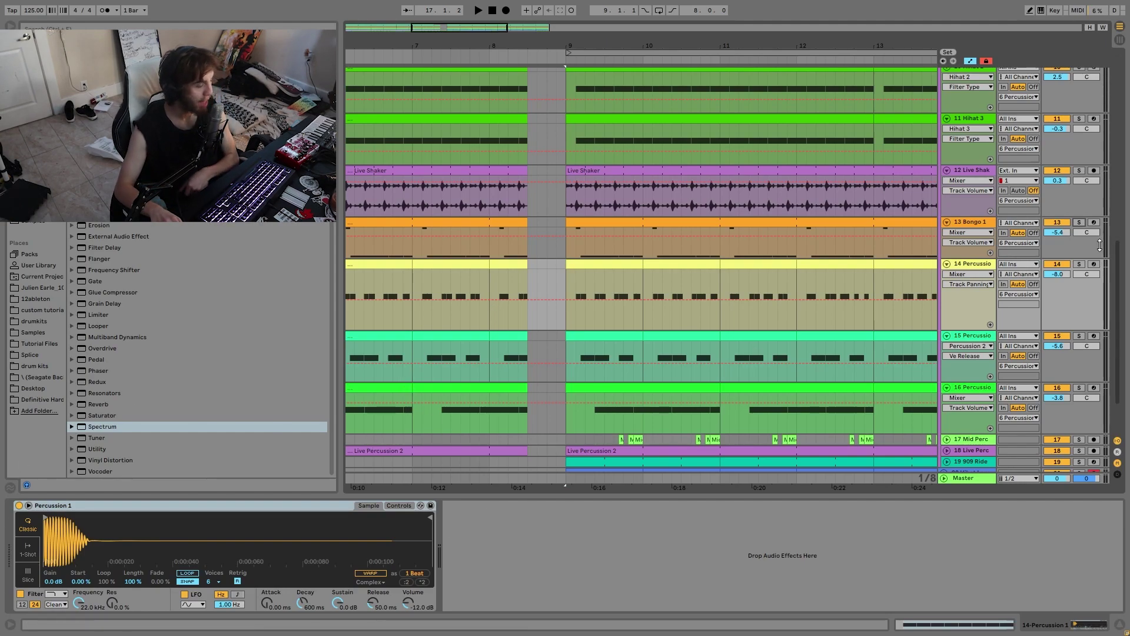
{"action": "left_click", "coordinate": [1080, 230]}
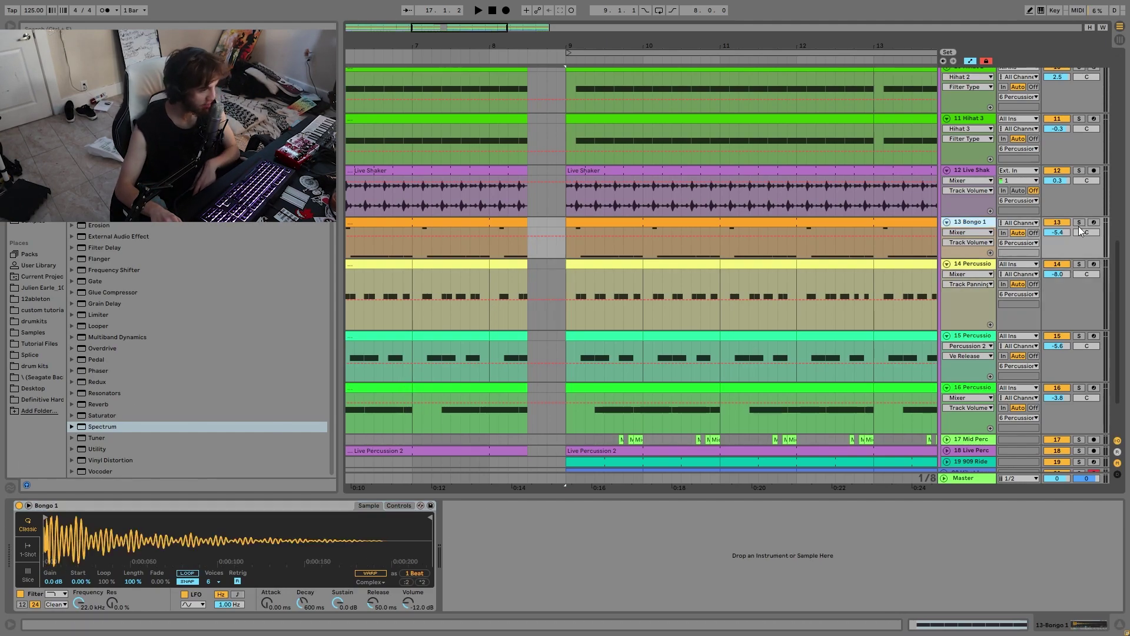
{"action": "left_click_drag", "start_coordinate": [1114, 294], "coordinate": [1093, 84]}
{"action": "key", "text": "space"}
{"action": "scroll", "coordinate": [1089, 235], "scroll_direction": "down", "scroll_amount": 15}
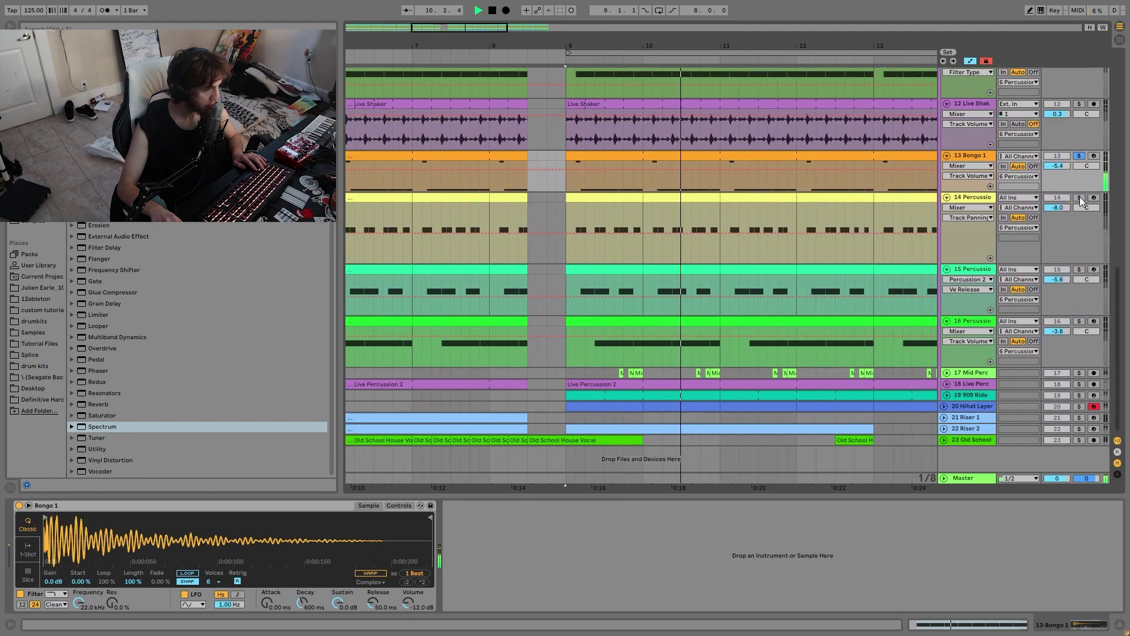
{"action": "left_click", "coordinate": [1080, 197]}
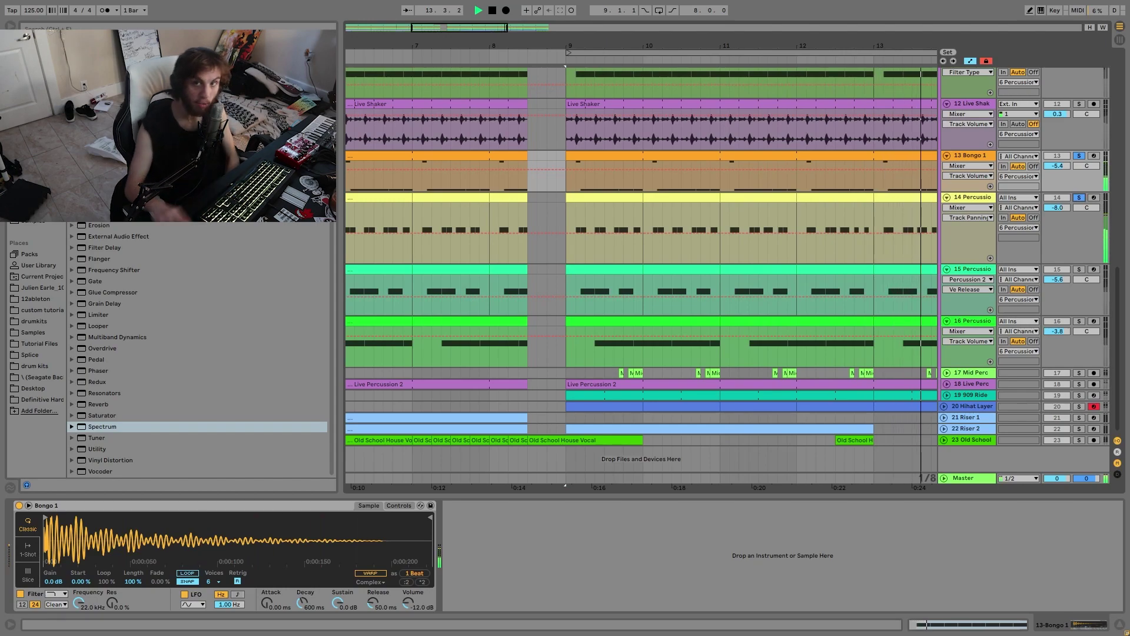
{"action": "left_click", "coordinate": [1079, 270]}
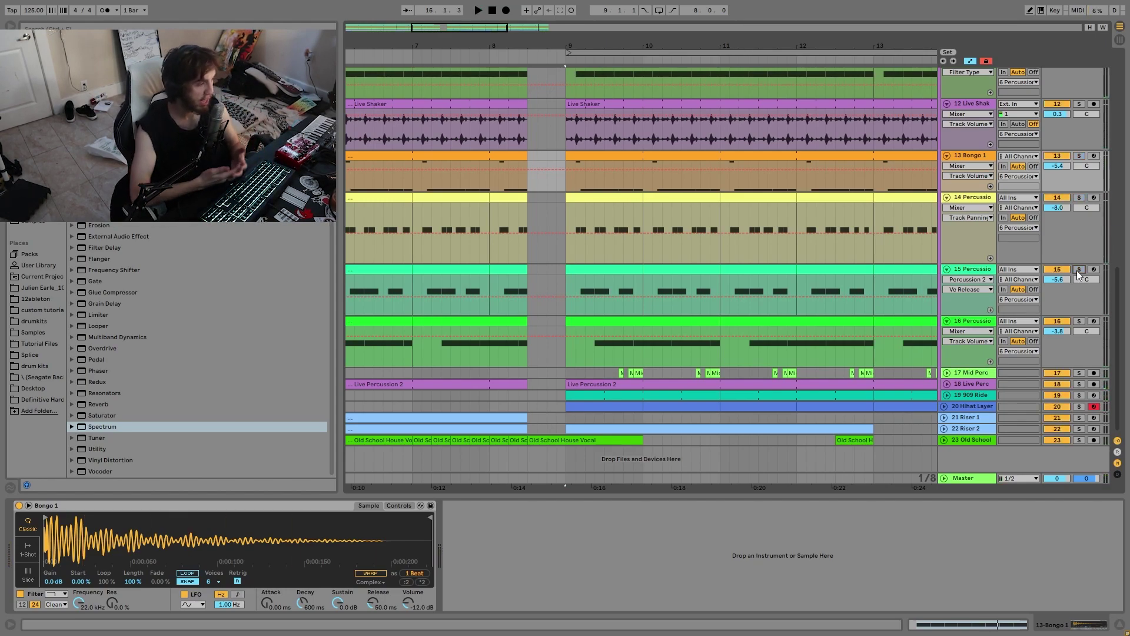
- Play the arrangement from bar 9 and raise the volume of percussion track 16 to -1.5 dB
{"action": "key", "text": "space"}
{"action": "left_click_drag", "start_coordinate": [1052, 337], "coordinate": [1052, 330]}
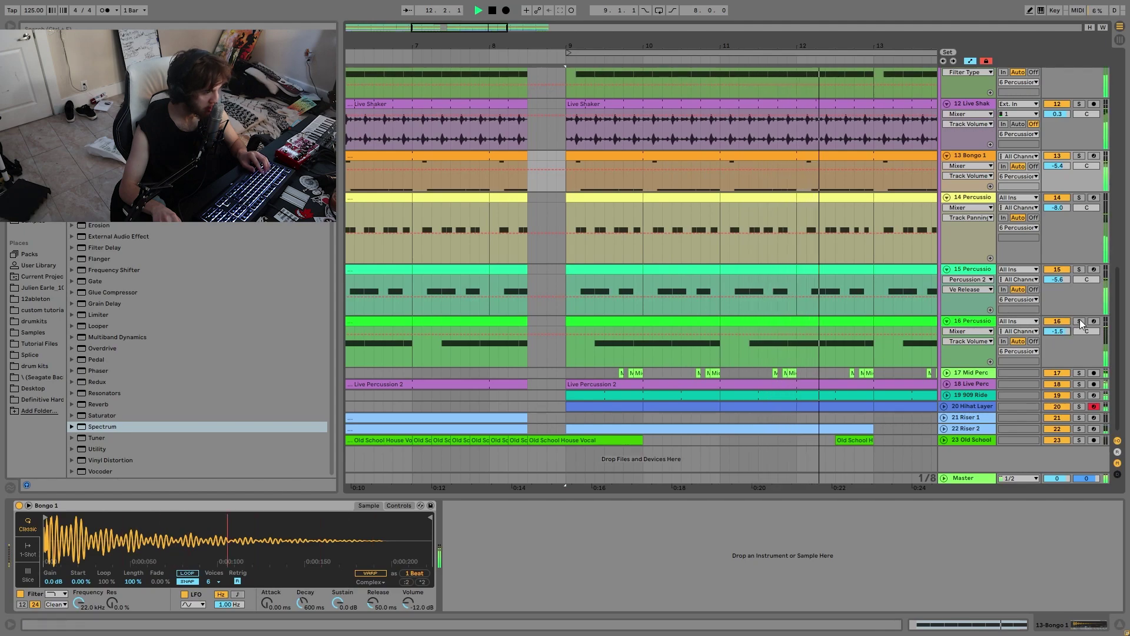
- Show the device chain of Mid Percussion 1 and unfold the track to see its audio clips
{"action": "left_click", "coordinate": [968, 376]}
{"action": "left_click", "coordinate": [948, 373]}
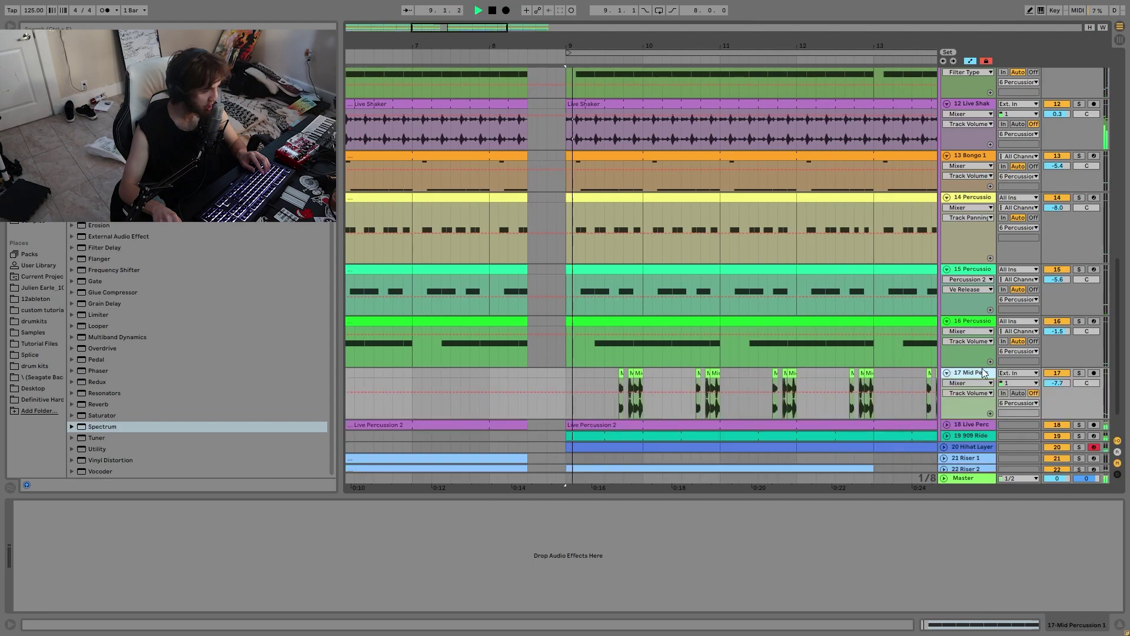
- Audition Mid Percussion 1 soloed, raise its volume to -7.2 dB, and add percussion tracks 16 and 15 to the solo
{"action": "left_click", "coordinate": [1078, 375]}
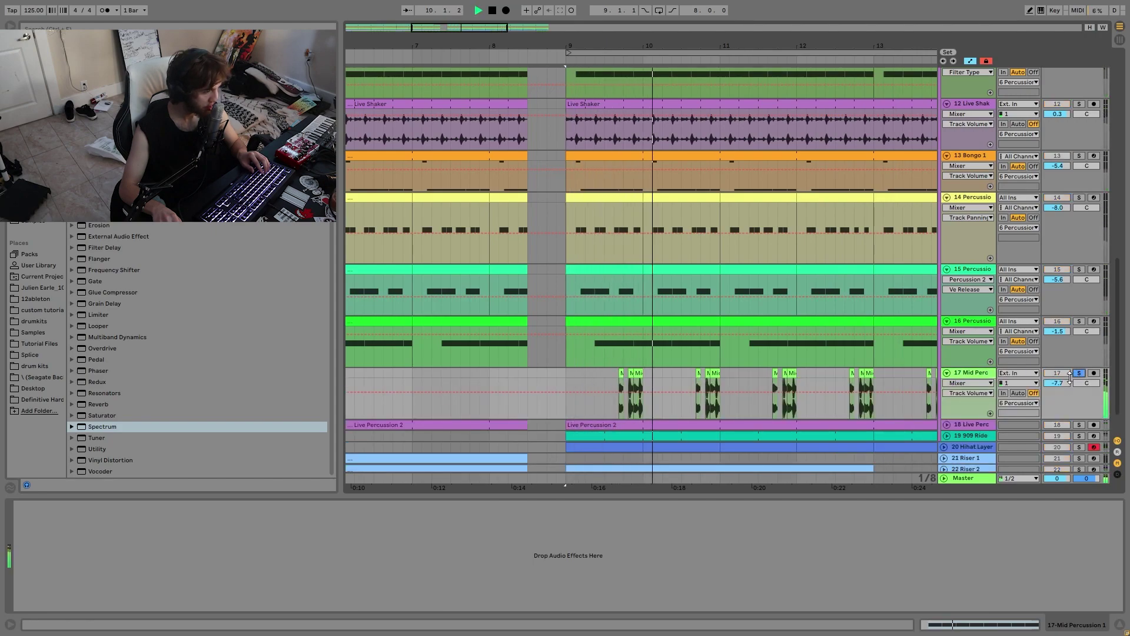
{"action": "left_click", "coordinate": [1079, 321]}
{"action": "left_click", "coordinate": [1079, 270]}
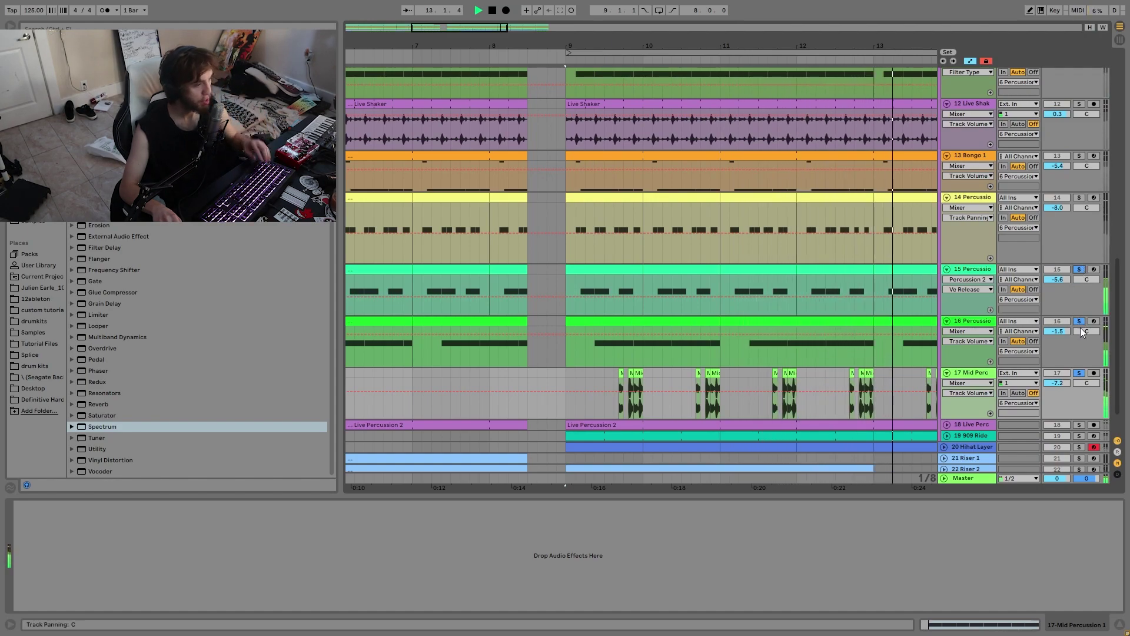
{"action": "scroll", "coordinate": [994, 329], "scroll_direction": "down", "scroll_amount": 2}
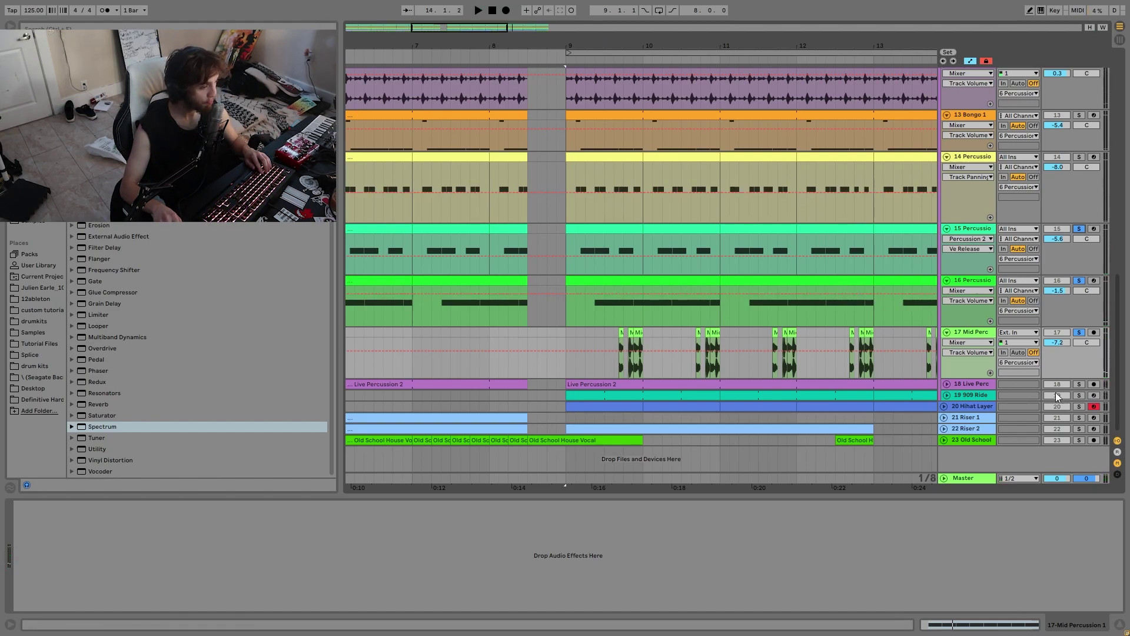
- Audition Live Percussion 2 soloed from bar 9, unfold the track to see its waveform, and end its solo
{"action": "key", "text": "space"}
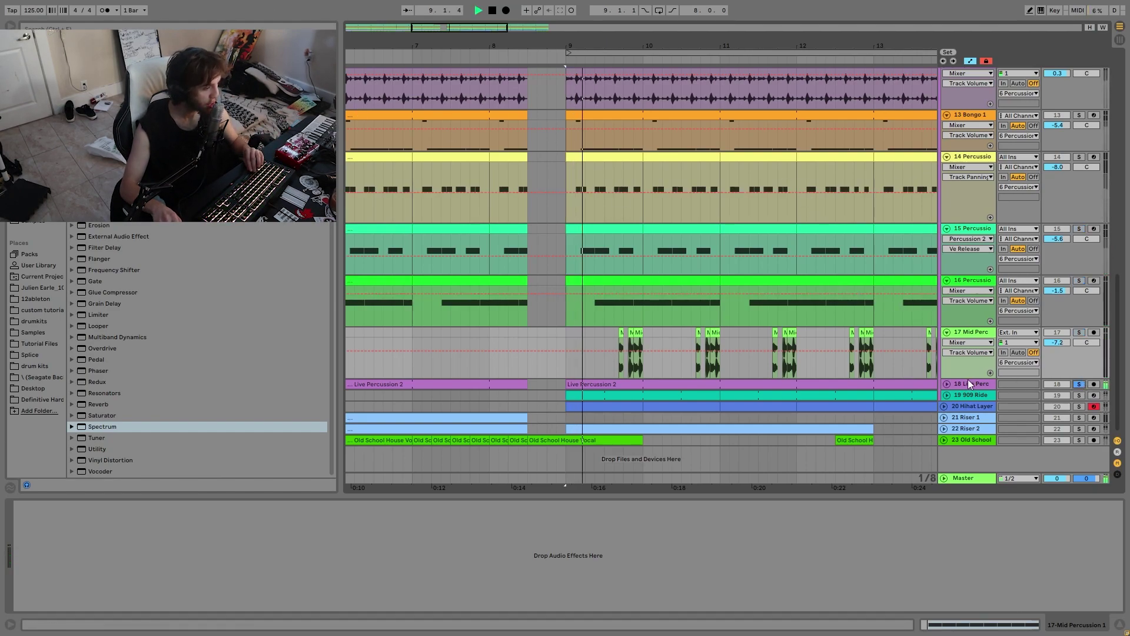
{"action": "left_click", "coordinate": [1079, 384]}
{"action": "left_click", "coordinate": [946, 384]}
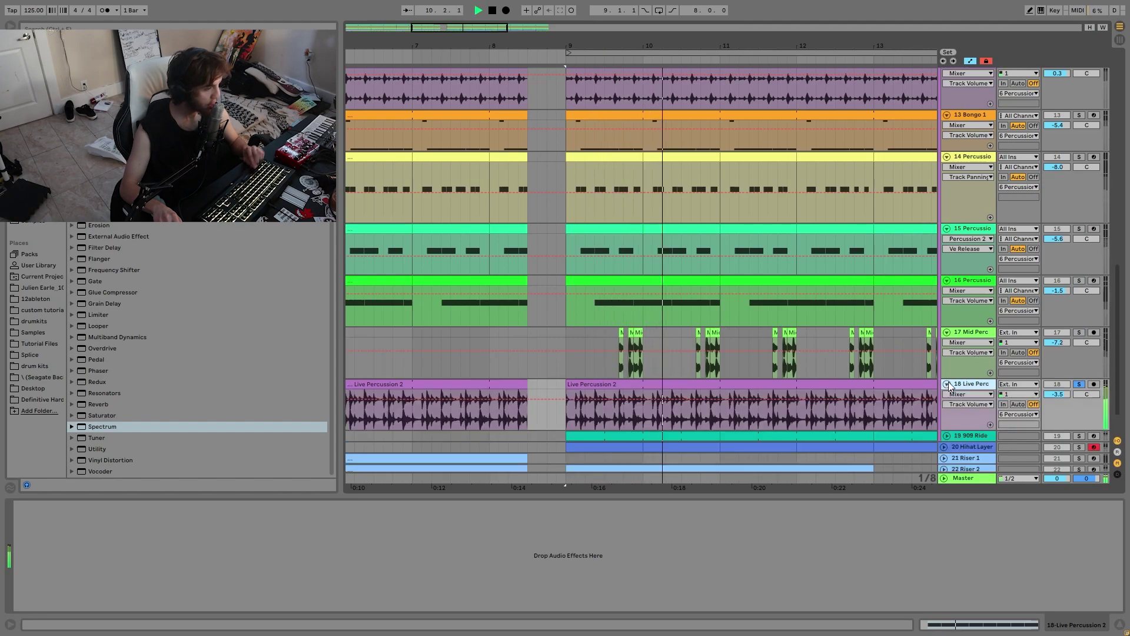
{"action": "left_click_drag", "start_coordinate": [762, 44], "coordinate": [761, 7]}
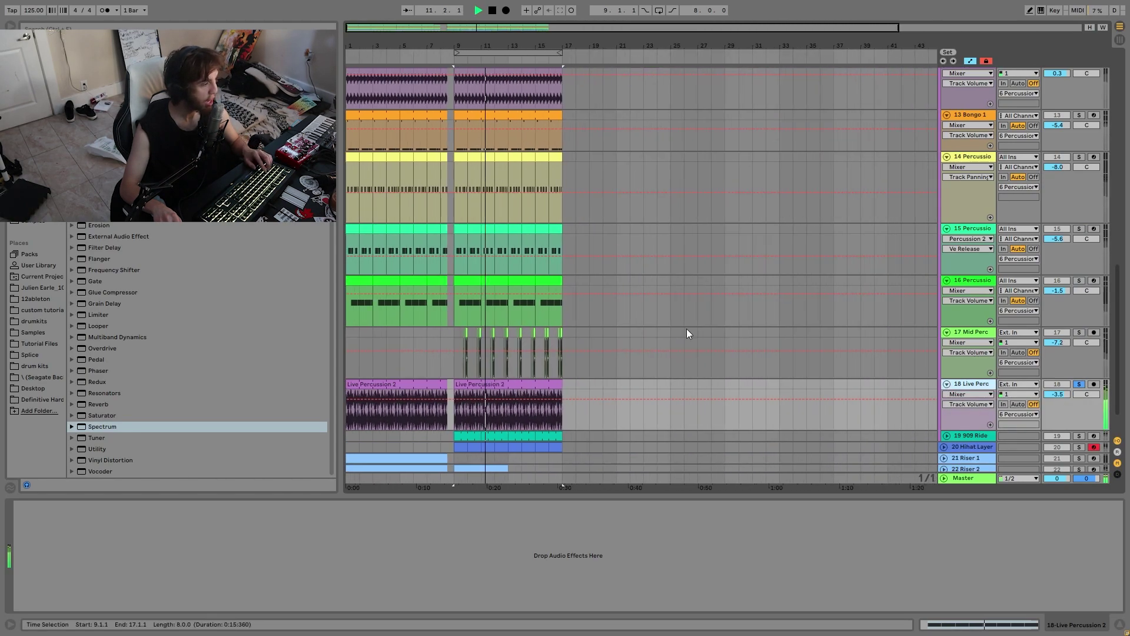
{"action": "left_click", "coordinate": [1079, 386]}
- Compare the full arrangement from bar 9 with Live Percussion 2 muted and unmuted
{"action": "scroll", "coordinate": [1045, 283], "scroll_direction": "down", "scroll_amount": 2}
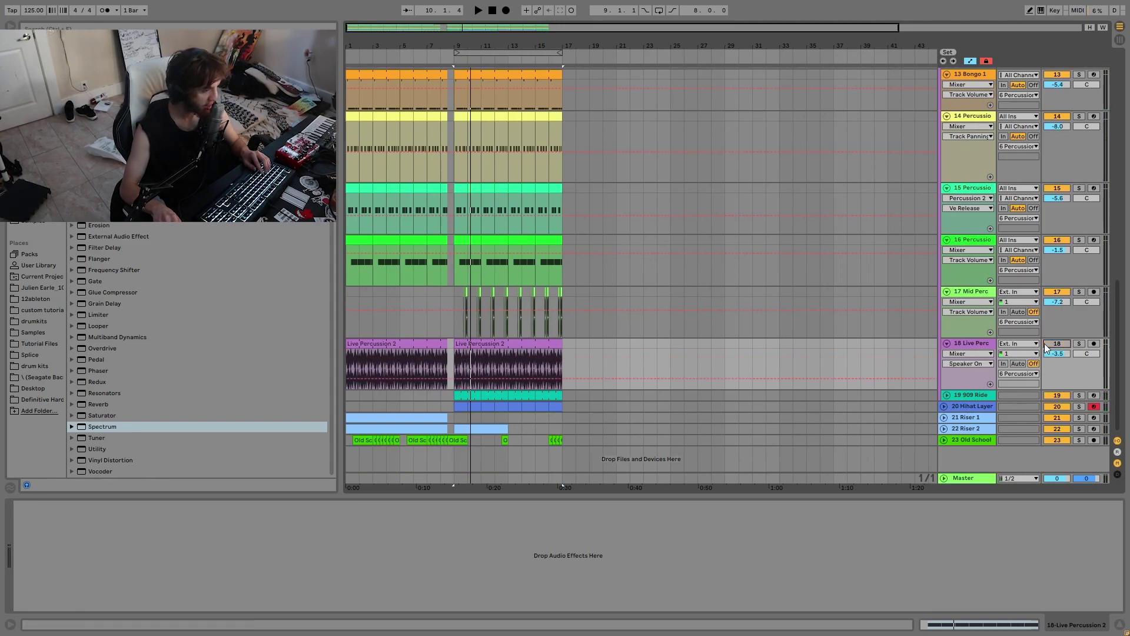
{"action": "scroll", "coordinate": [1065, 177], "scroll_direction": "up", "scroll_amount": 6}
{"action": "key", "text": "space"}
{"action": "scroll", "coordinate": [1042, 170], "scroll_direction": "down", "scroll_amount": 6}
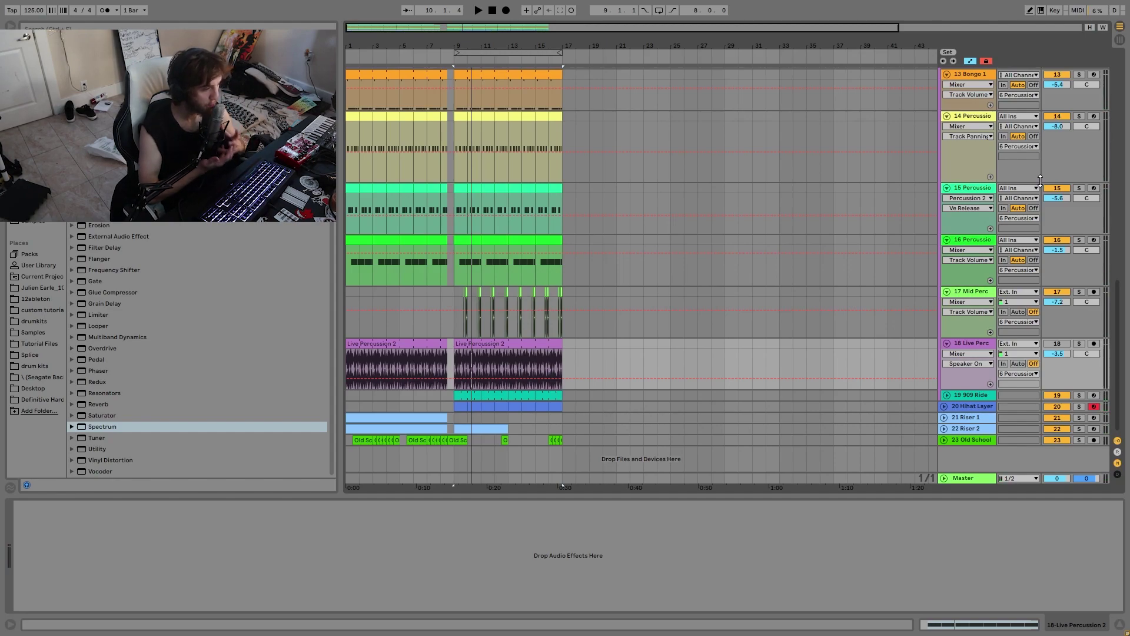
{"action": "key", "text": "space"}
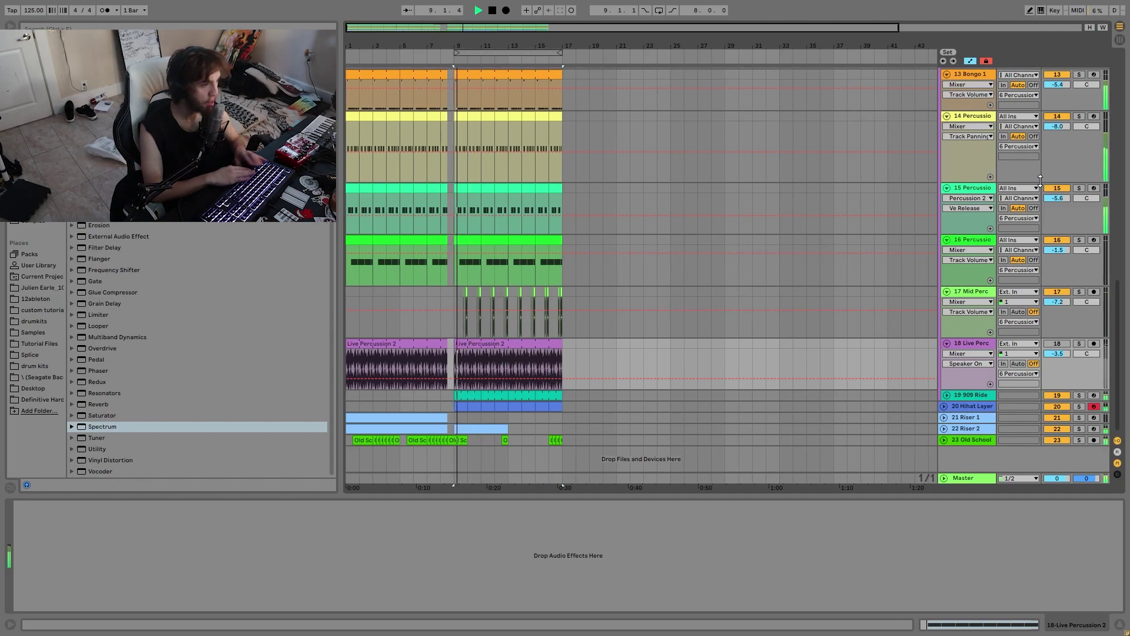
{"action": "scroll", "coordinate": [1040, 180], "scroll_direction": "up", "scroll_amount": 2}
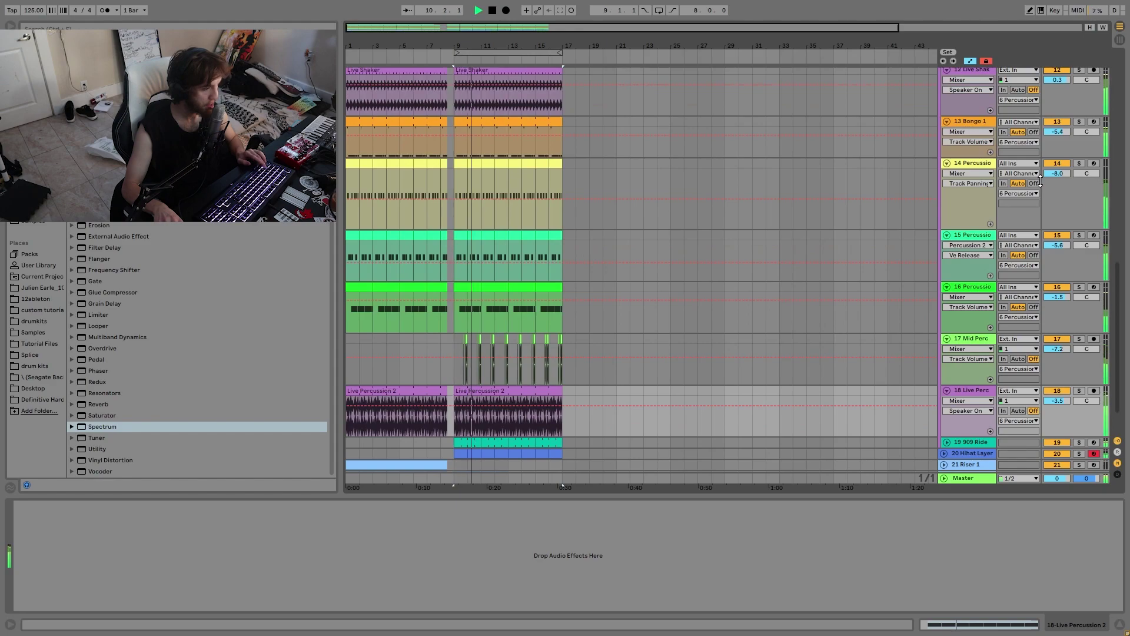
{"action": "scroll", "coordinate": [960, 359], "scroll_direction": "down", "scroll_amount": 2}
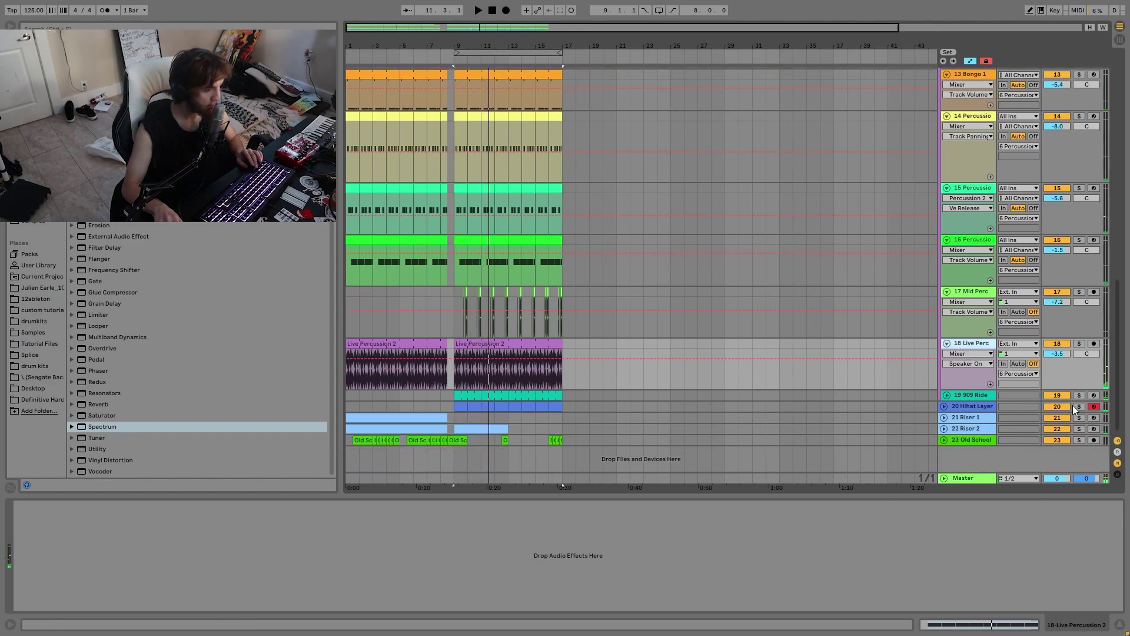
- Show the device chain of 909 Ride, unfold the track, and audition it soloed from bar 9
{"action": "left_click", "coordinate": [961, 397]}
{"action": "left_click", "coordinate": [947, 395]}
{"action": "key", "text": "space"}
{"action": "scroll", "coordinate": [956, 397], "scroll_direction": "down", "scroll_amount": 2}
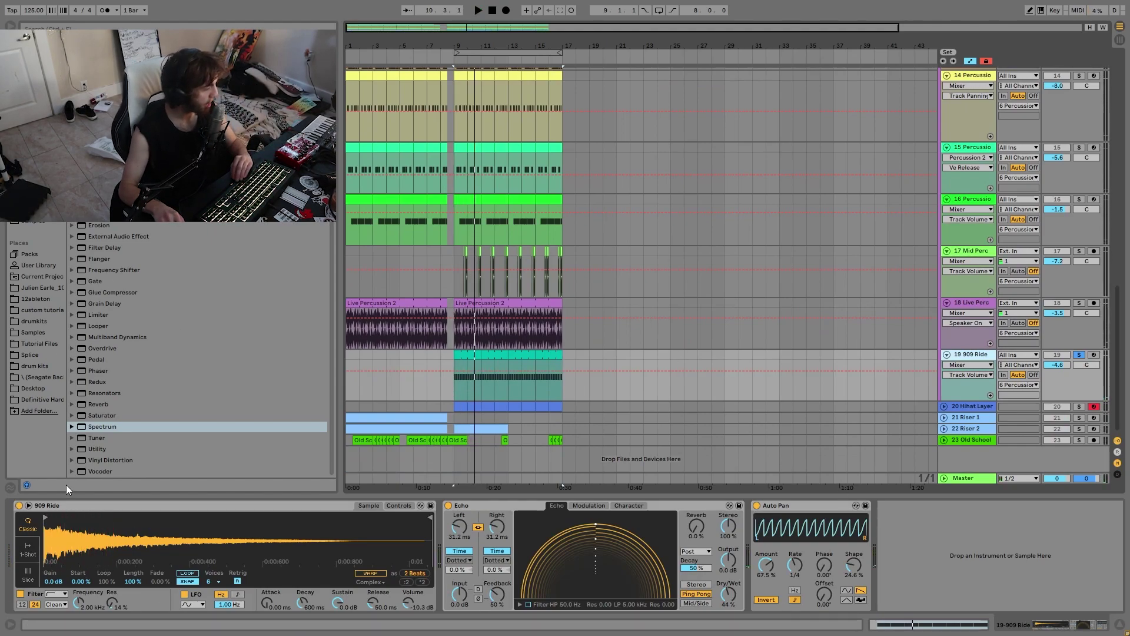
{"action": "key", "text": "space"}
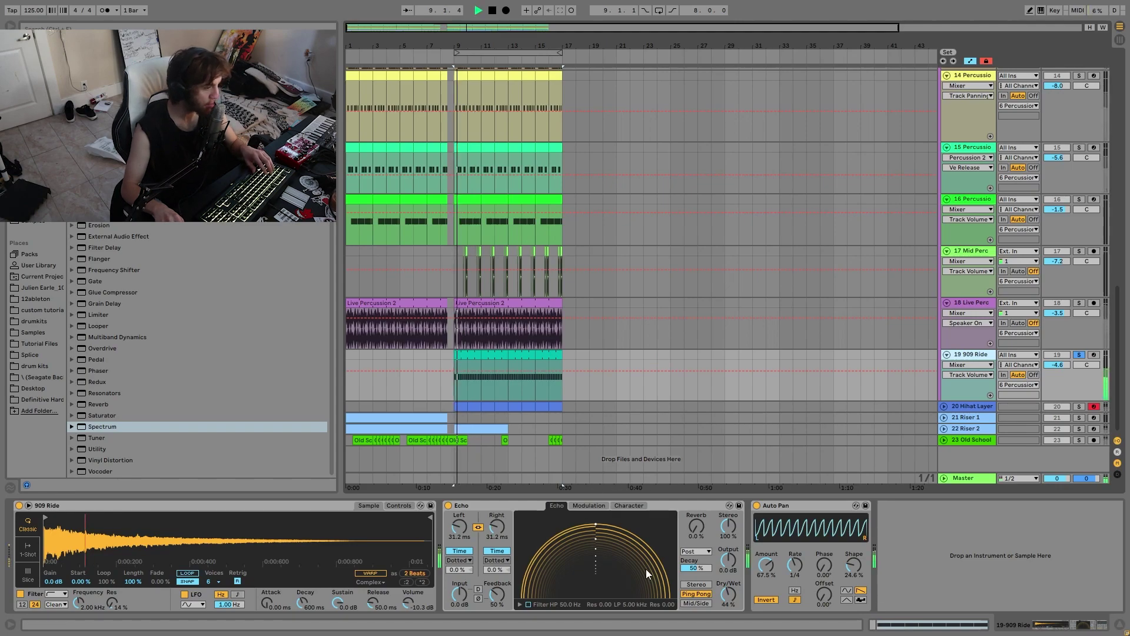
{"action": "key", "text": "space"}
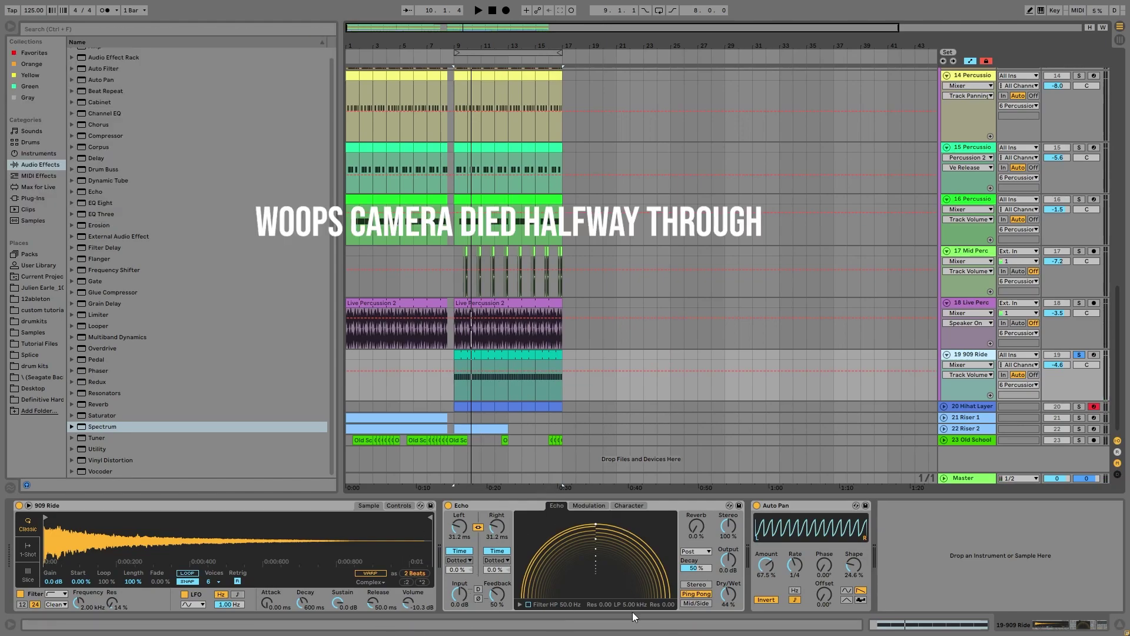
- Compare the soloed 909 Ride with its Echo switched off and on from bar 9, and end the solo
{"action": "key", "text": "space"}
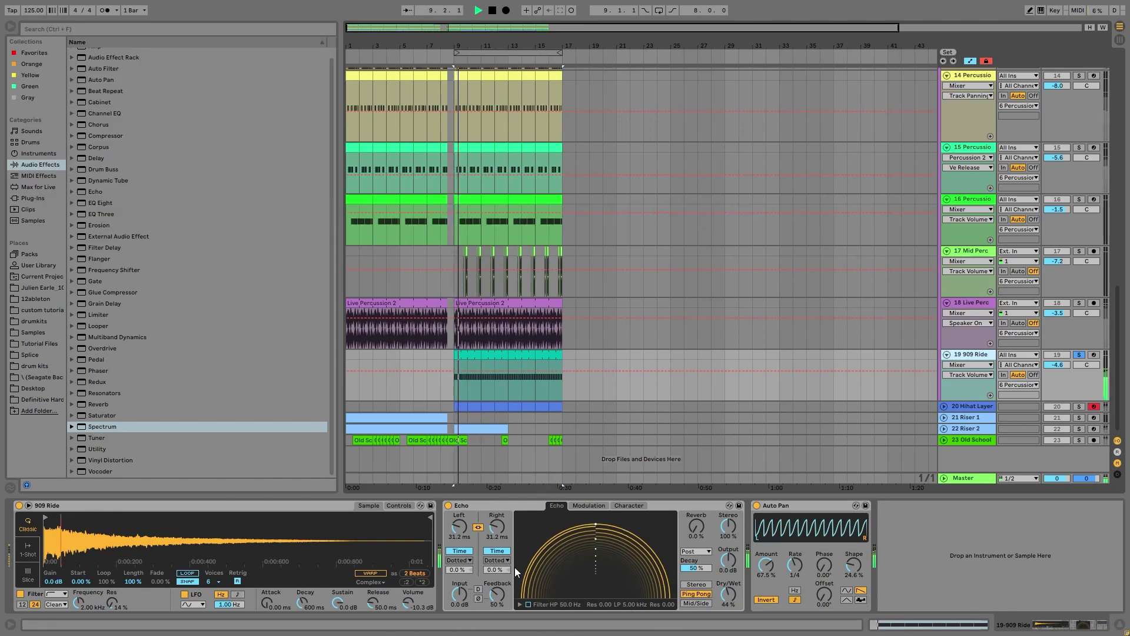
{"action": "left_click", "coordinate": [449, 505]}
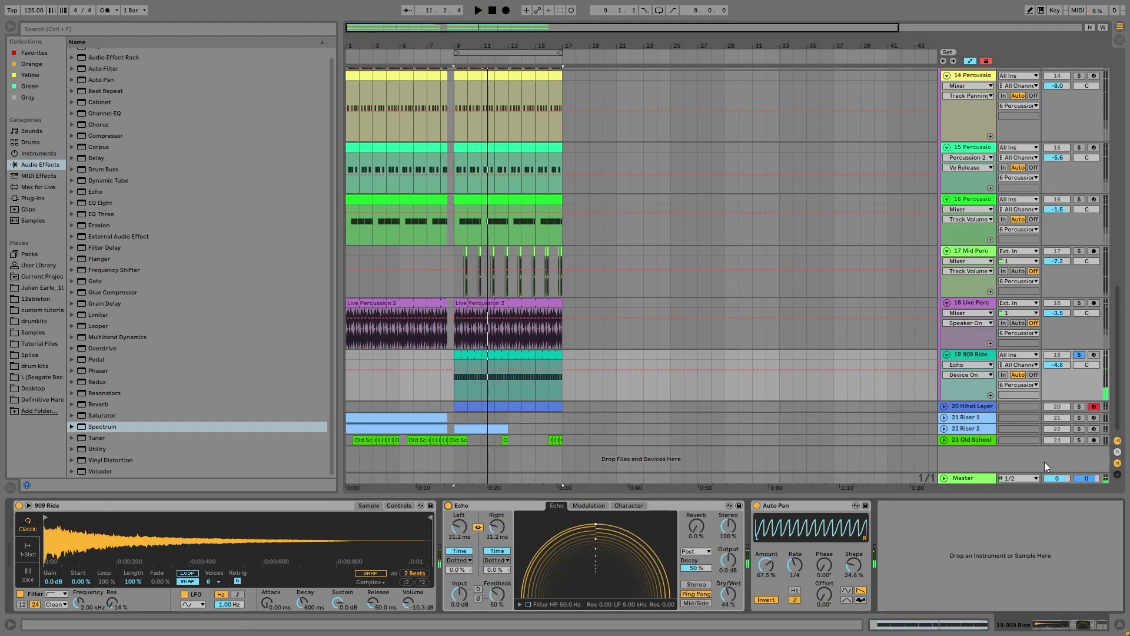
{"action": "key", "text": "space"}
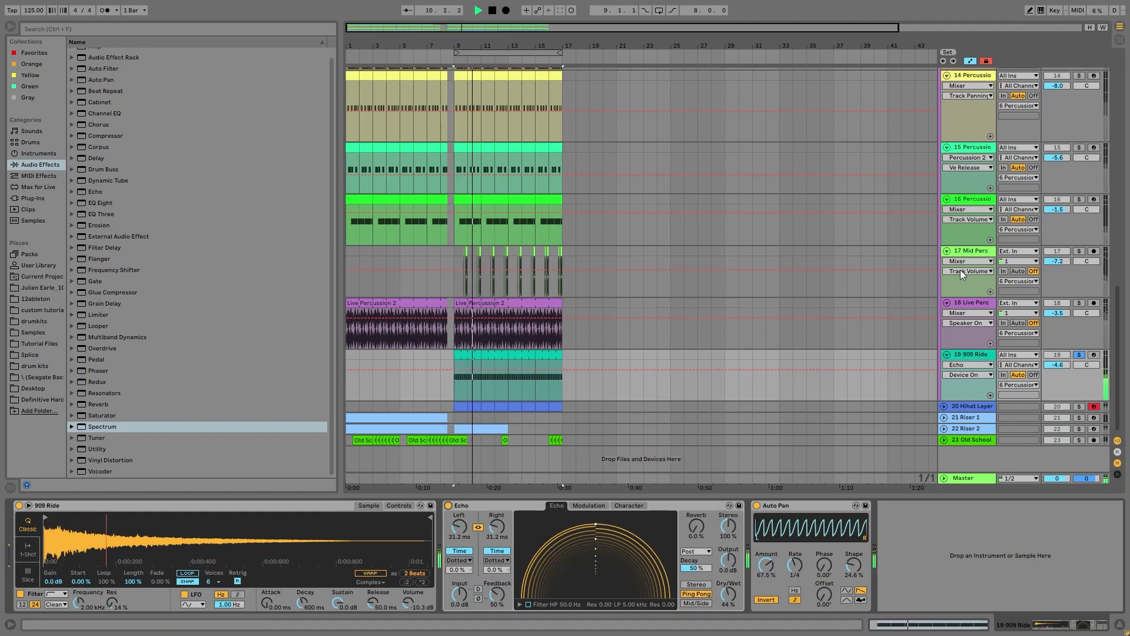
{"action": "left_click", "coordinate": [447, 505]}
{"action": "left_click", "coordinate": [447, 505]}
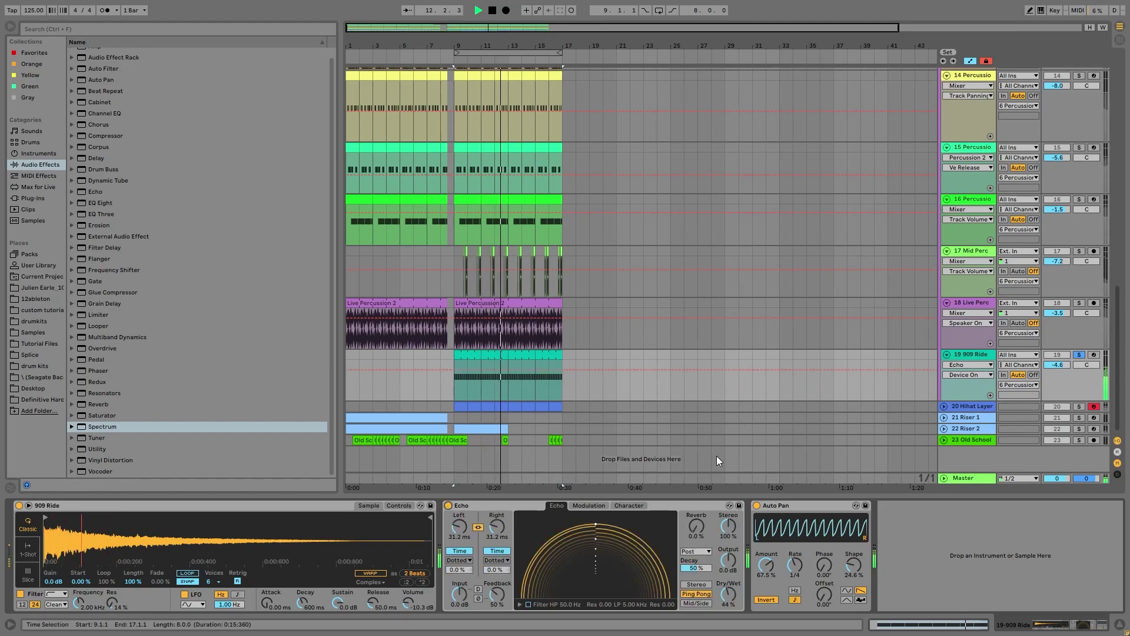
{"action": "left_click", "coordinate": [1079, 354]}
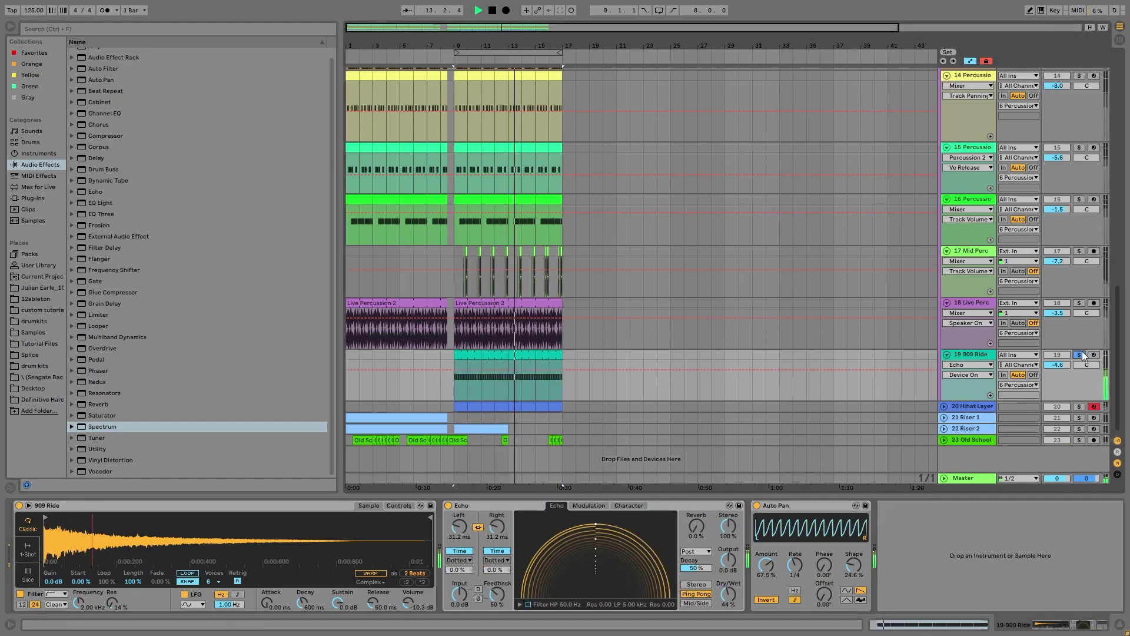
- Solo the Percussion group, show its EQ Eight, and display the automation of the band 8 frequency
{"action": "scroll", "coordinate": [1071, 345], "scroll_direction": "up", "scroll_amount": 1}
{"action": "scroll", "coordinate": [1071, 348], "scroll_direction": "up", "scroll_amount": 8}
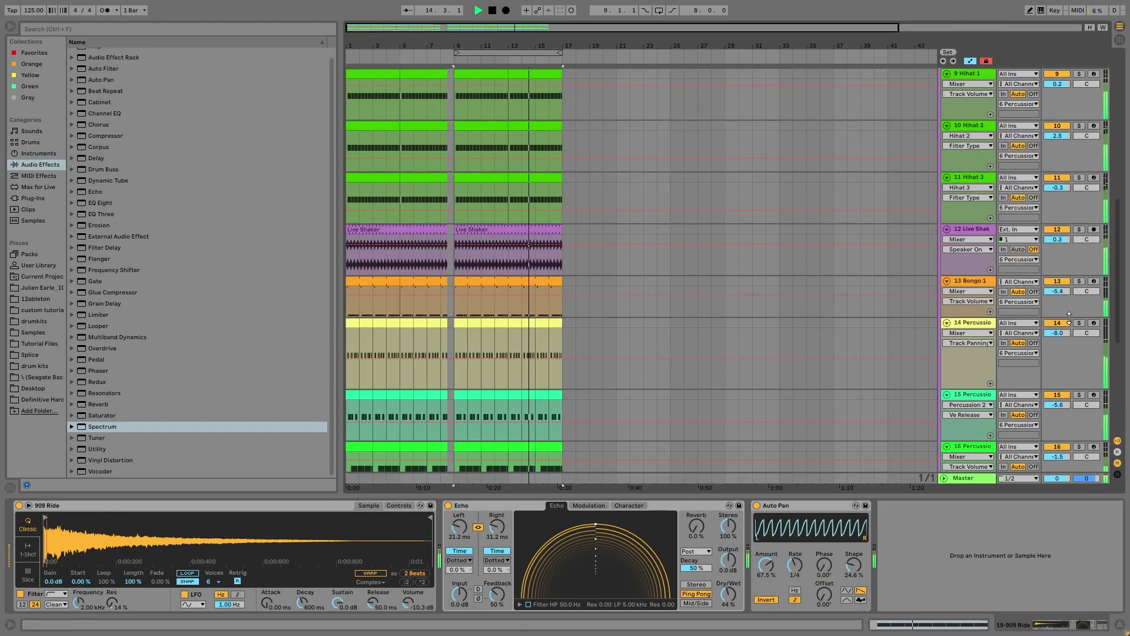
{"action": "scroll", "coordinate": [1008, 307], "scroll_direction": "up", "scroll_amount": 1}
{"action": "left_click", "coordinate": [968, 118]}
{"action": "key", "text": "space"}
{"action": "left_click", "coordinate": [1078, 109]}
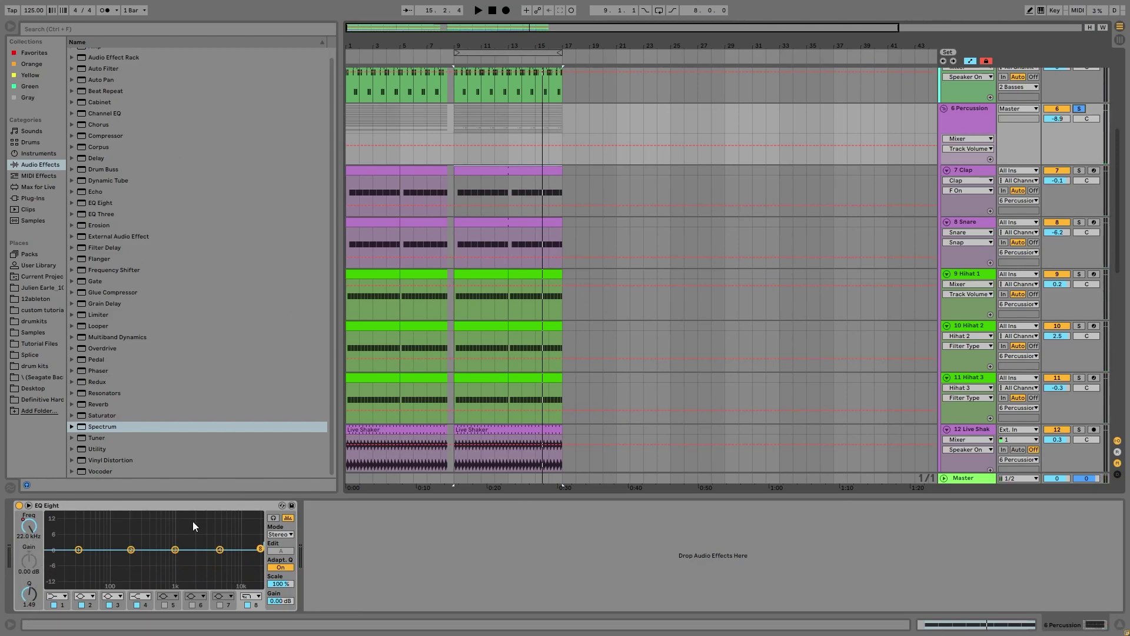
{"action": "left_click", "coordinate": [29, 526]}
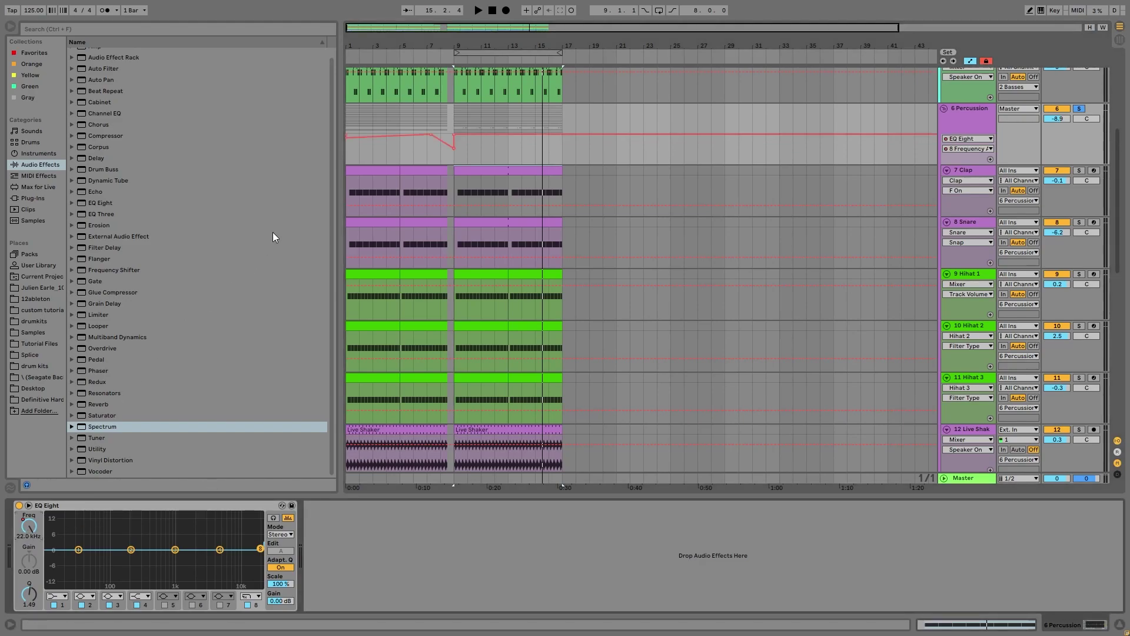
- Listen to the Percussion group's filter automation from bar 1, soloed and with the full mix, and replay the transition from bar 8
{"action": "left_click", "coordinate": [346, 130]}
{"action": "key", "text": "space"}
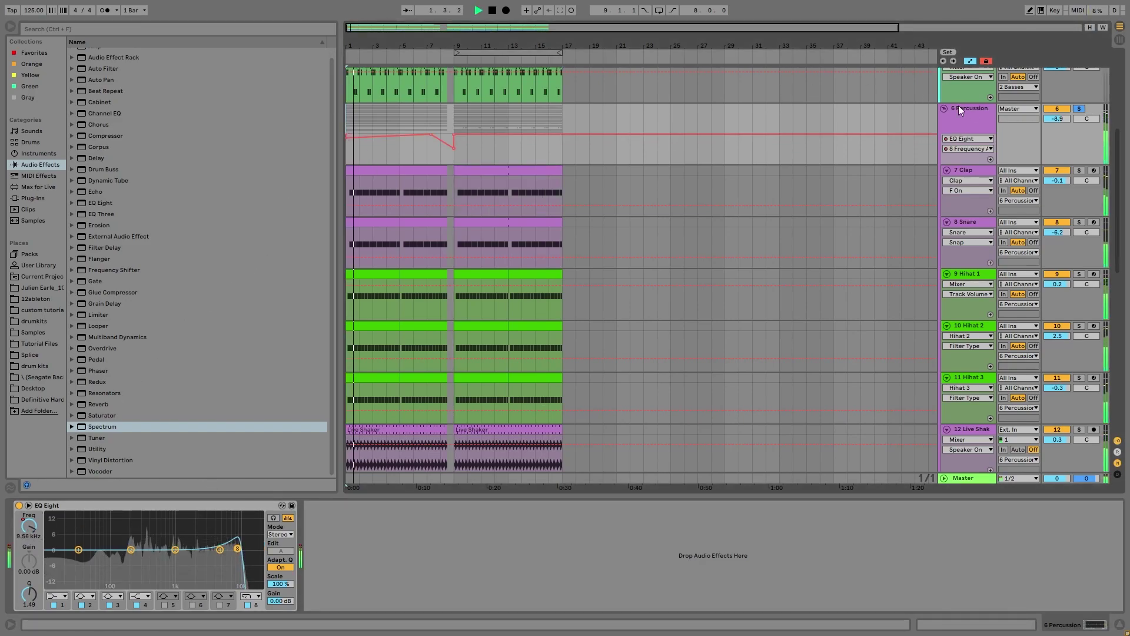
{"action": "left_click", "coordinate": [1085, 113]}
{"action": "left_click", "coordinate": [1080, 110]}
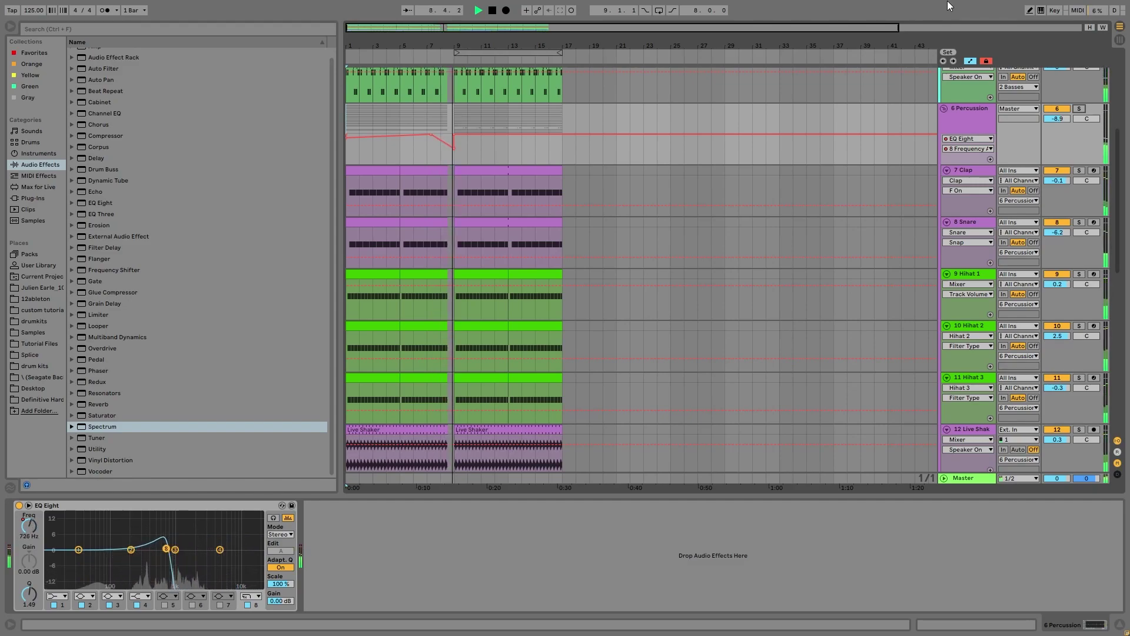
{"action": "key", "text": "space"}
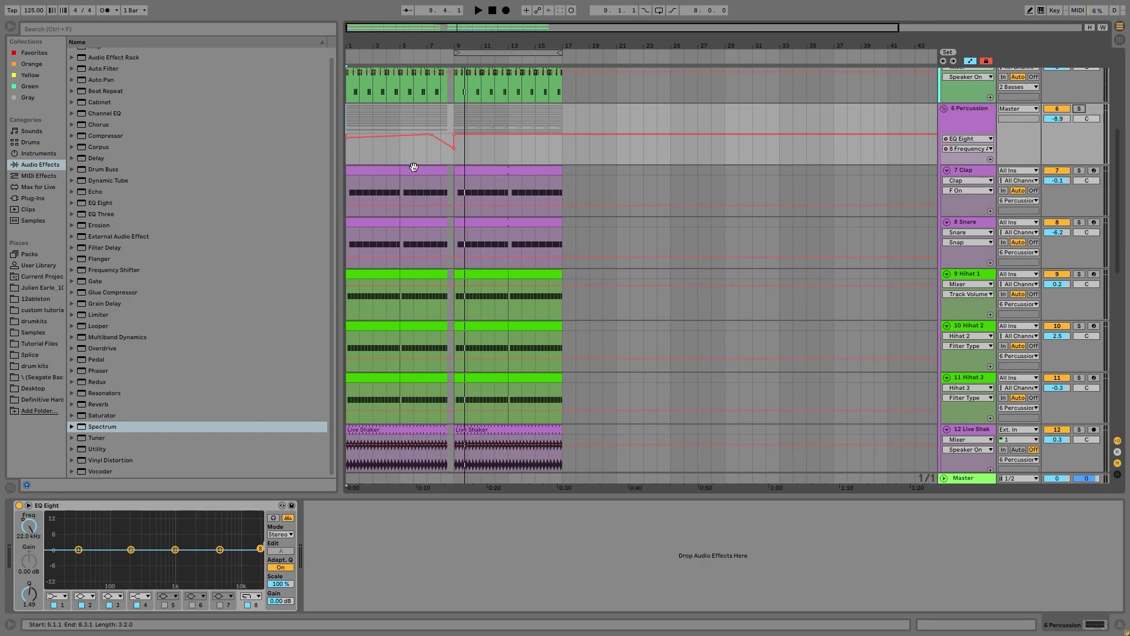
{"action": "left_click", "coordinate": [435, 162]}
{"action": "key", "text": "space"}
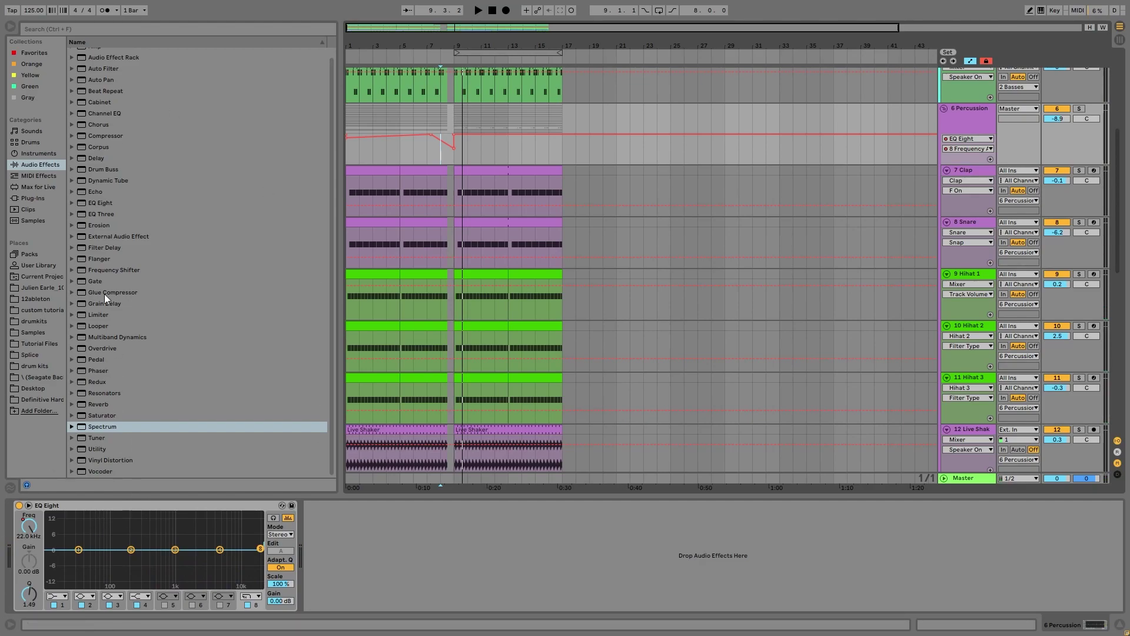
- Try an Auto Filter on the Percussion group with a frequency of 19.9 kHz and 0 % resonance, and remove it
{"action": "scroll", "coordinate": [104, 241], "scroll_direction": "up", "scroll_amount": 1}
{"action": "double_click", "coordinate": [96, 75]}
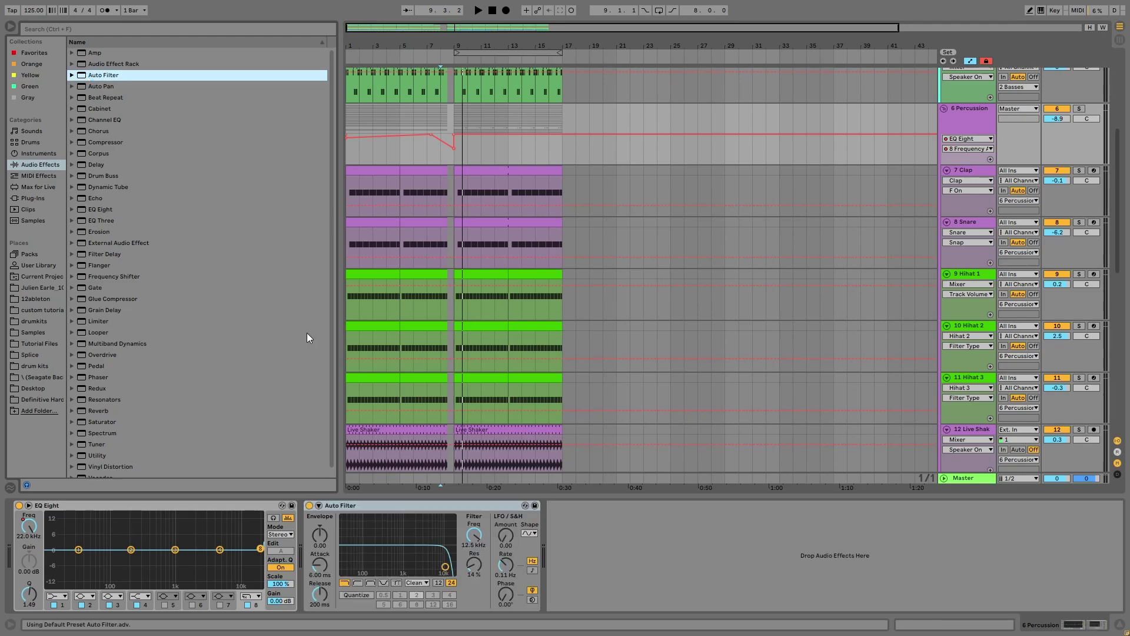
{"action": "left_click_drag", "start_coordinate": [445, 567], "coordinate": [448, 560]}
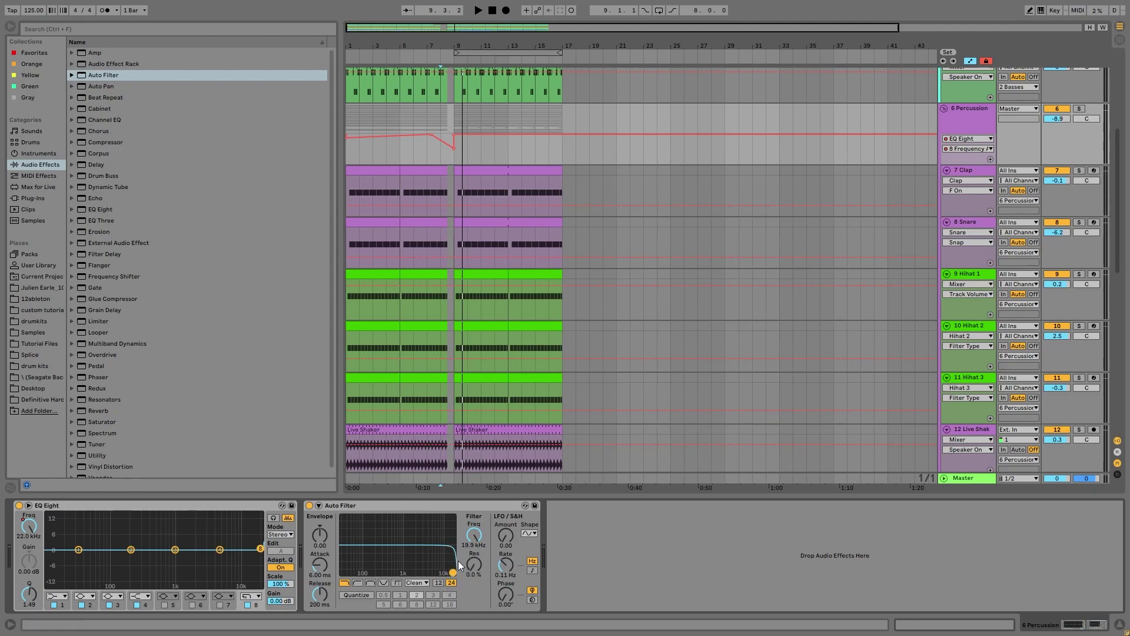
{"action": "left_click", "coordinate": [397, 504]}
{"action": "key", "text": "Delete"}
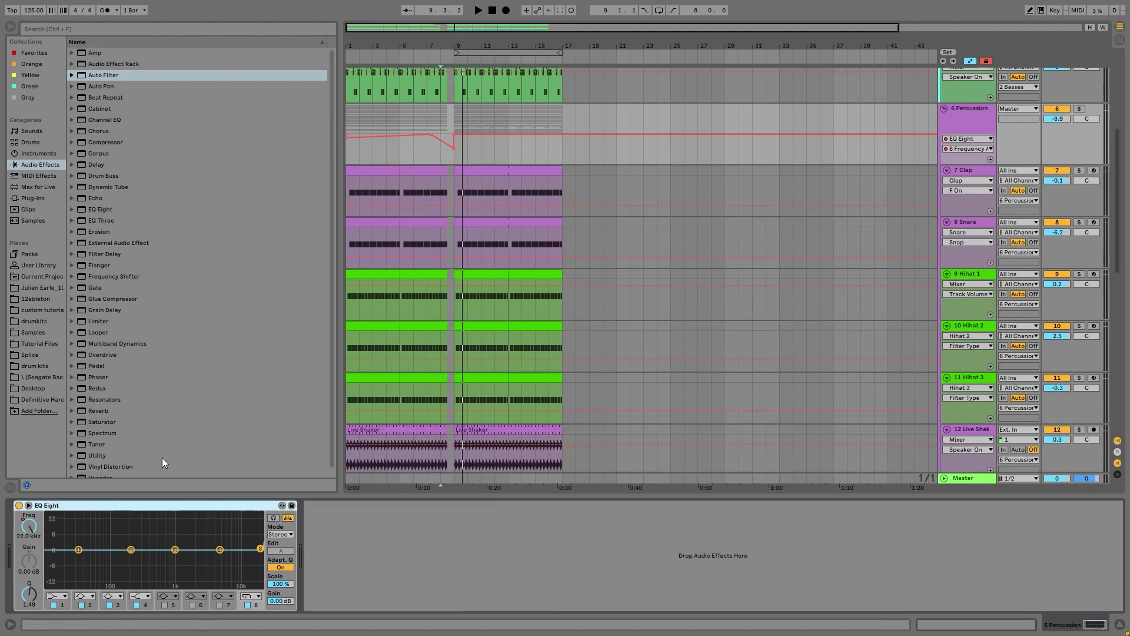
- Show the device chain of Hihat Layer, unfold the track, and audition it soloed from bar 13
{"action": "scroll", "coordinate": [869, 439], "scroll_direction": "down", "scroll_amount": 6}
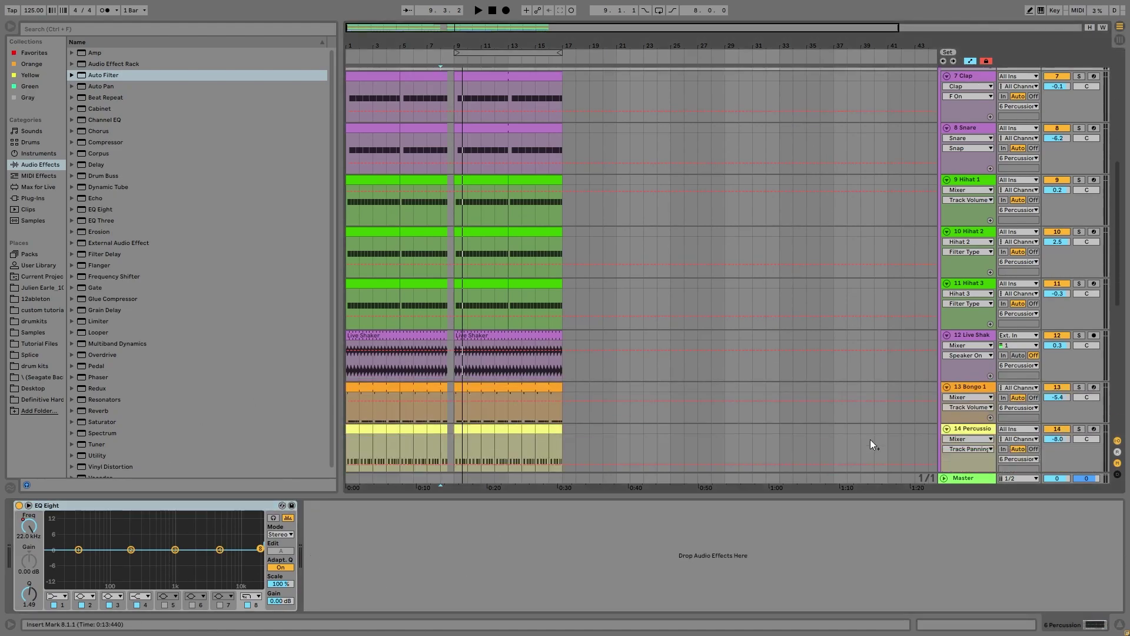
{"action": "scroll", "coordinate": [989, 366], "scroll_direction": "down", "scroll_amount": 7}
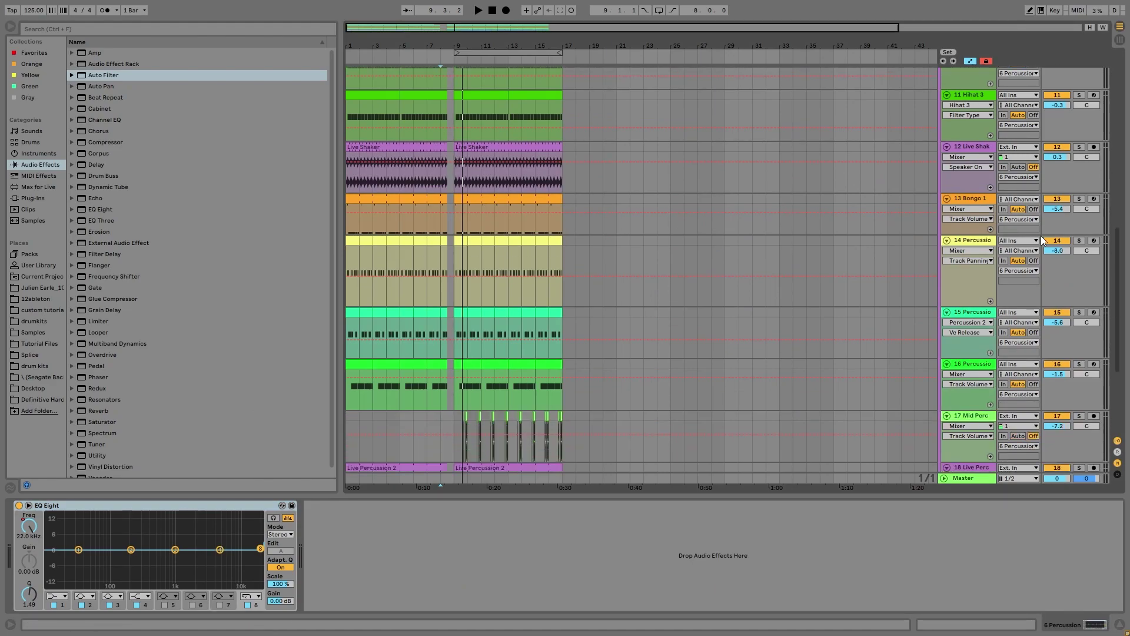
{"action": "left_click", "coordinate": [984, 406]}
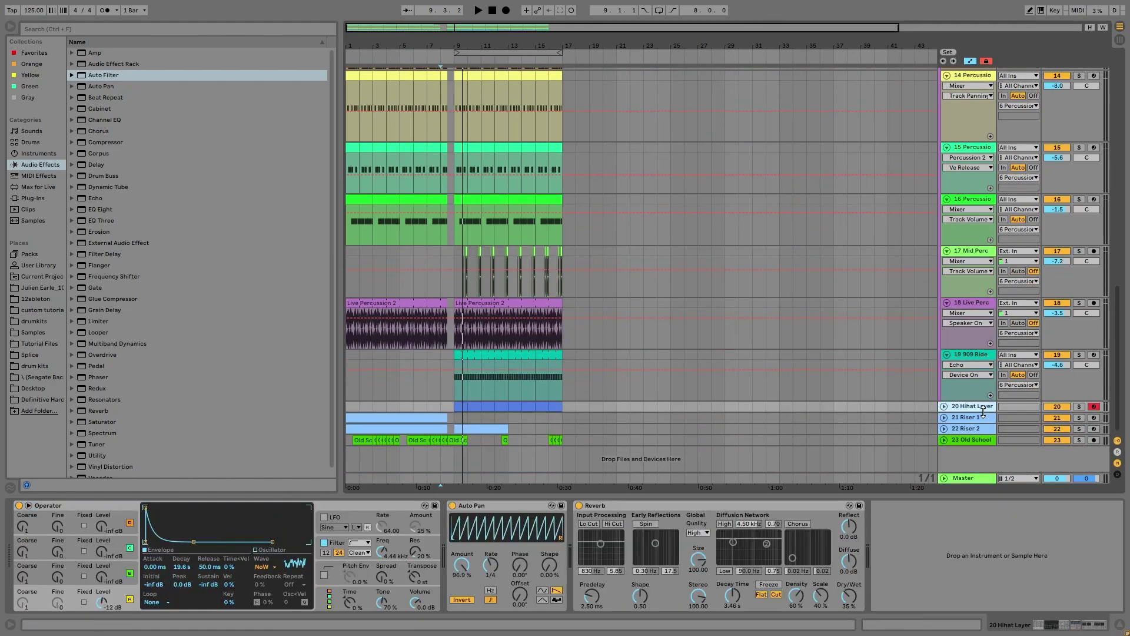
{"action": "left_click", "coordinate": [944, 407]}
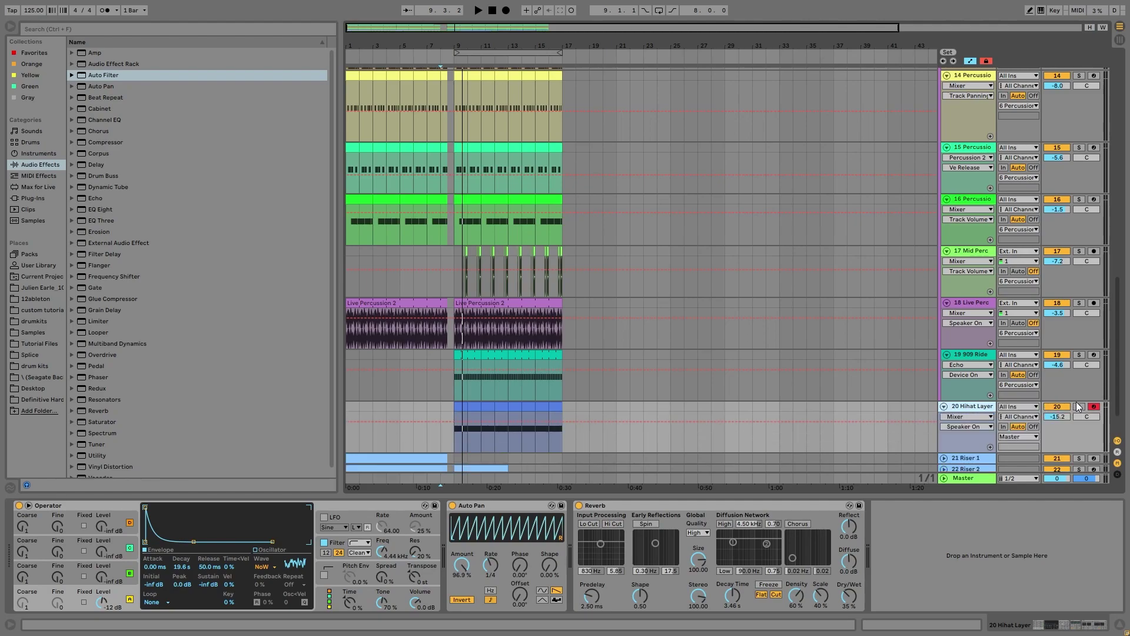
{"action": "left_click", "coordinate": [1080, 407]}
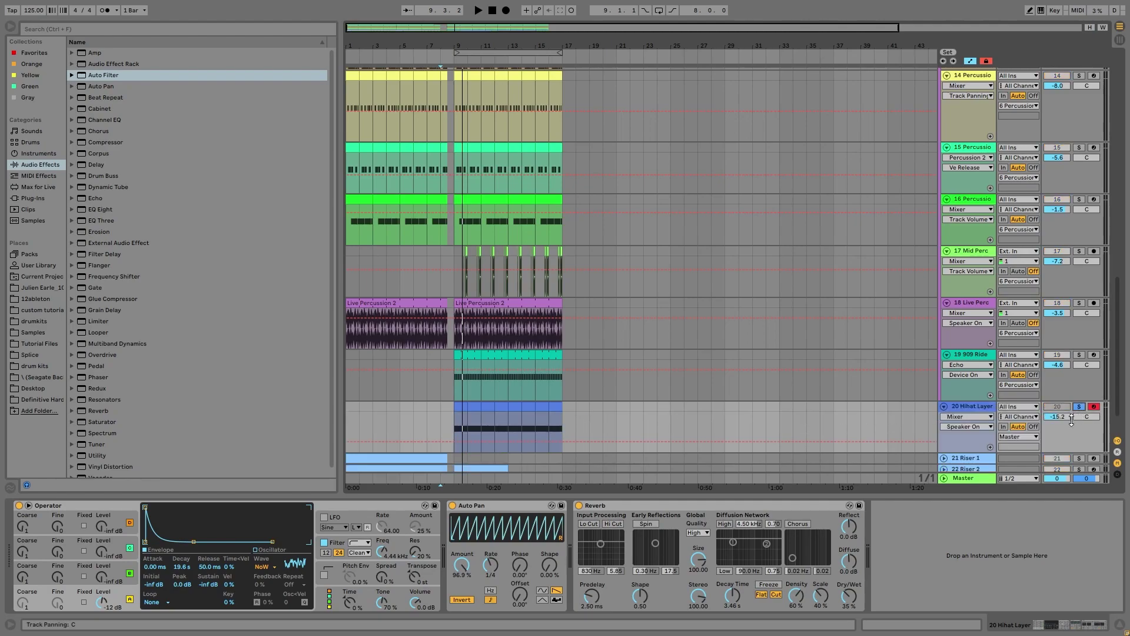
{"action": "left_click", "coordinate": [515, 412]}
{"action": "key", "text": "space"}
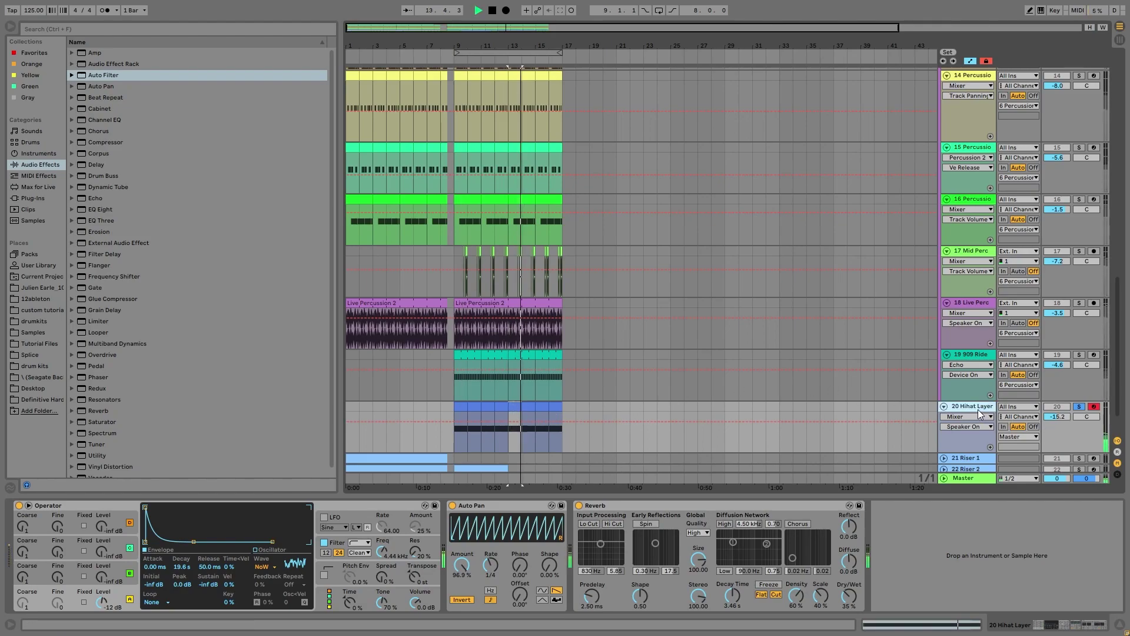
- Show the filter envelope in Hihat Layer's Operator and replay the soloed track from bar 13
{"action": "key", "text": "space"}
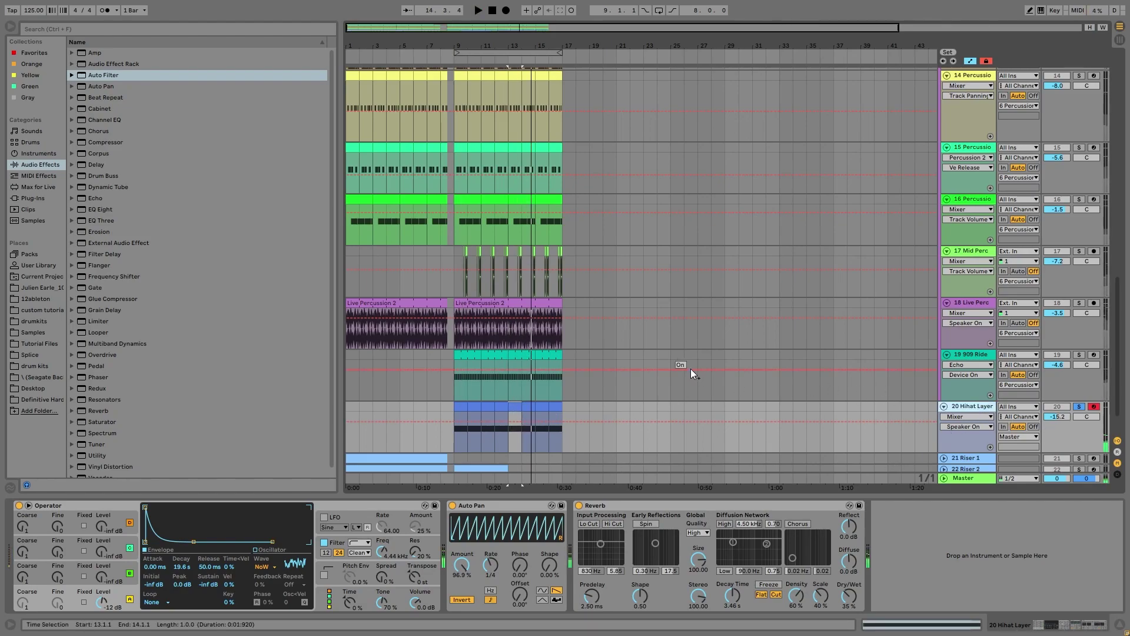
{"action": "left_click", "coordinate": [335, 542]}
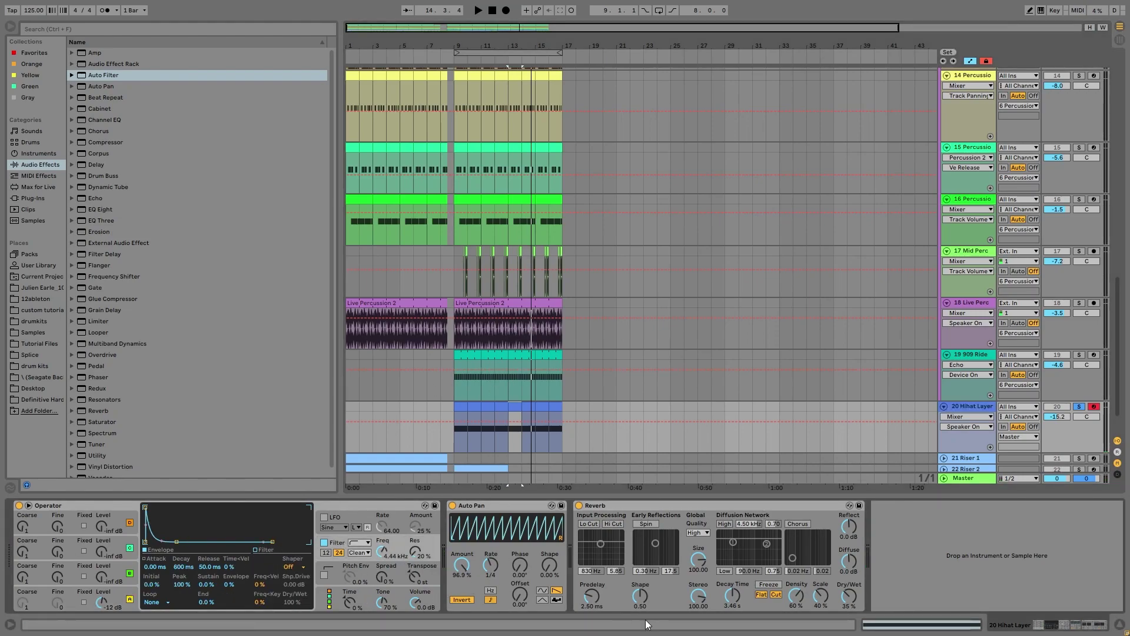
{"action": "key", "text": "space"}
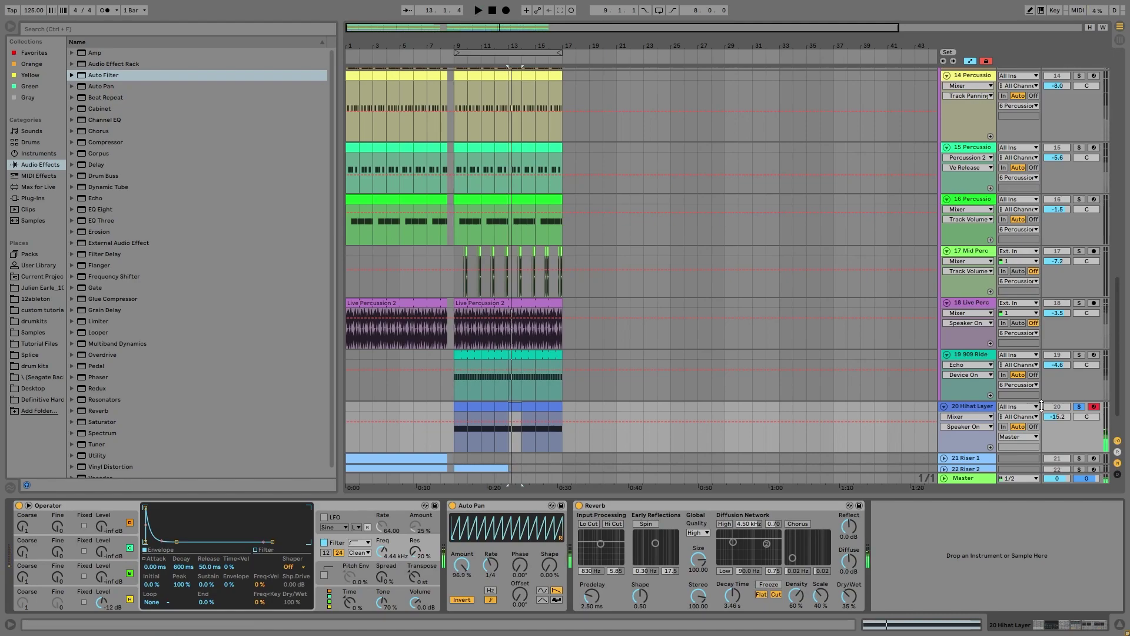
- Unsolo Hihat Layer and compare the full mix from bar 13 with the layer muted and active
{"action": "left_click", "coordinate": [1080, 406]}
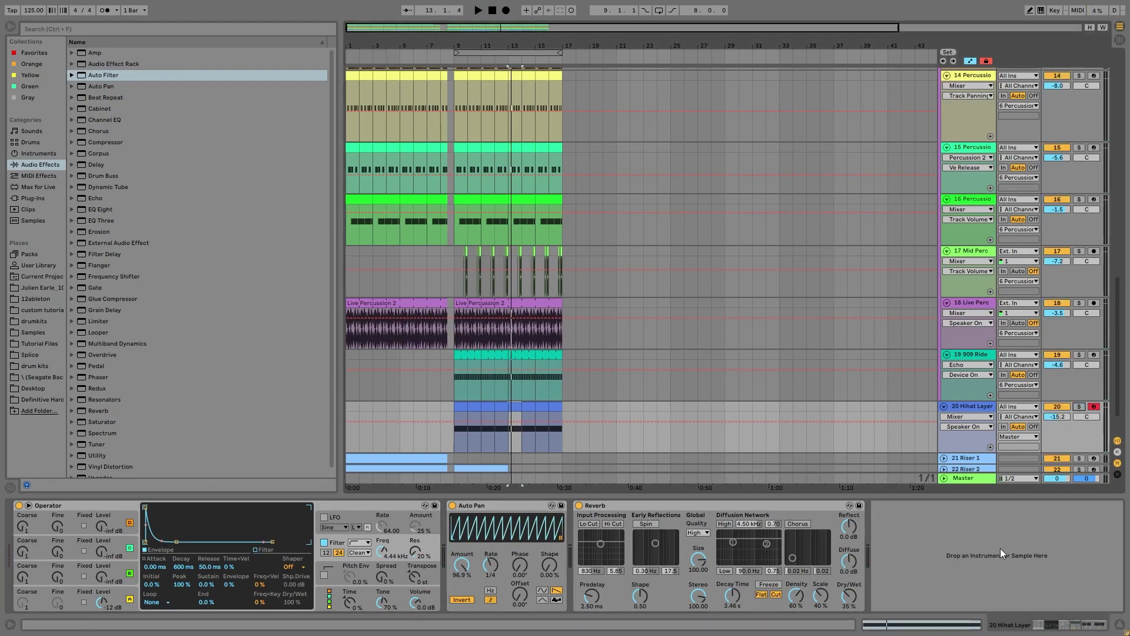
{"action": "left_click", "coordinate": [1059, 407]}
{"action": "key", "text": "space"}
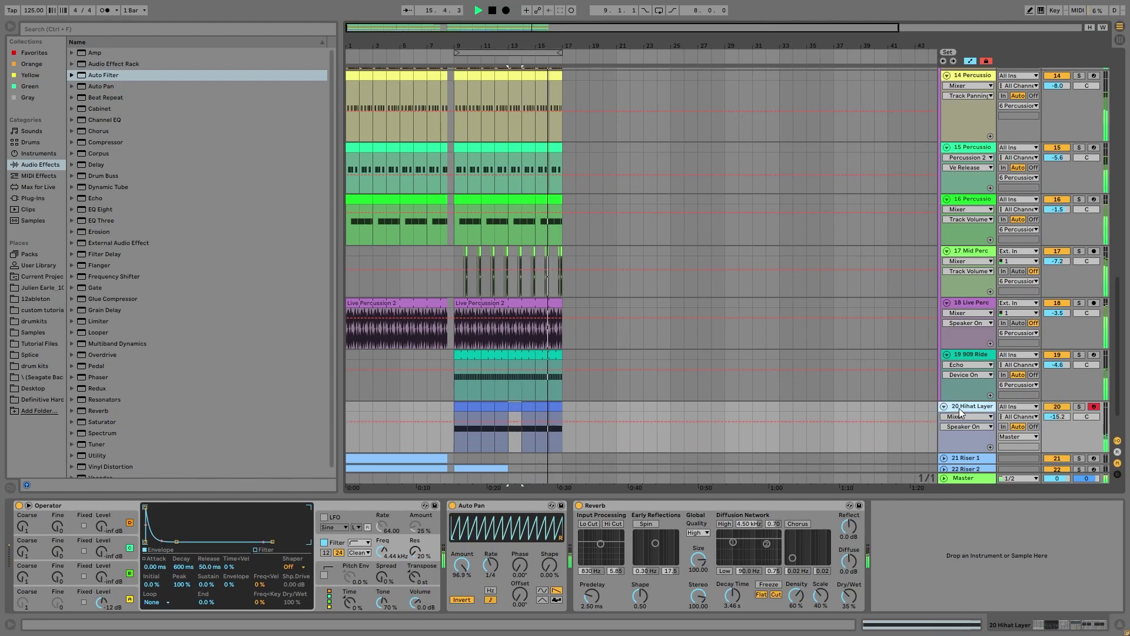
{"action": "left_click", "coordinate": [511, 405]}
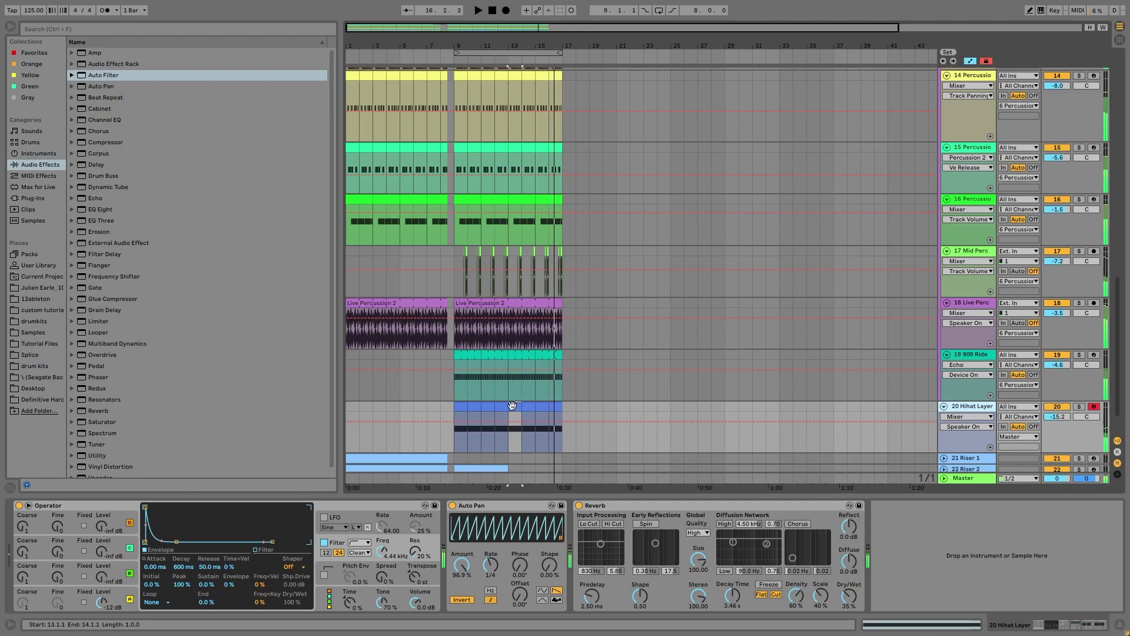
{"action": "left_click", "coordinate": [1058, 406]}
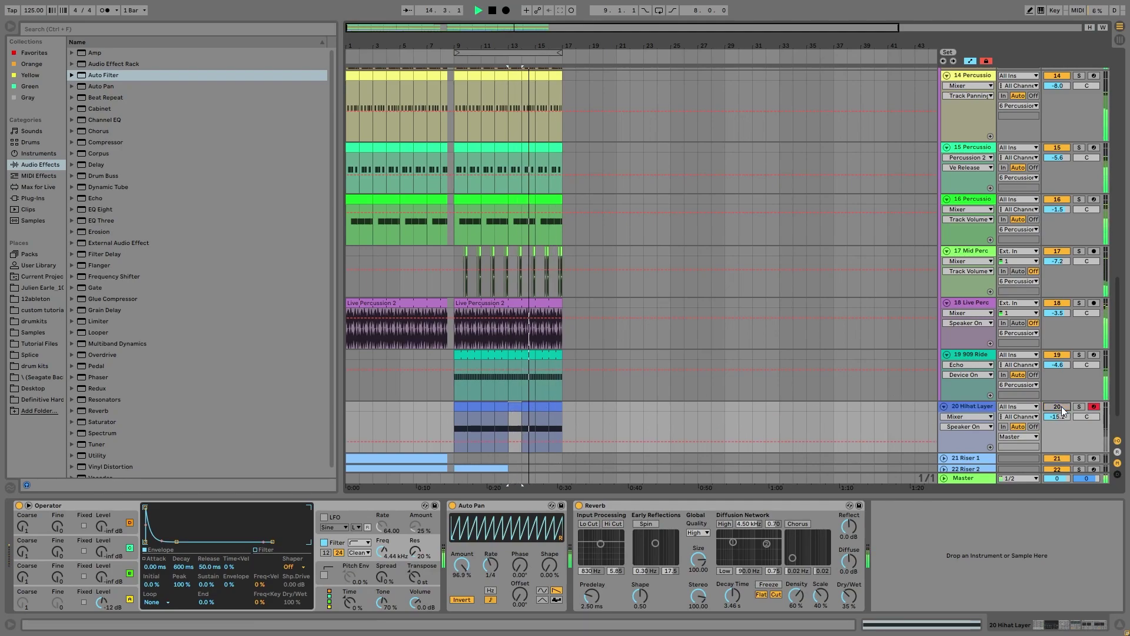
{"action": "left_click", "coordinate": [1061, 407]}
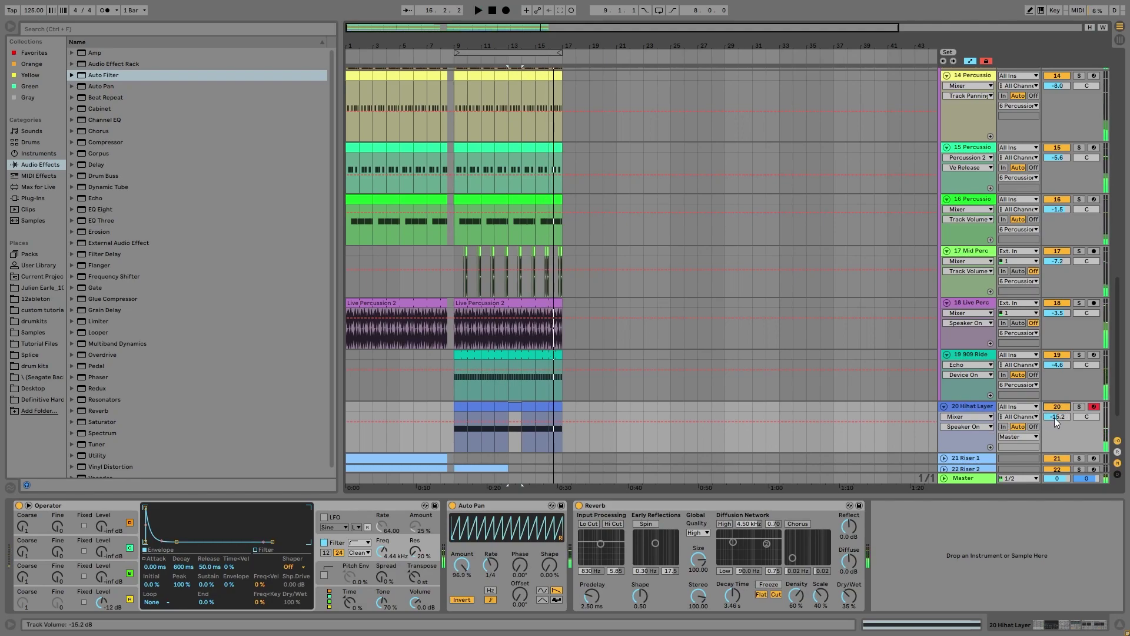
- Audition the soloed Percussion group from bar 13 with and without Hihat Layer, and clear the solos
{"action": "scroll", "coordinate": [1026, 216], "scroll_direction": "up", "scroll_amount": 10}
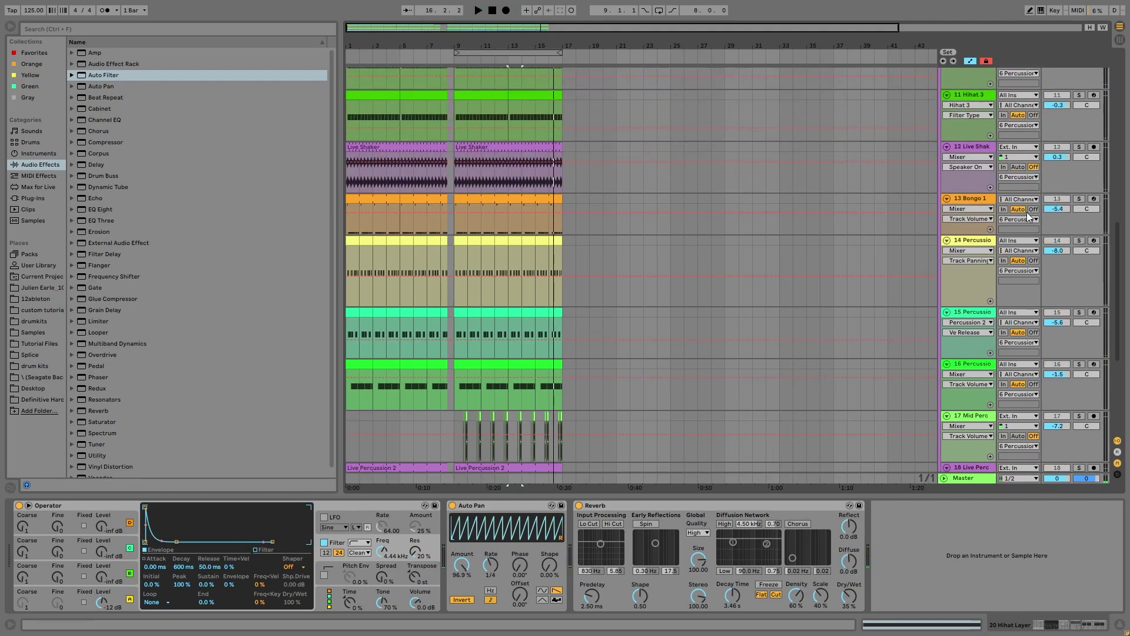
{"action": "scroll", "coordinate": [1026, 211], "scroll_direction": "up", "scroll_amount": 3}
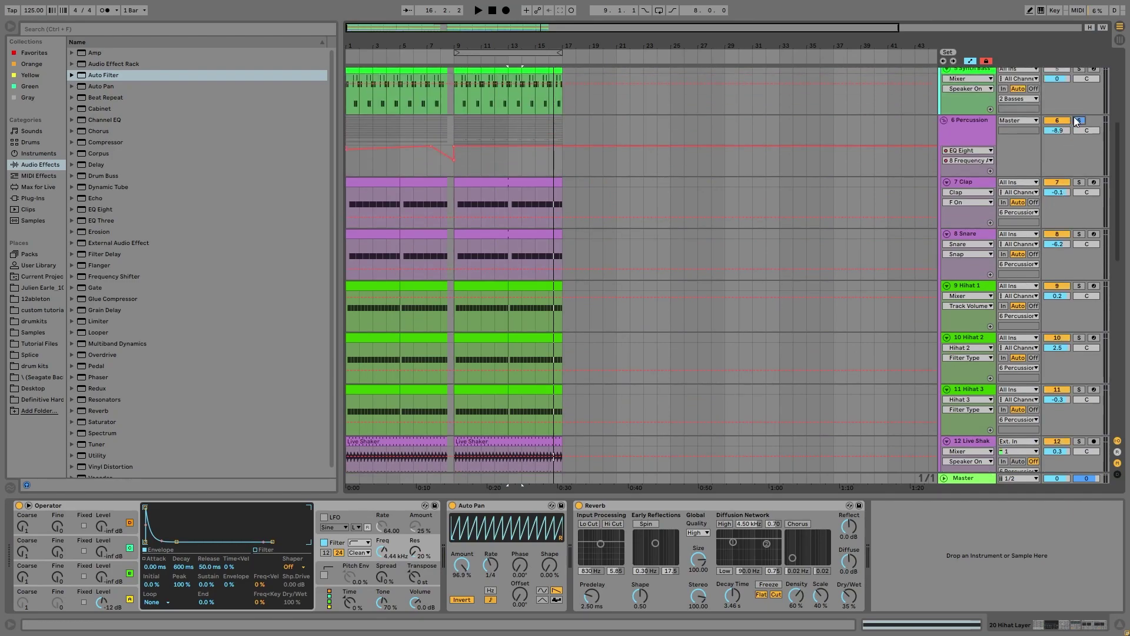
{"action": "key", "text": "space"}
{"action": "scroll", "coordinate": [1071, 150], "scroll_direction": "down", "scroll_amount": 15}
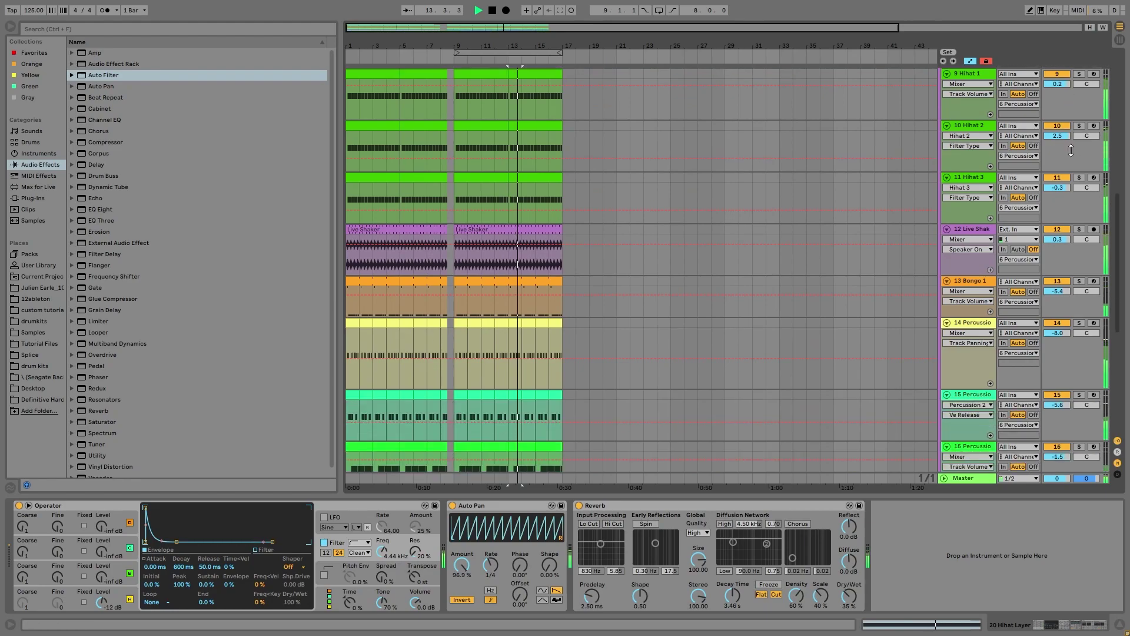
{"action": "scroll", "coordinate": [1022, 222], "scroll_direction": "down", "scroll_amount": 6}
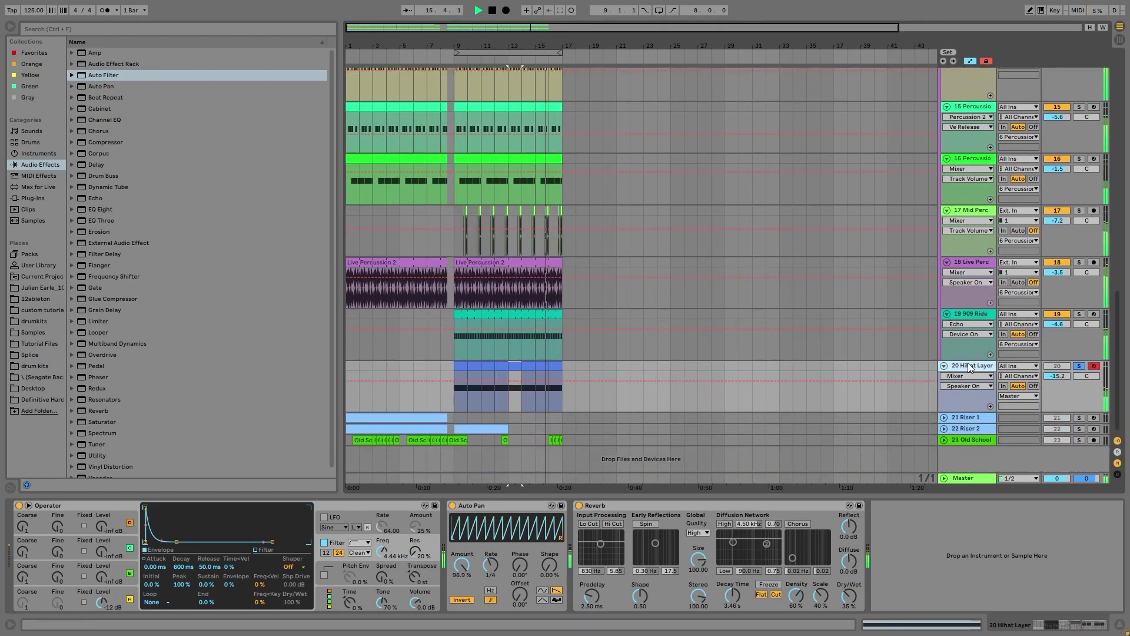
{"action": "left_click", "coordinate": [1081, 366]}
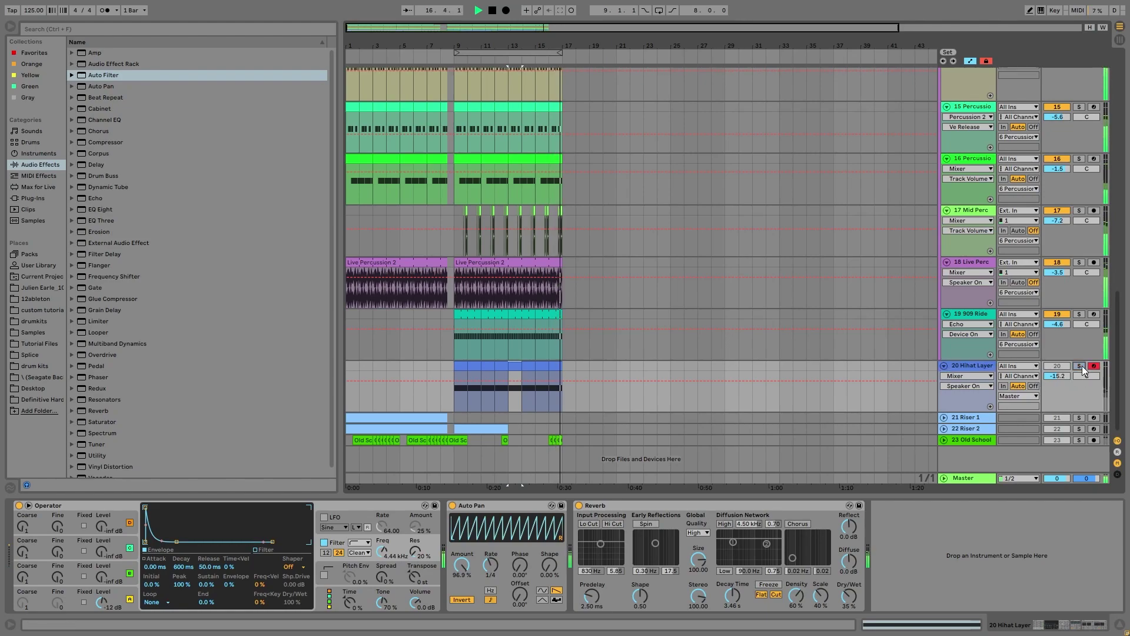
{"action": "left_click", "coordinate": [1079, 366]}
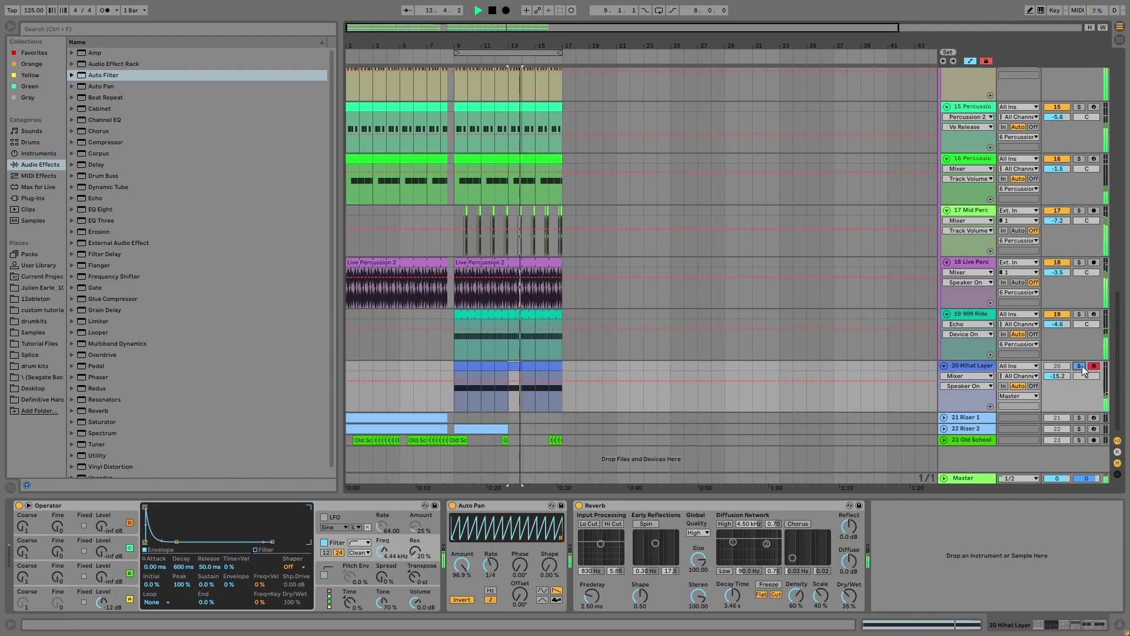
{"action": "key", "text": "space"}
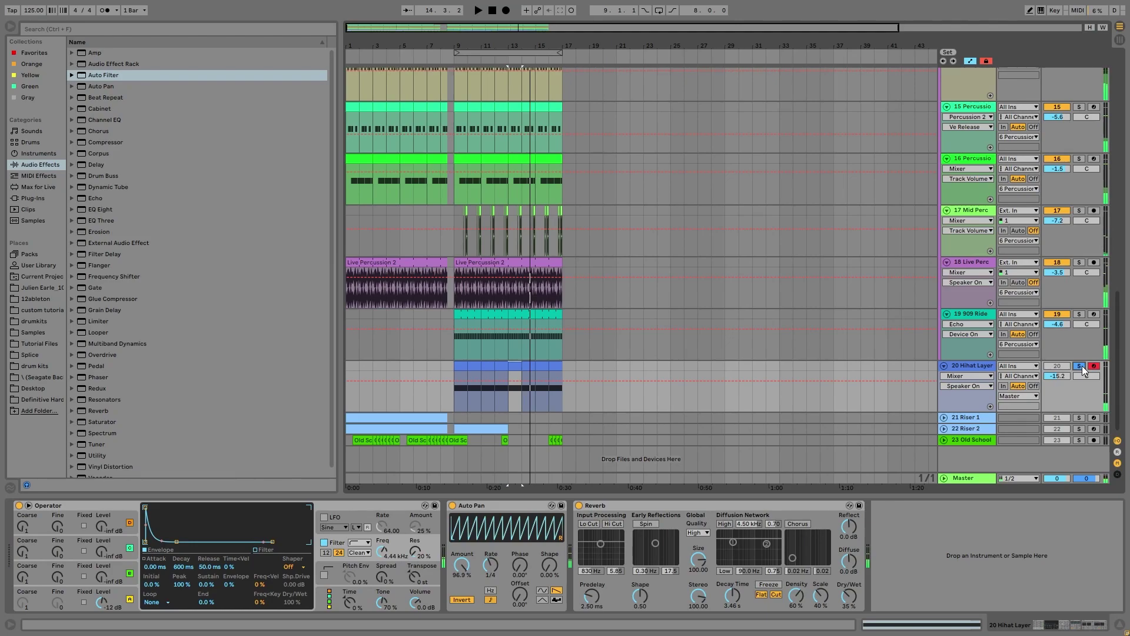
{"action": "left_click", "coordinate": [1082, 366]}
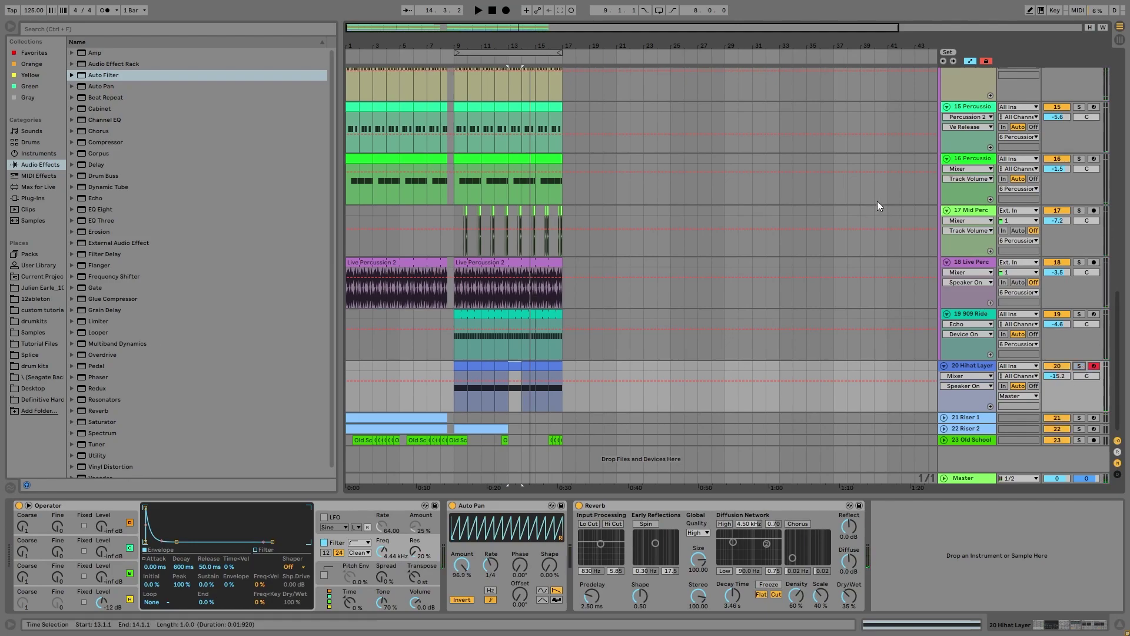
- Show the Percussion group's EQ Eight and look down through its tracks to the risers
{"action": "scroll", "coordinate": [906, 221], "scroll_direction": "up", "scroll_amount": 3}
{"action": "scroll", "coordinate": [921, 263], "scroll_direction": "up", "scroll_amount": 10}
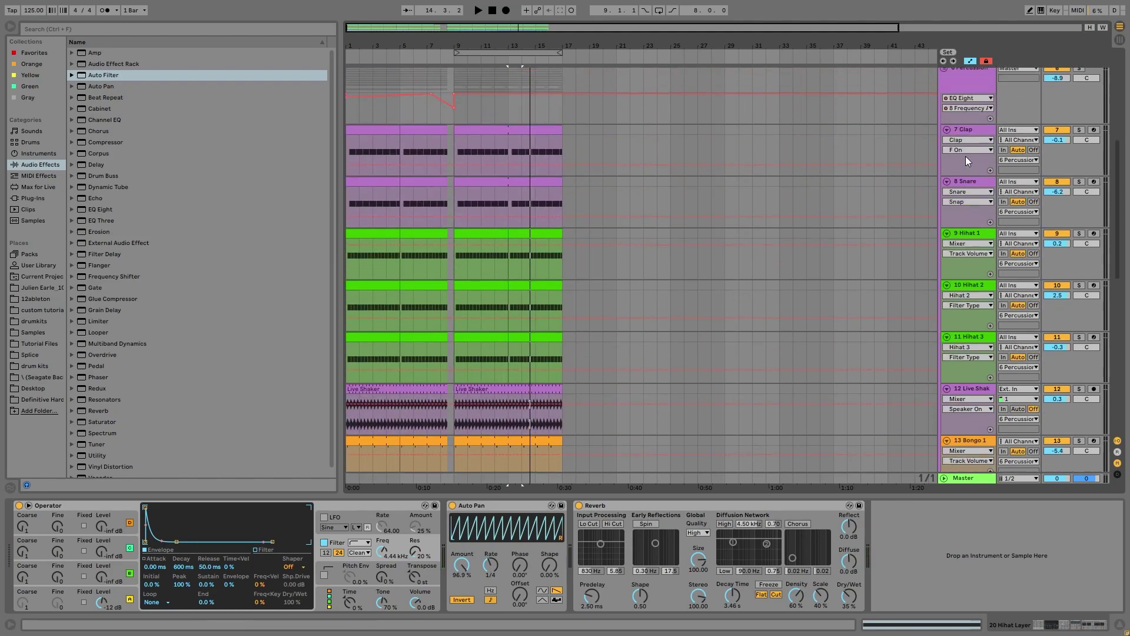
{"action": "left_click", "coordinate": [993, 86]}
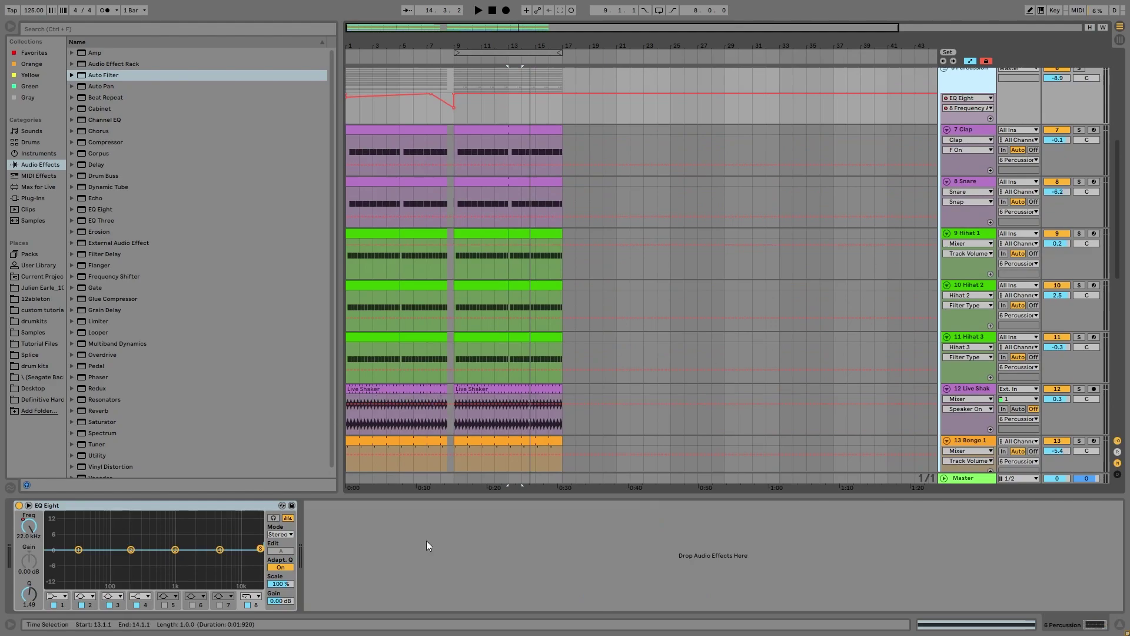
{"action": "scroll", "coordinate": [945, 394], "scroll_direction": "down", "scroll_amount": 6}
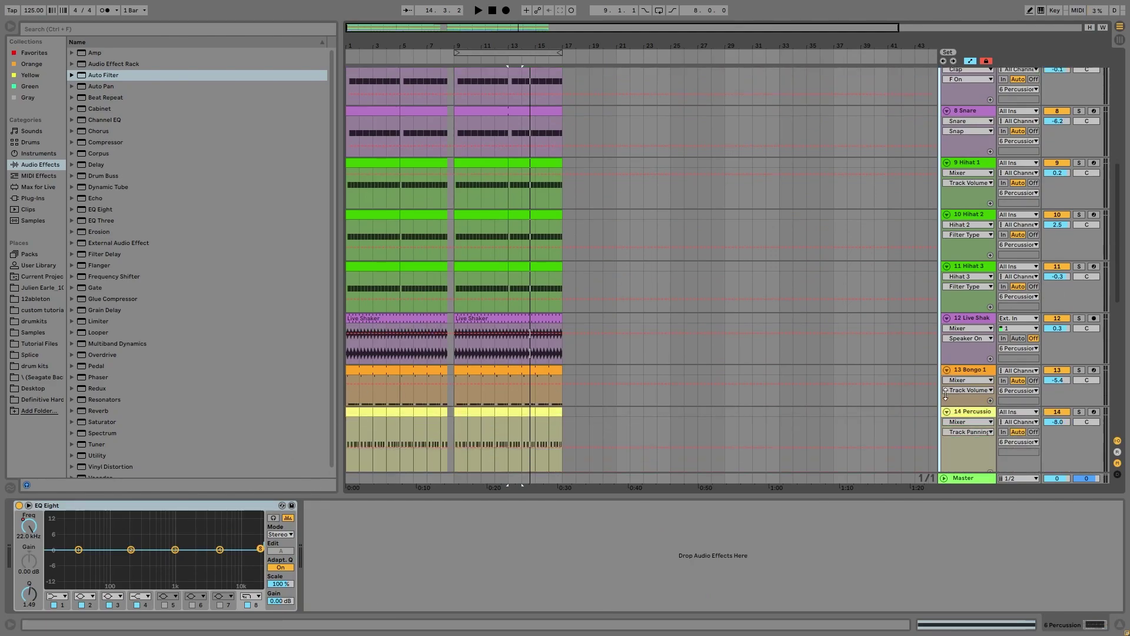
{"action": "scroll", "coordinate": [895, 441], "scroll_direction": "down", "scroll_amount": 2}
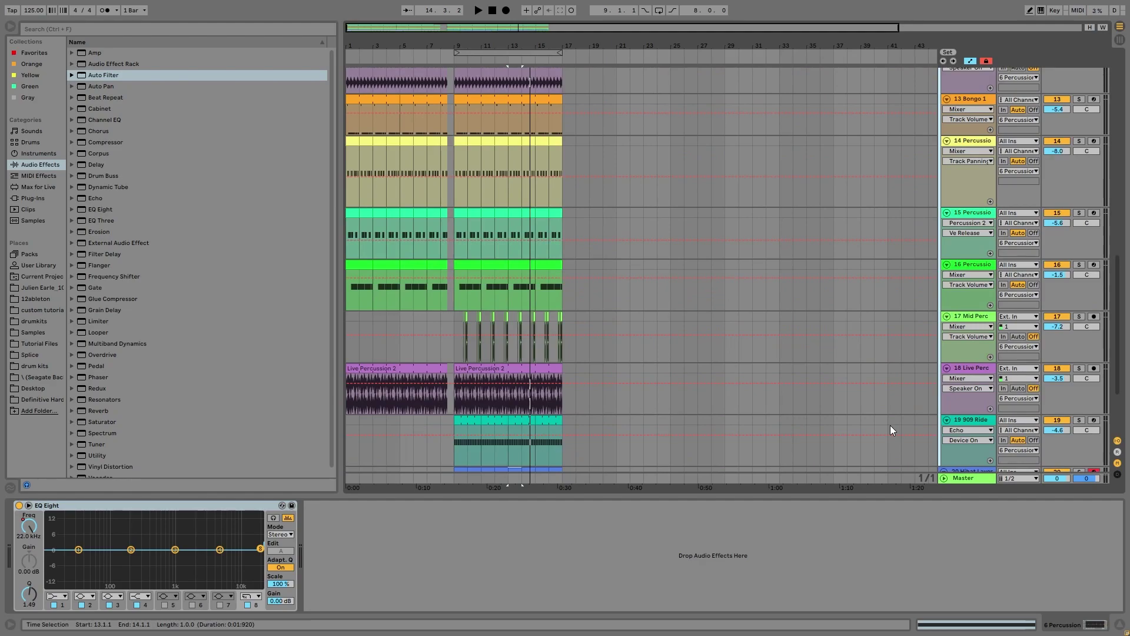
{"action": "scroll", "coordinate": [890, 425], "scroll_direction": "down", "scroll_amount": 3}
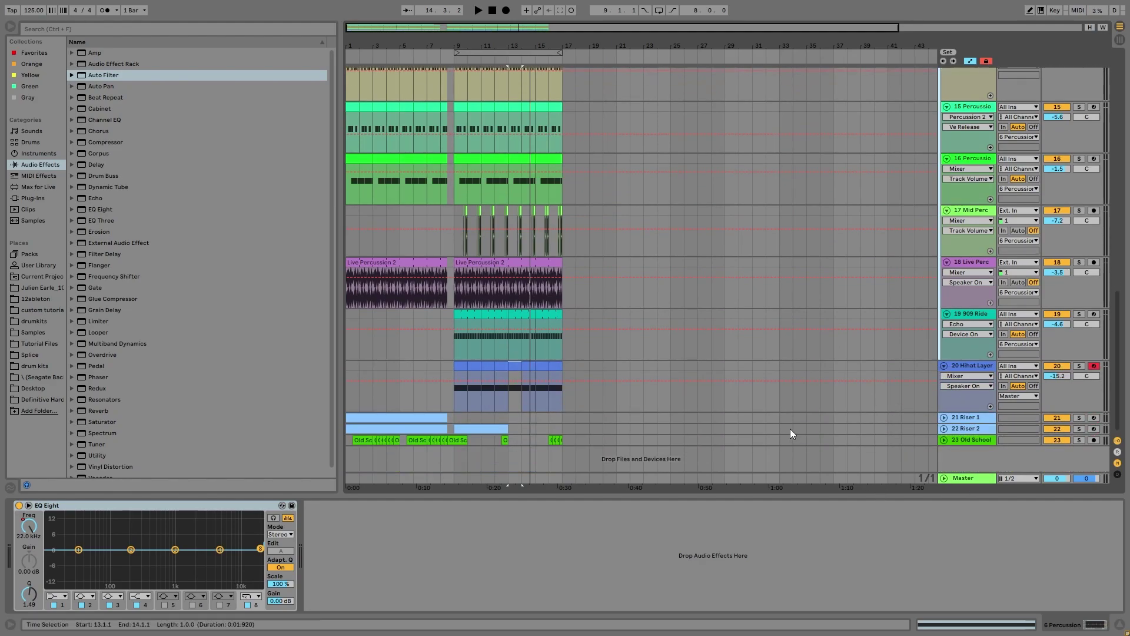
- Select the Riser 1 clip and audition the riser and Old School tracks soloed from bar 1
{"action": "left_click", "coordinate": [374, 417]}
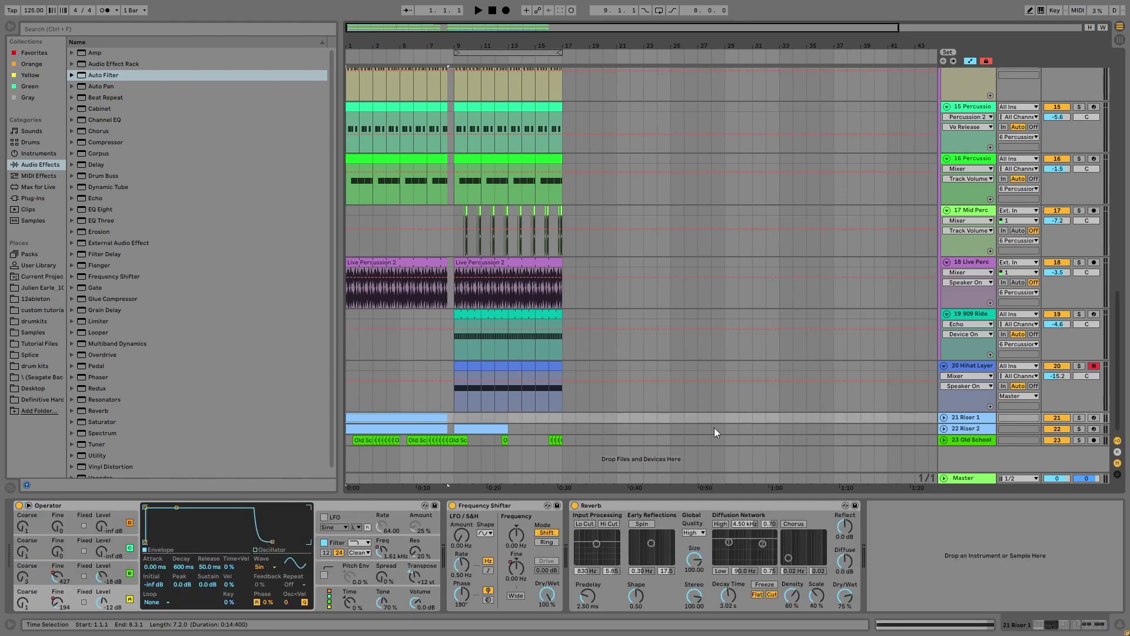
{"action": "key", "text": "space"}
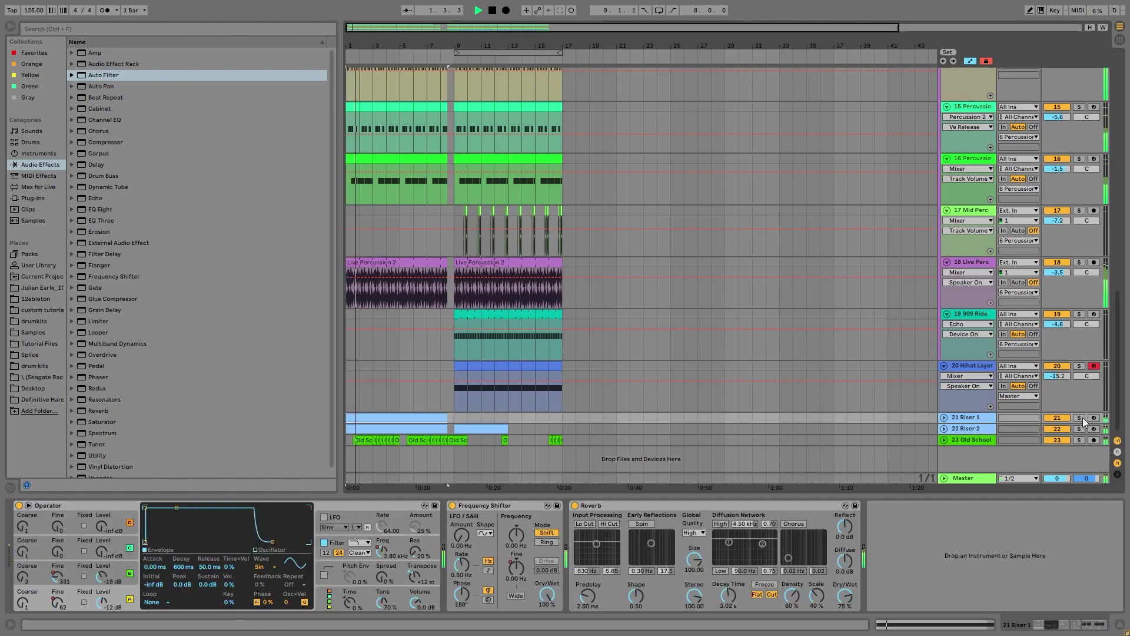
{"action": "left_click", "coordinate": [1082, 418]}
{"action": "left_click", "coordinate": [1080, 429], "text": "ctrl"}
{"action": "left_click", "coordinate": [1081, 440], "text": "ctrl"}
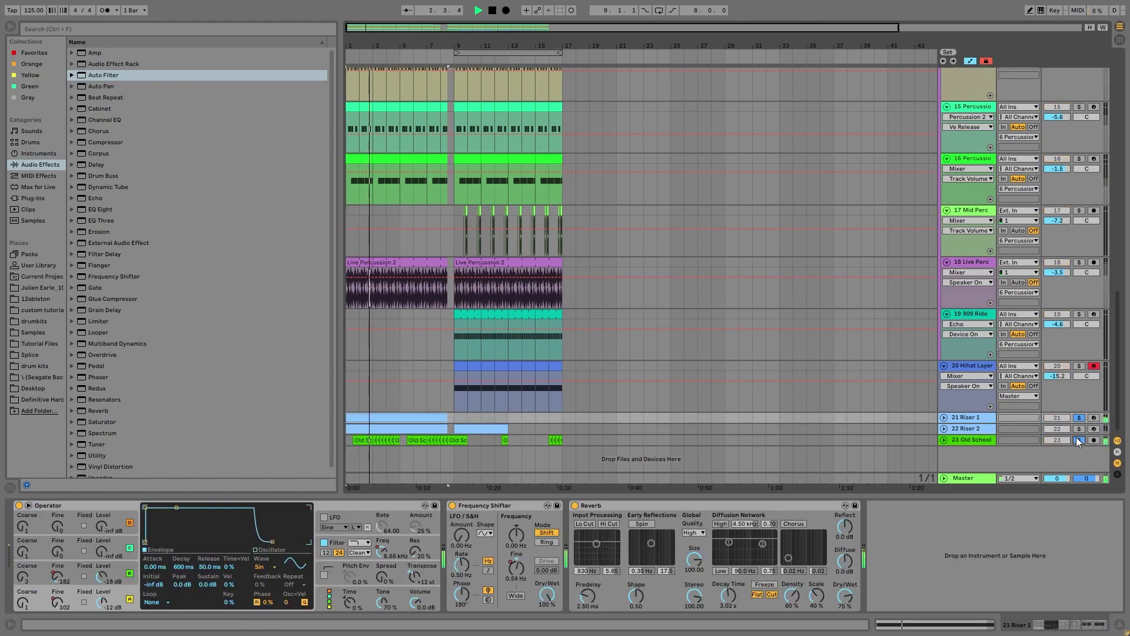
- Unfold the Riser 1 and Riser 2 tracks and show the device chain of Riser 1
{"action": "left_click", "coordinate": [944, 428]}
{"action": "left_click", "coordinate": [943, 417]}
{"action": "scroll", "coordinate": [788, 418], "scroll_direction": "down", "scroll_amount": 3}
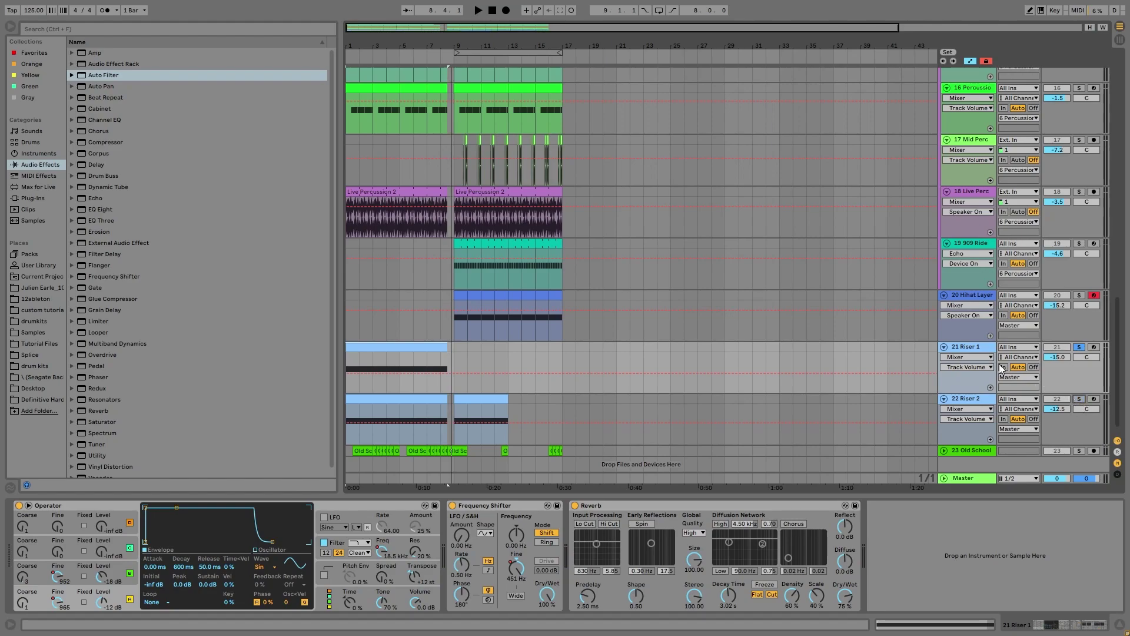
{"action": "left_click", "coordinate": [968, 347]}
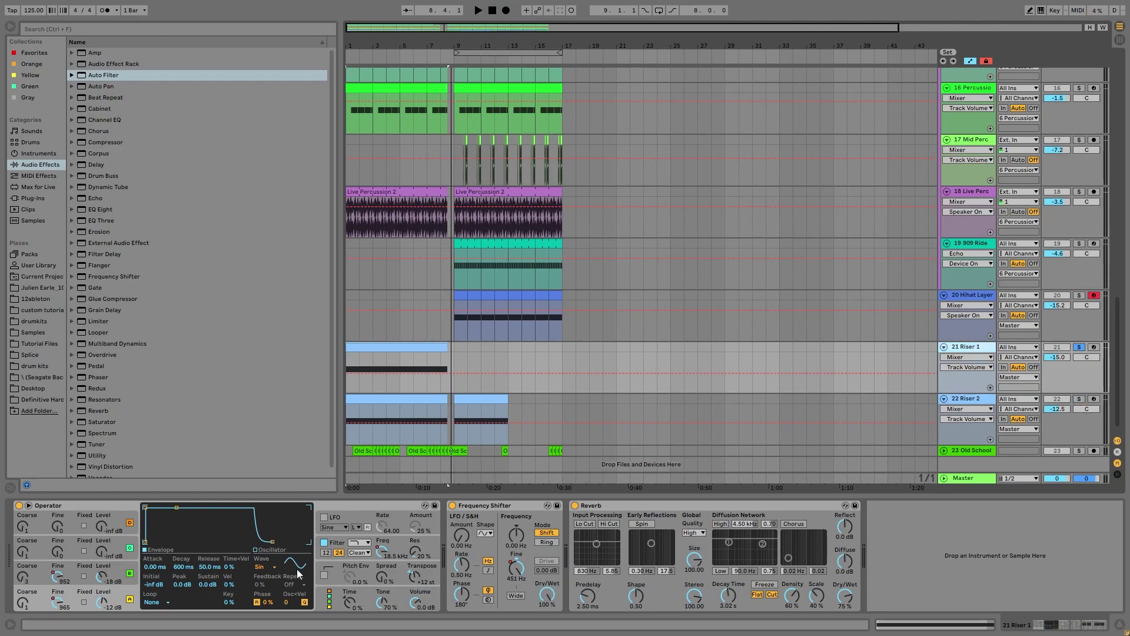
- Show Riser 1's Operator B Fine automation in a new lane and A Fine automation in the main lane
{"action": "right_click", "coordinate": [61, 571]}
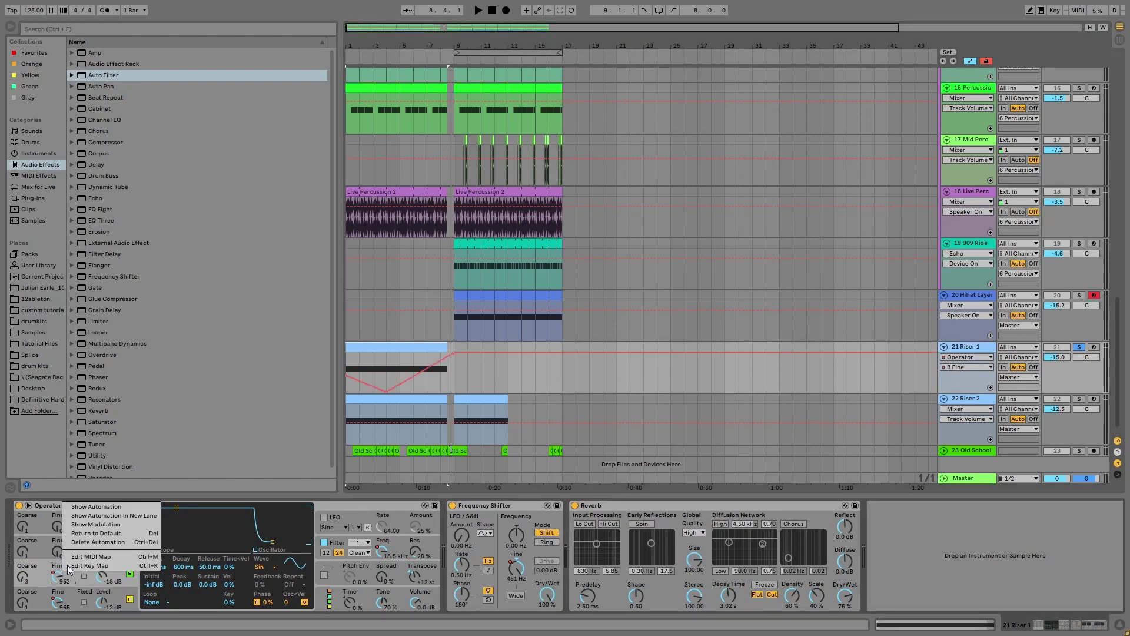
{"action": "left_click", "coordinate": [118, 517]}
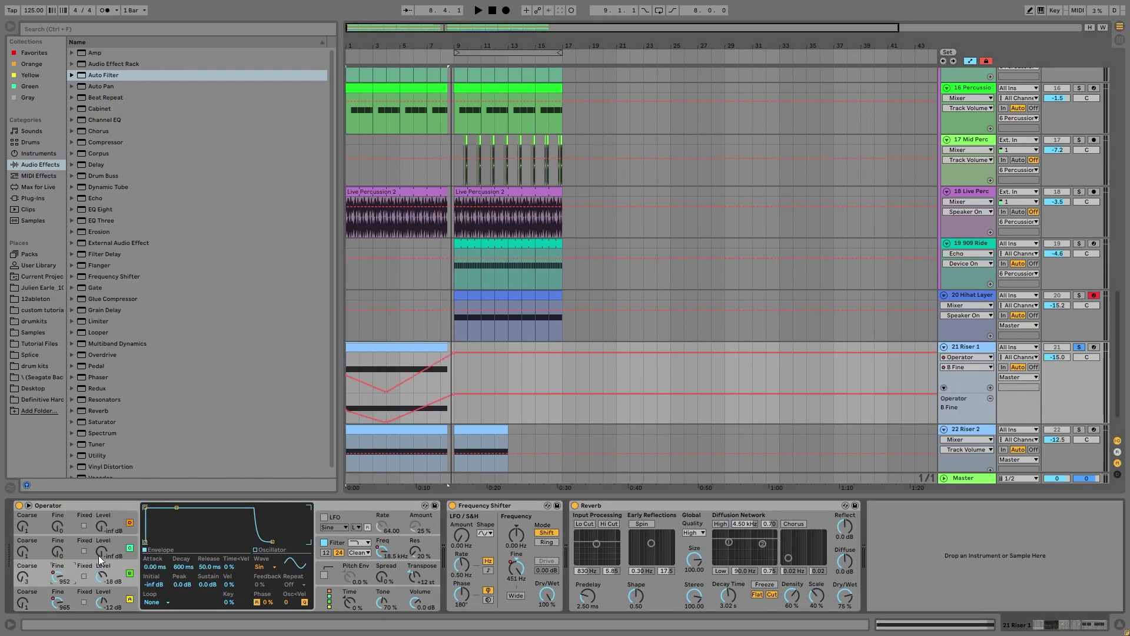
{"action": "left_click", "coordinate": [57, 602]}
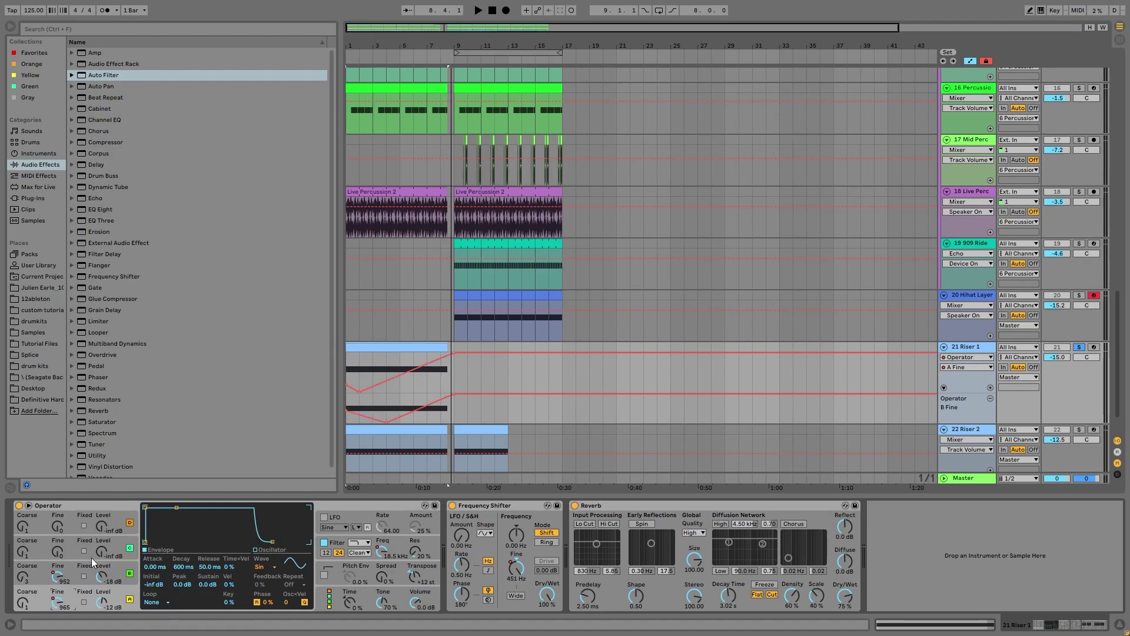
- Audition Riser 1 from bar 1, override Operator's Fine automation by hand, and re-enable the automation
{"action": "key", "text": "space"}
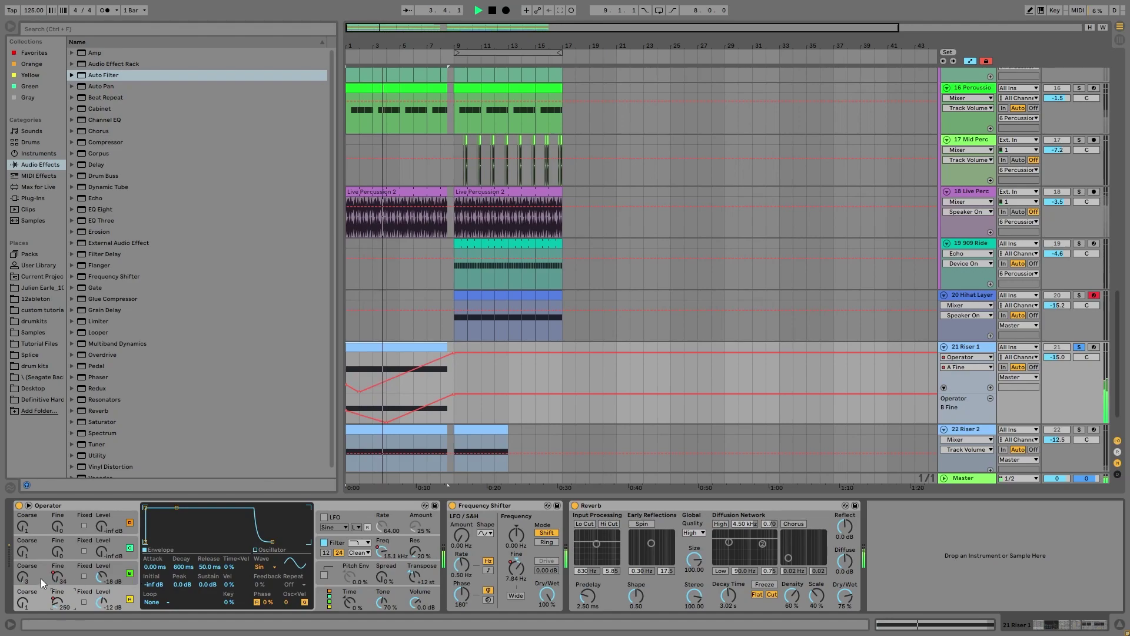
{"action": "left_click_drag", "start_coordinate": [59, 581], "coordinate": [61, 594]}
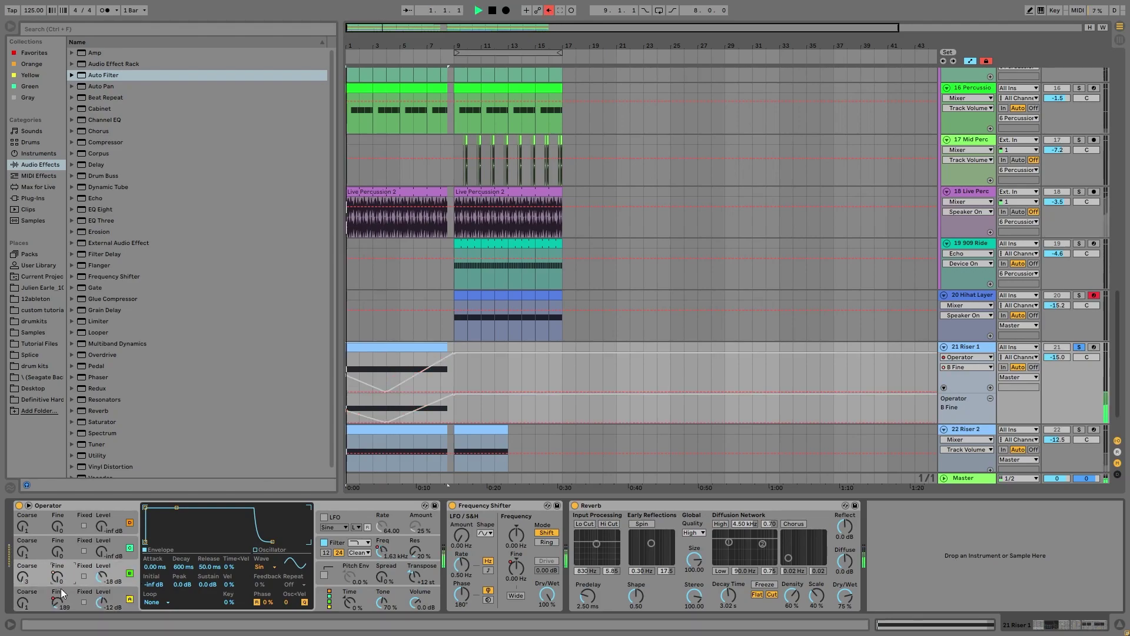
{"action": "left_click", "coordinate": [548, 11]}
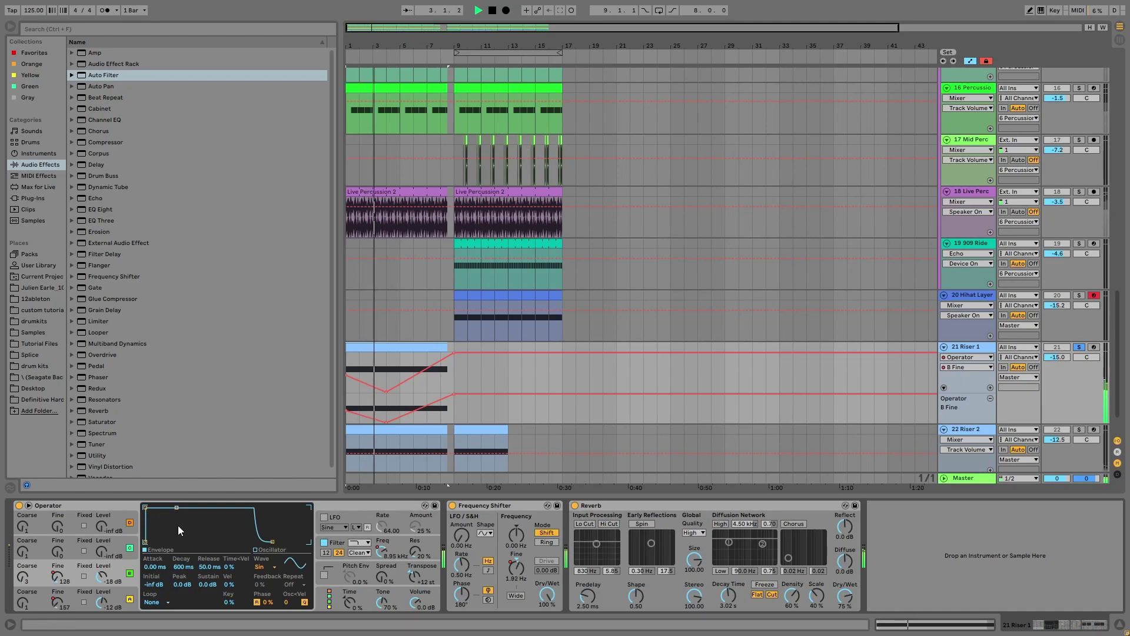
{"action": "key", "text": "space"}
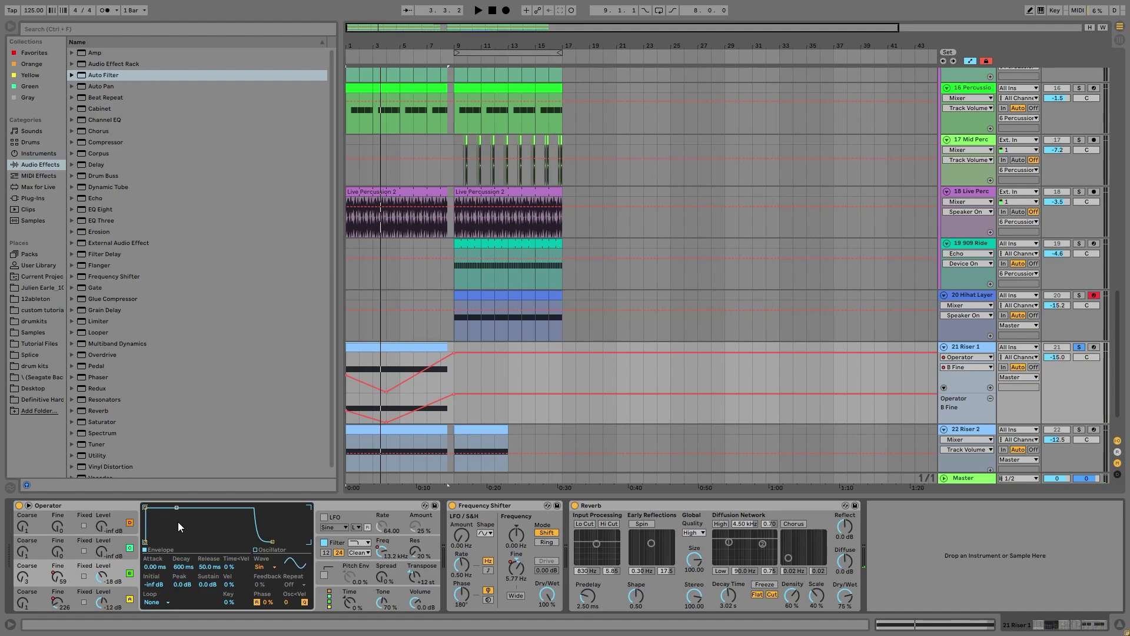
- Examine Riser 1's automation of Operator's filter frequency and the Frequency Shifter's Fine parameter
{"action": "left_click", "coordinate": [377, 556]}
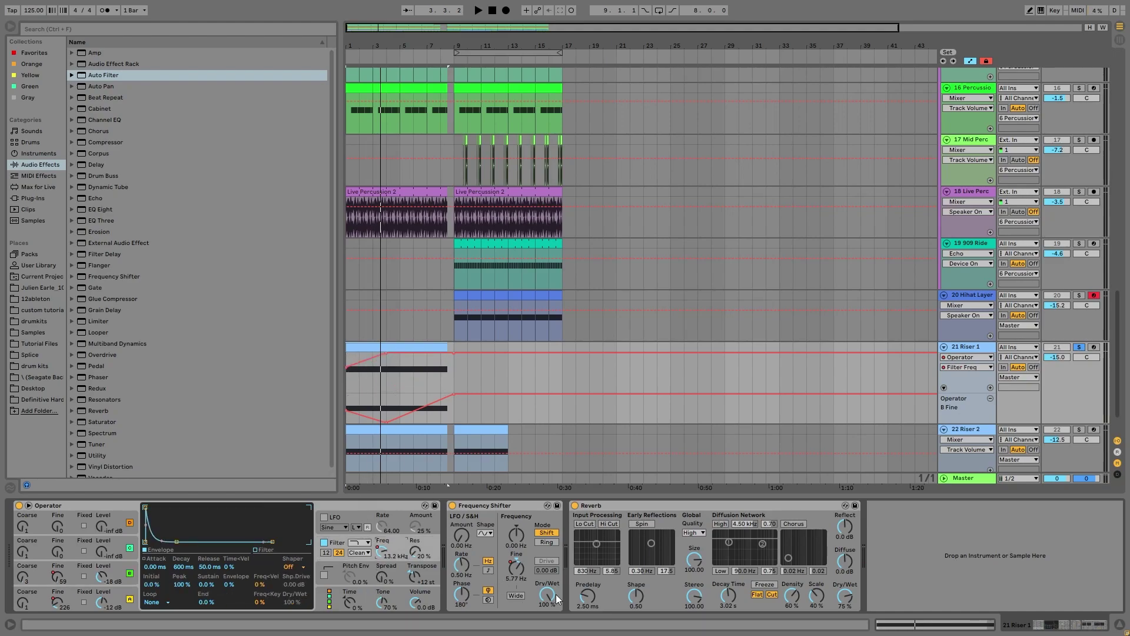
{"action": "left_click", "coordinate": [516, 567]}
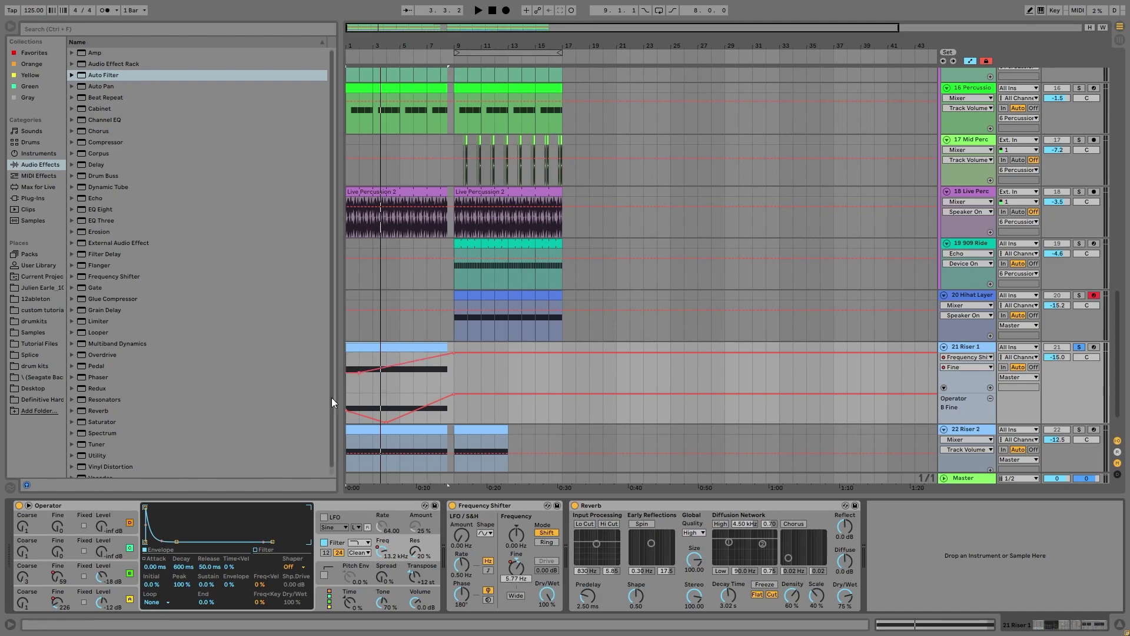
- Audition the soloed Riser 1 from bar 1 and again from bar 7
{"action": "key", "text": "space"}
{"action": "key", "text": "space"}
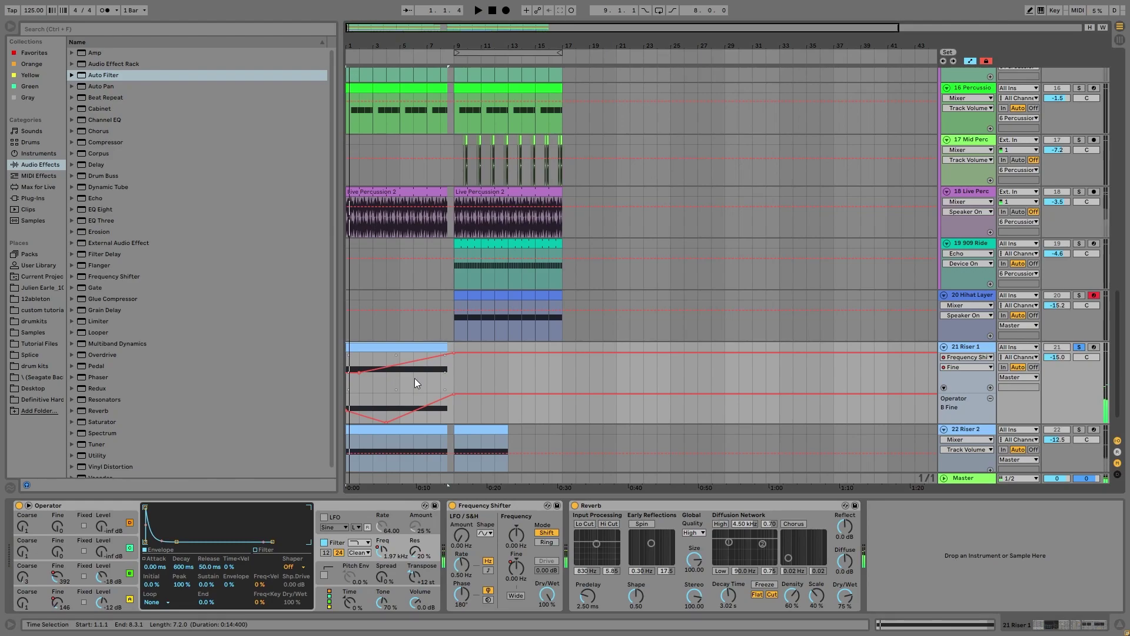
{"action": "left_click", "coordinate": [420, 375]}
{"action": "key", "text": "space"}
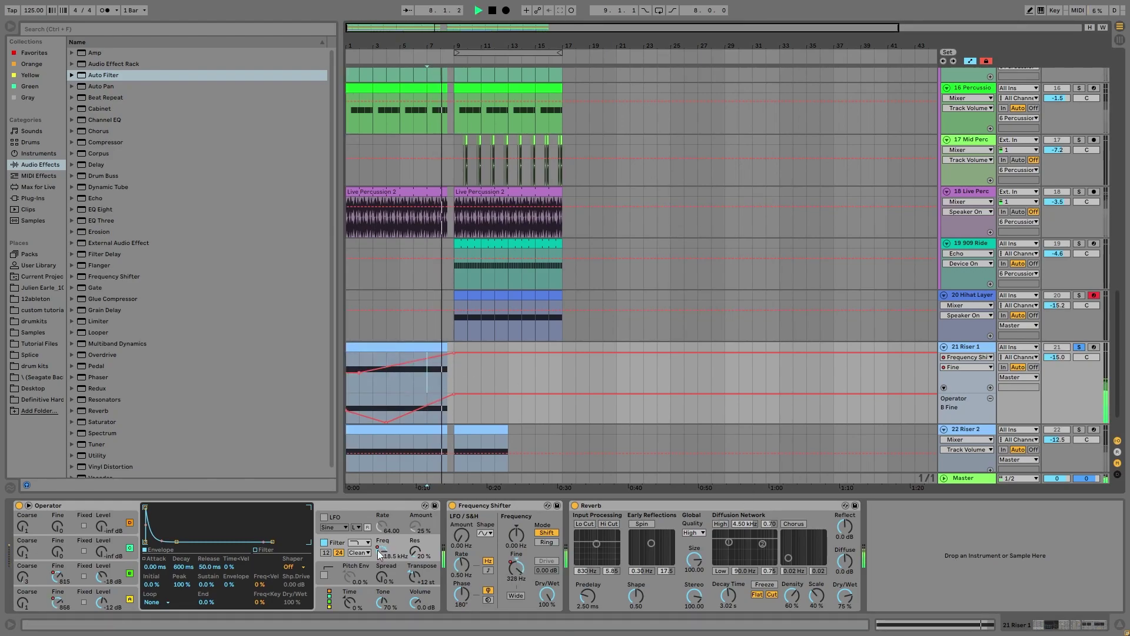
{"action": "key", "text": "space"}
{"action": "key", "text": "space"}
{"action": "key", "text": "space"}
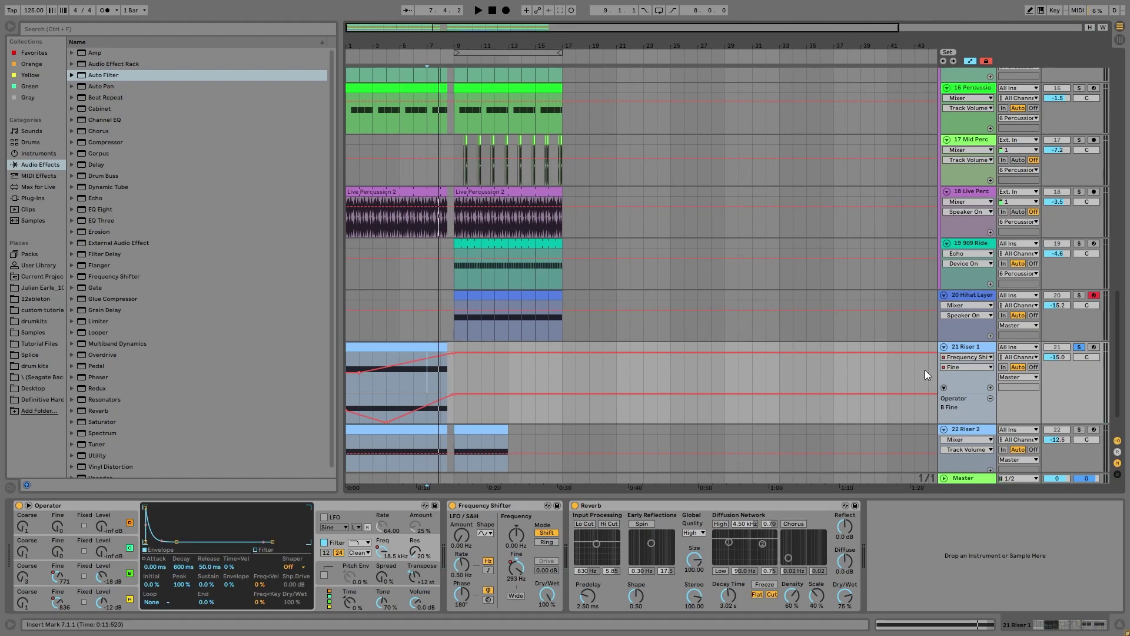
- Solo Riser 2 and show its Operator Filter Freq automation, followed by Auto Pan's Device On automation
{"action": "scroll", "coordinate": [955, 421], "scroll_direction": "down", "scroll_amount": 3}
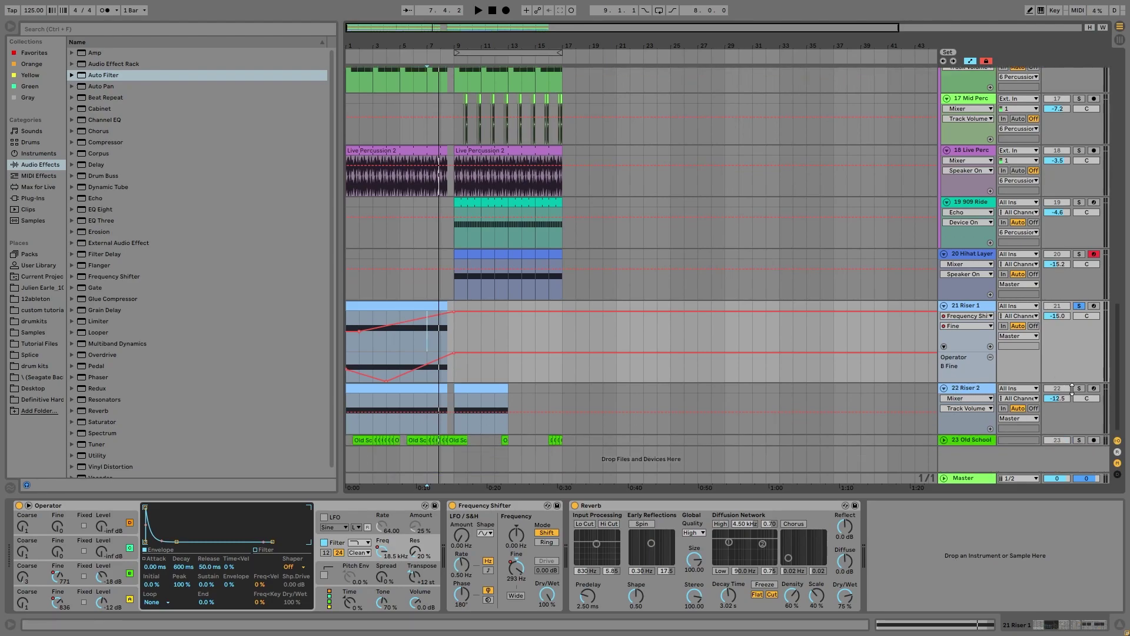
{"action": "left_click", "coordinate": [970, 391]}
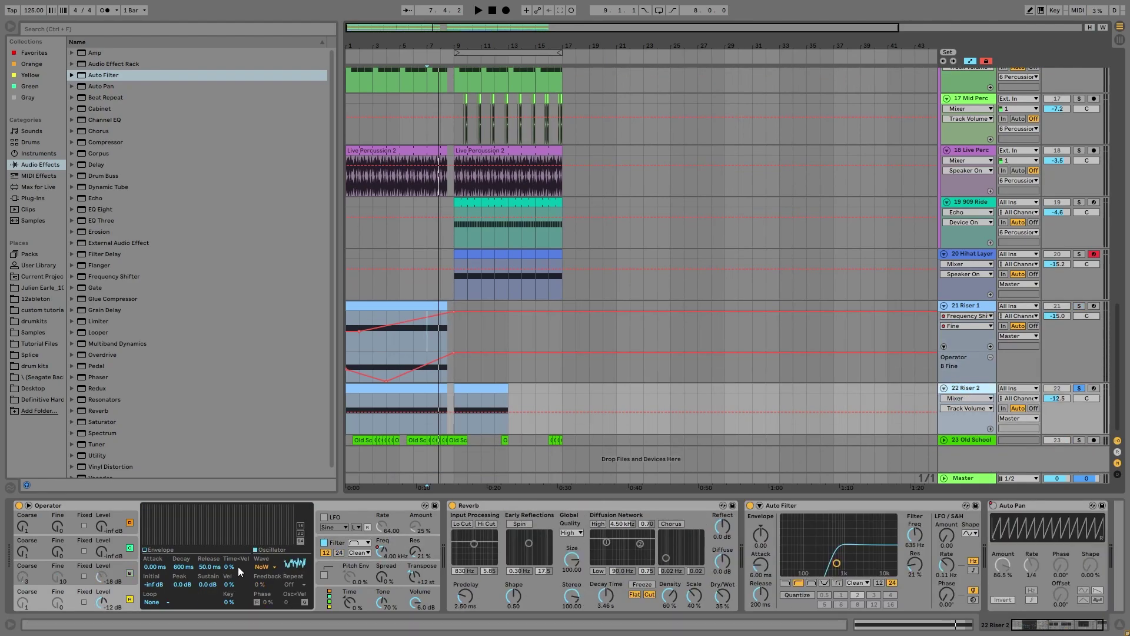
{"action": "left_click", "coordinate": [383, 547]}
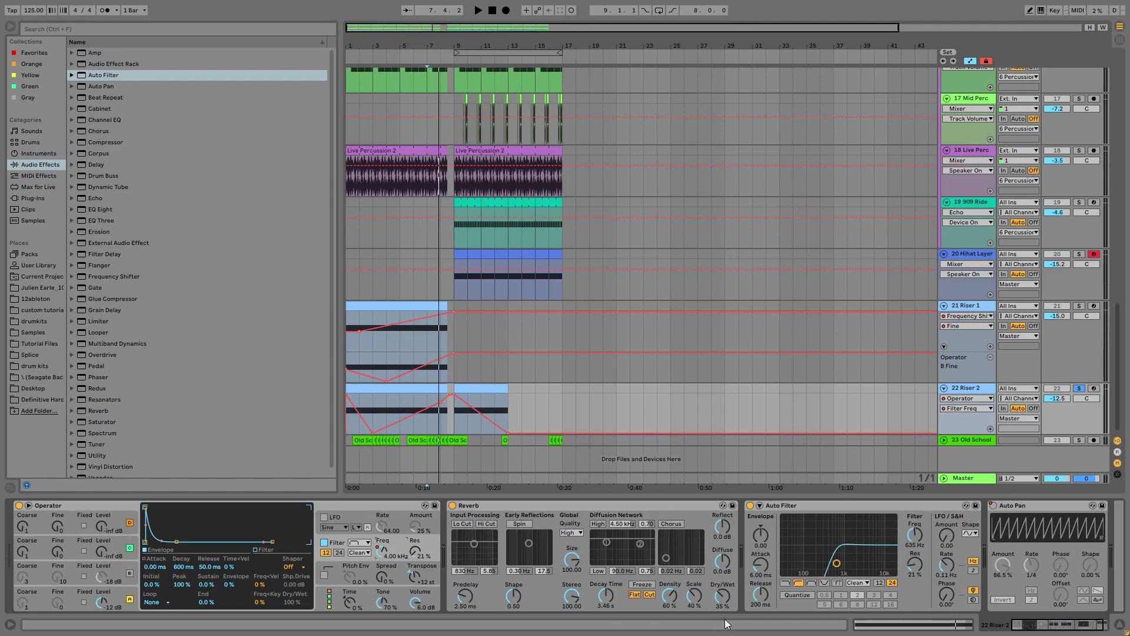
{"action": "right_click", "coordinate": [991, 507]}
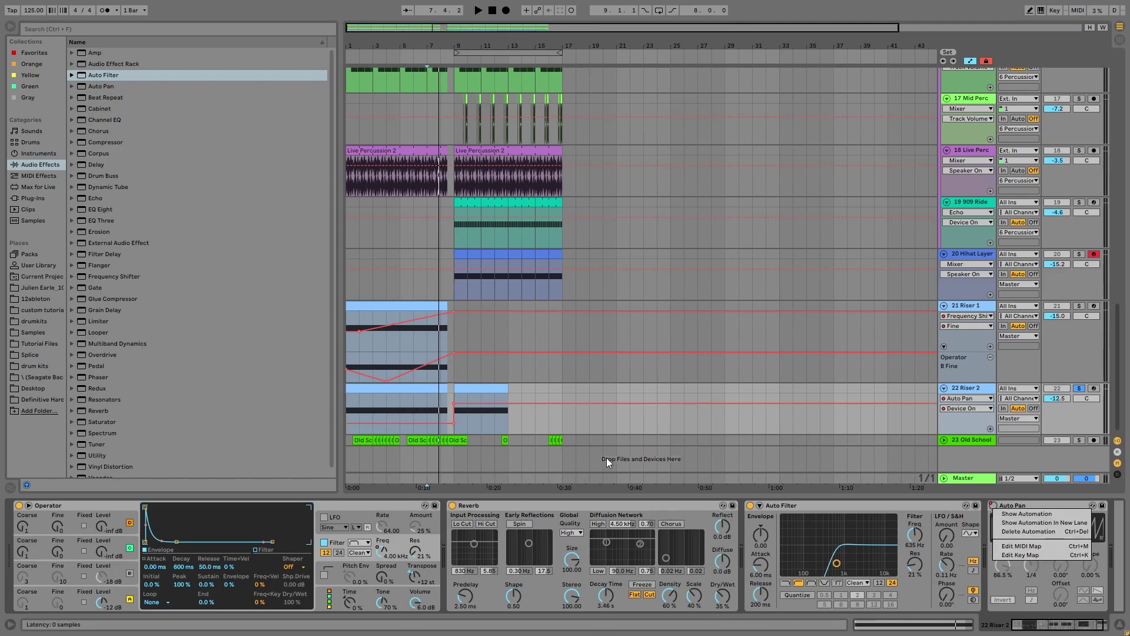
- Audition the full mix from the start of Riser 2's second clip at bar 9
{"action": "left_click", "coordinate": [465, 388]}
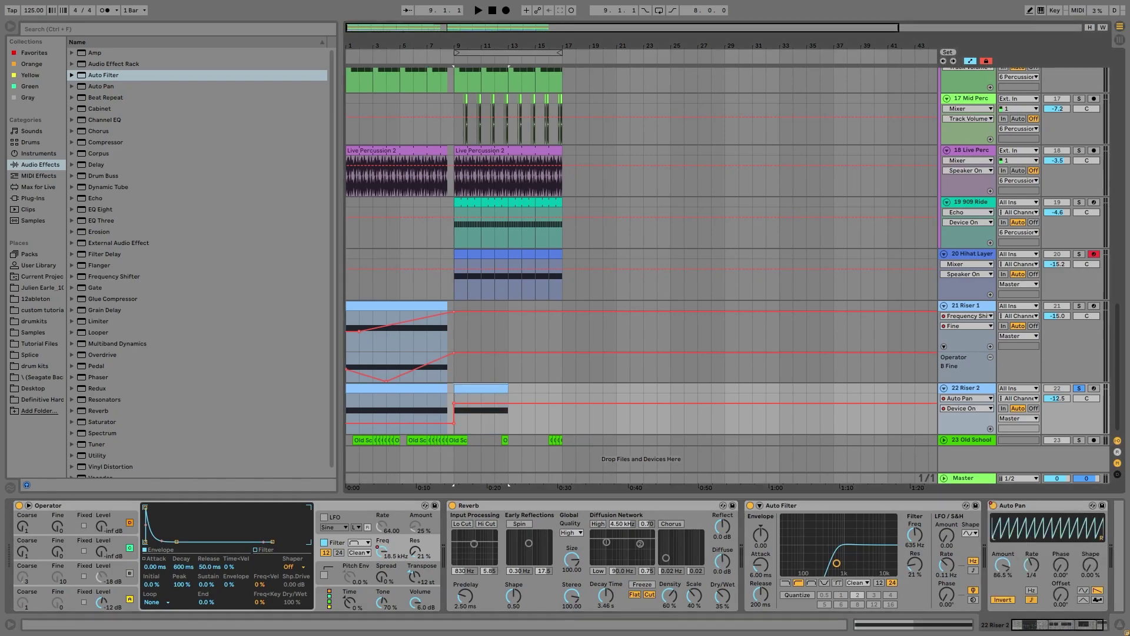
{"action": "key", "text": "space"}
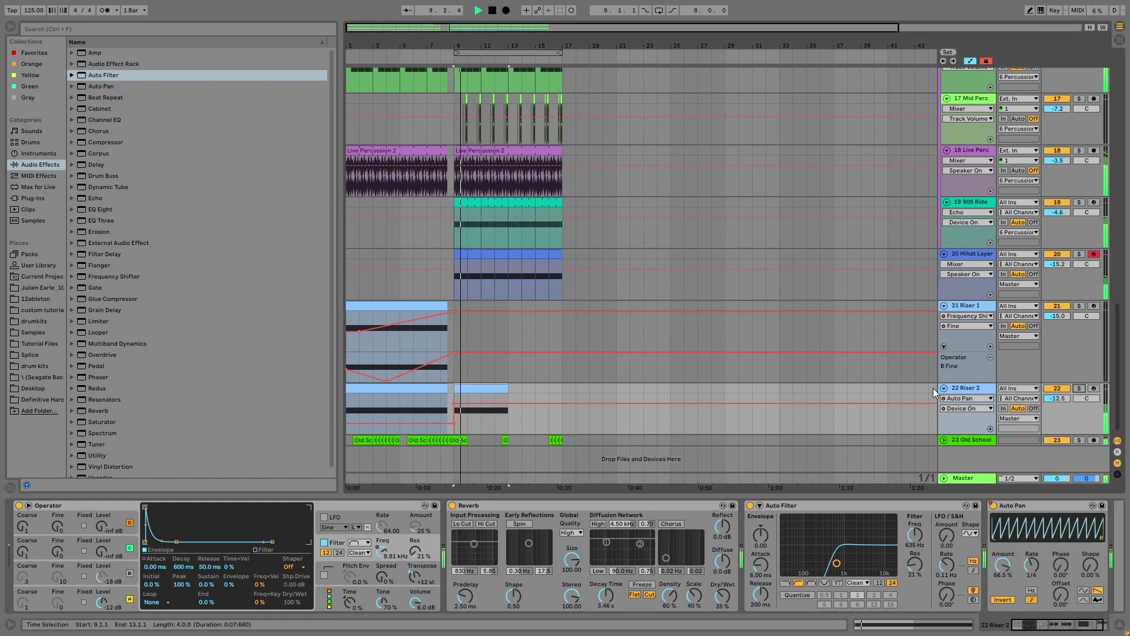
{"action": "key", "text": "space"}
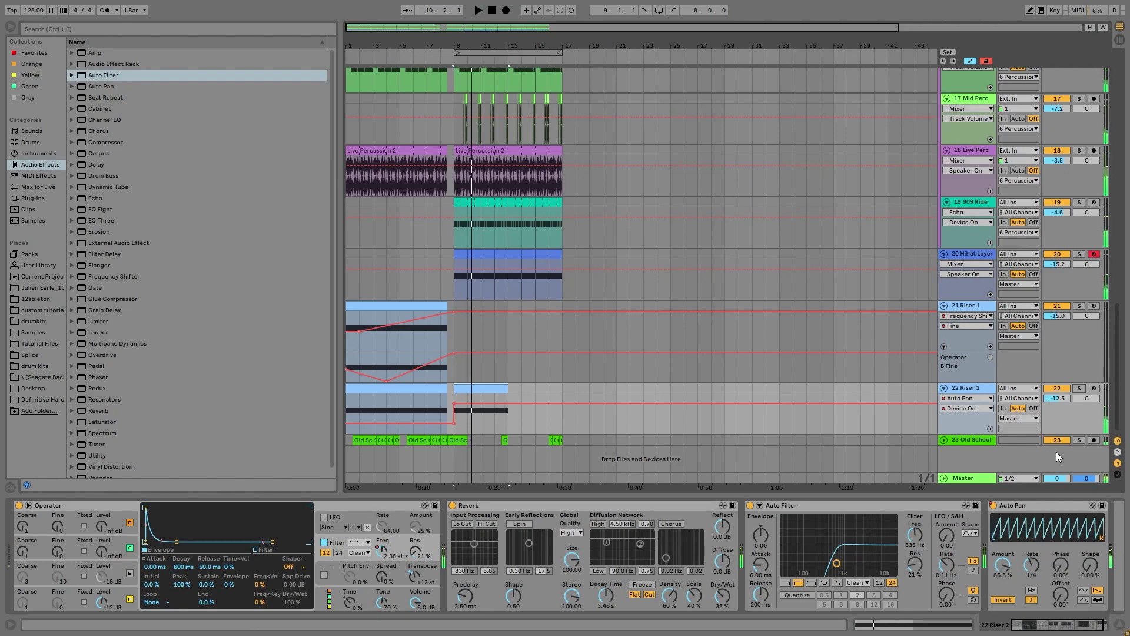
- Solo and unfold the Old School vocal track and audition it from its first clip at 1.3.1
{"action": "left_click", "coordinate": [1079, 440]}
{"action": "left_click", "coordinate": [943, 440]}
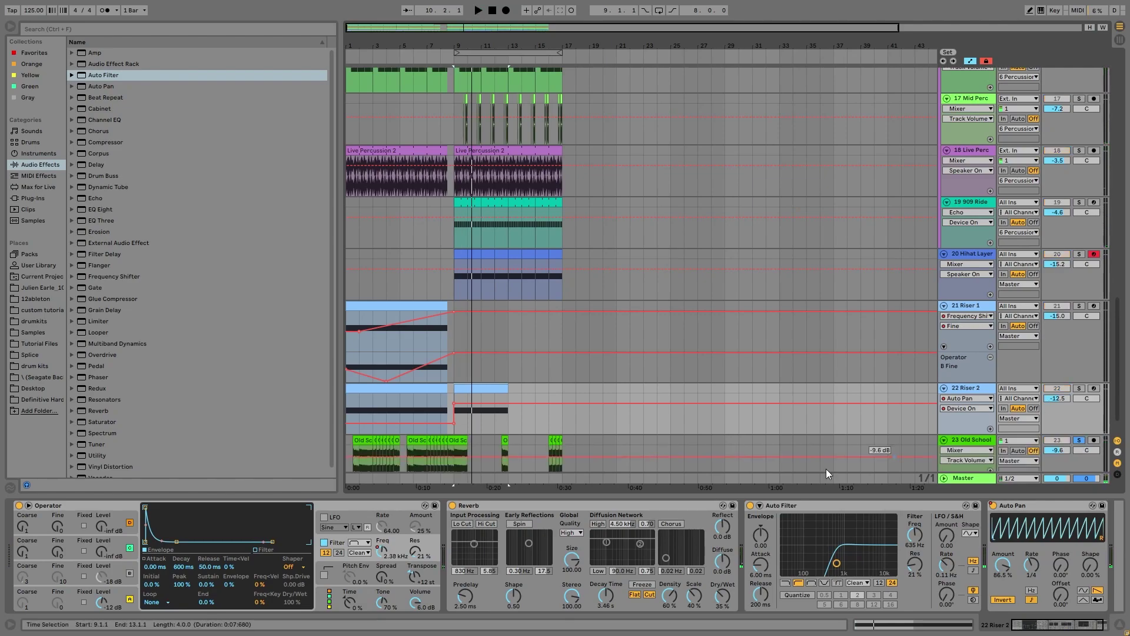
{"action": "left_click", "coordinate": [360, 438]}
{"action": "key", "text": "space"}
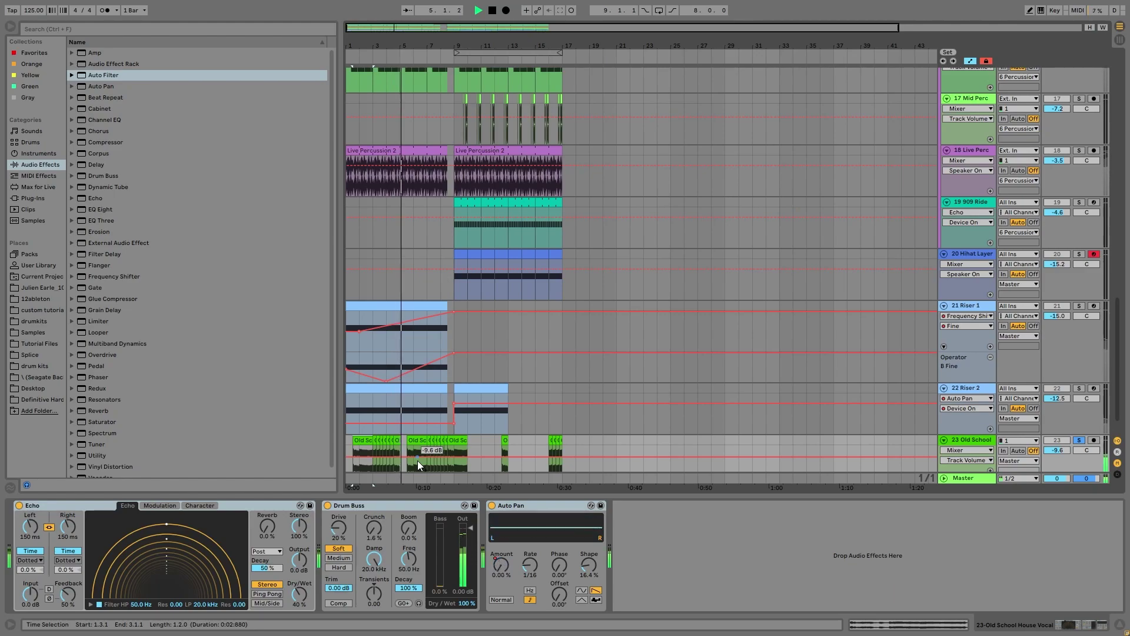
{"action": "key", "text": "space"}
{"action": "scroll", "coordinate": [555, 358], "scroll_direction": "down", "scroll_amount": 1}
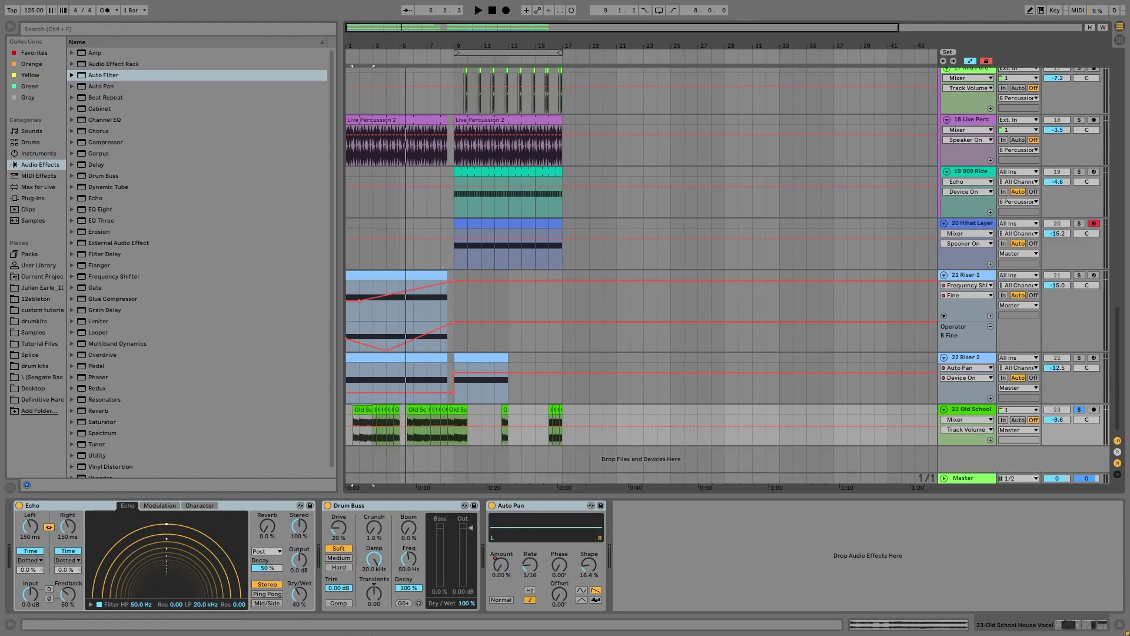
{"action": "key", "text": "space"}
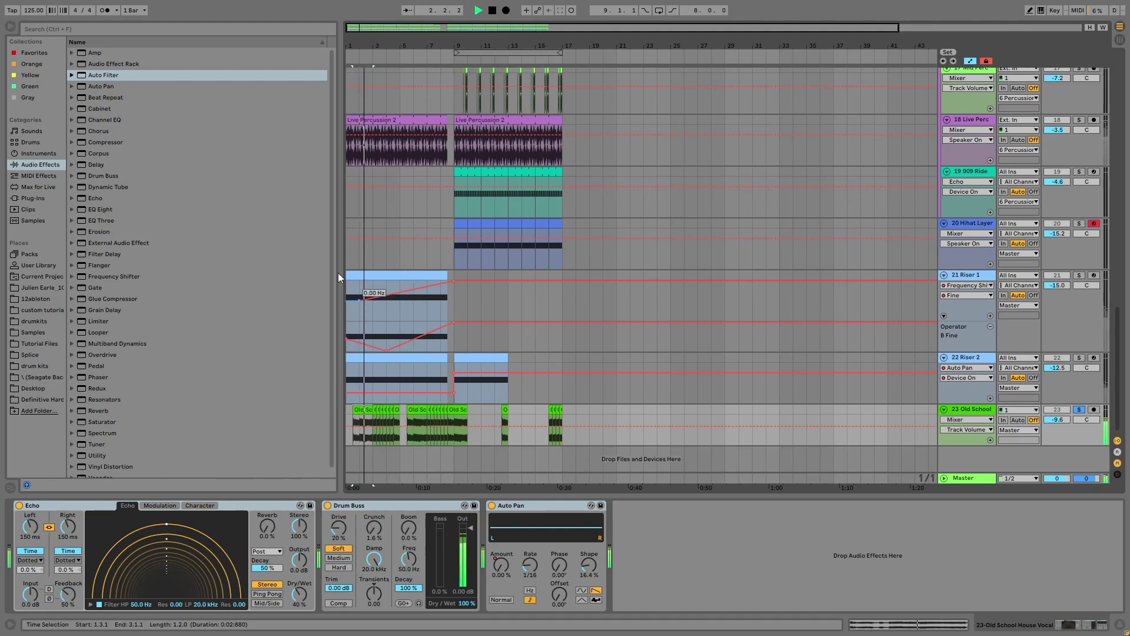
{"action": "key", "text": "space"}
- Unsolo the Old School vocal track and audition its opening clips within the full mix from bar 1
{"action": "left_click_drag", "start_coordinate": [358, 42], "coordinate": [338, 369]}
{"action": "left_click", "coordinate": [351, 408]}
{"action": "key", "text": "space"}
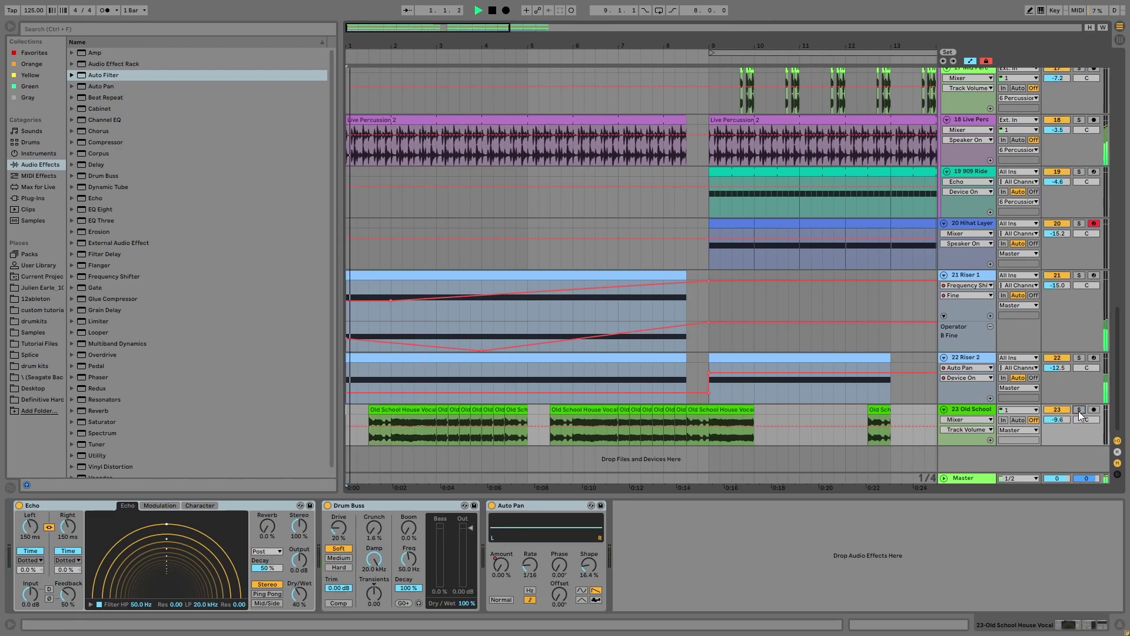
{"action": "key", "text": "space"}
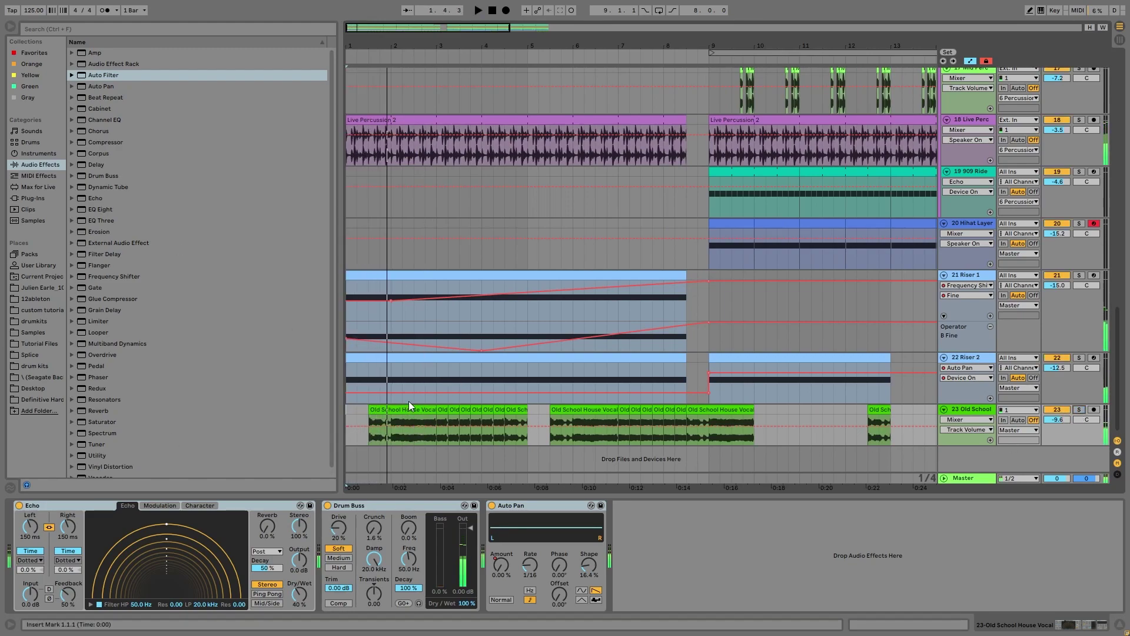
{"action": "key", "text": "space"}
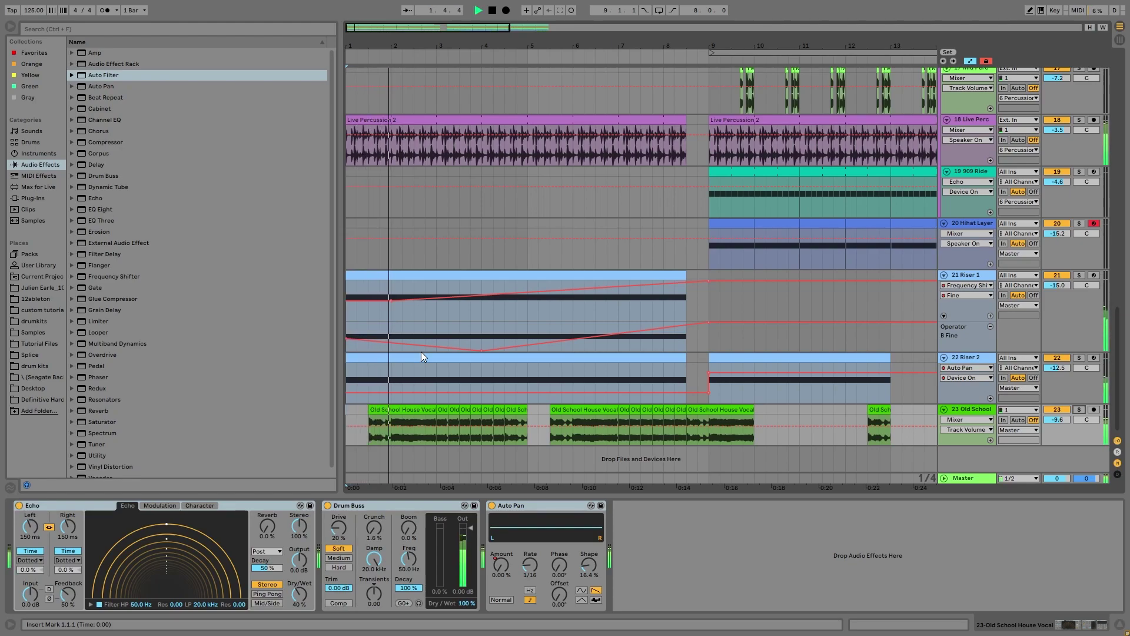
{"action": "key", "text": "space"}
{"action": "key", "text": "space"}
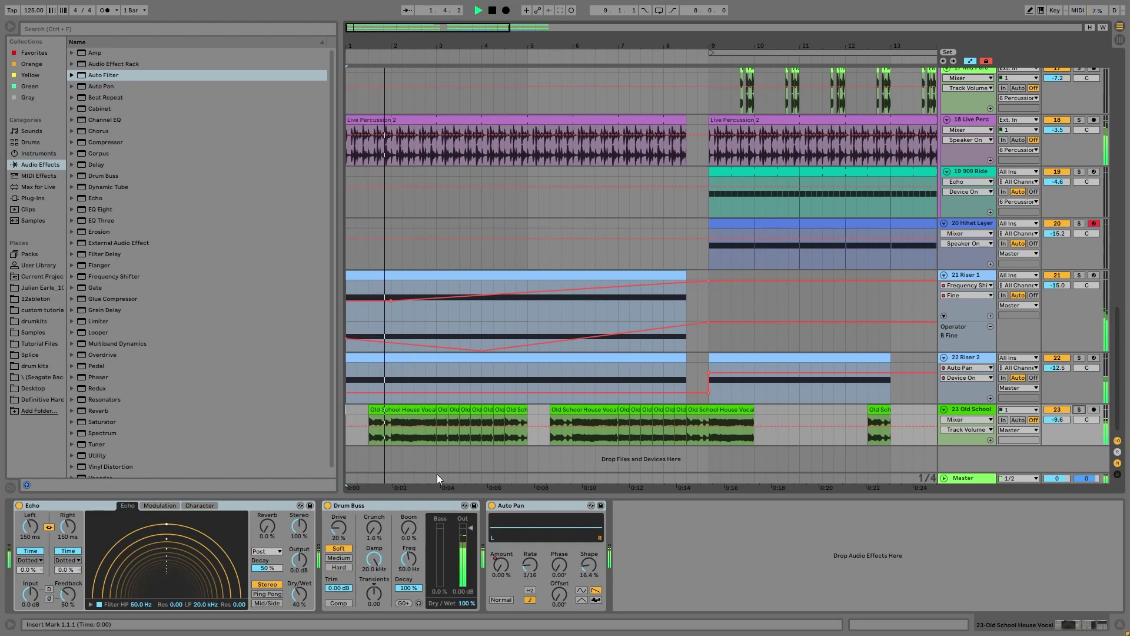
{"action": "key", "text": "space"}
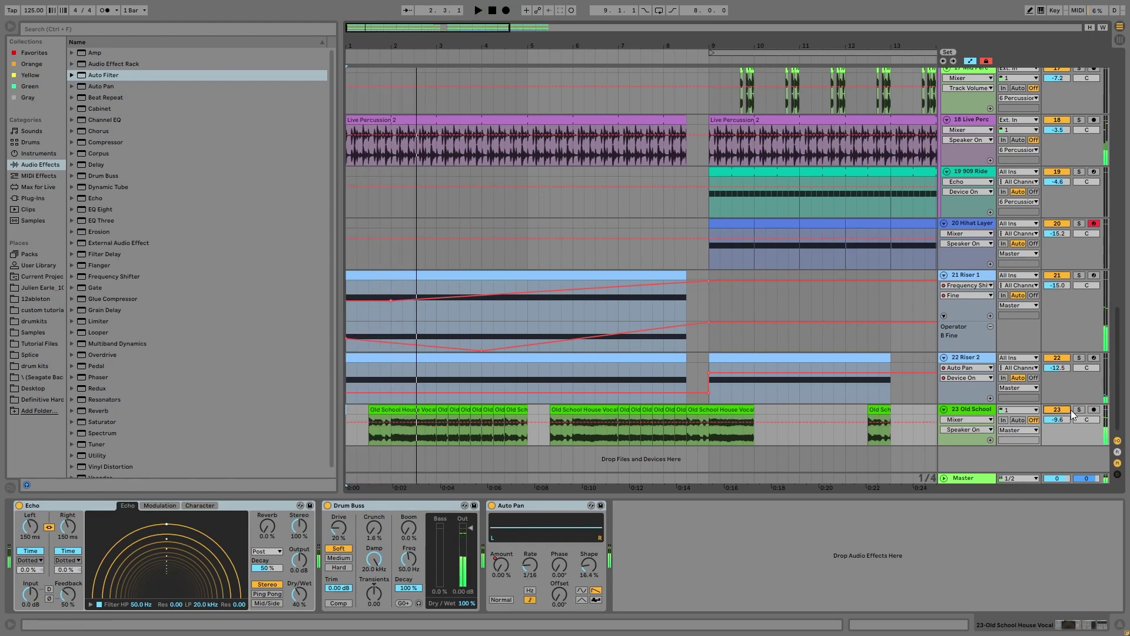
- Solo the Old School vocal, show its Auto Pan Amount automation, and audition from 2.3.1 and 3.4.1
{"action": "left_click", "coordinate": [1079, 409]}
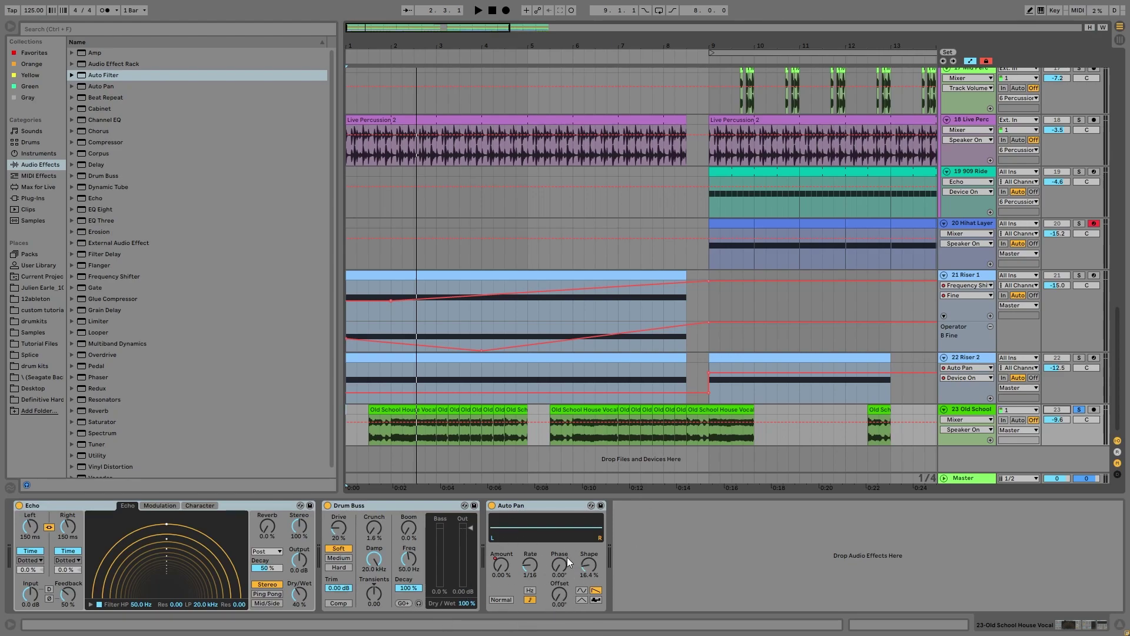
{"action": "left_click", "coordinate": [504, 568]}
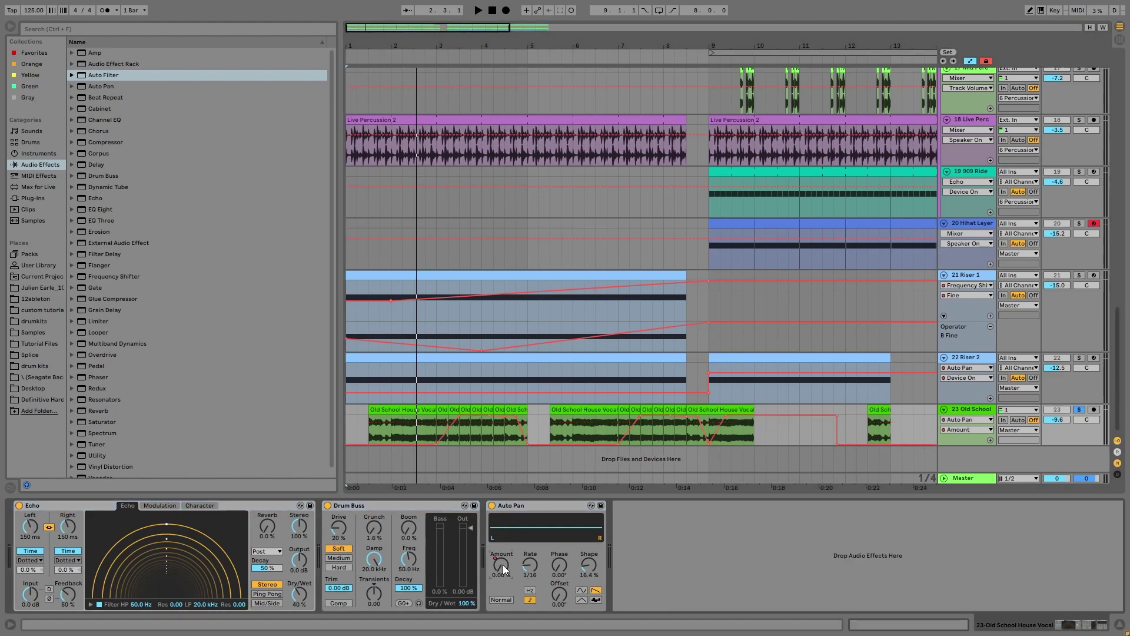
{"action": "left_click", "coordinate": [413, 419]}
{"action": "key", "text": "space"}
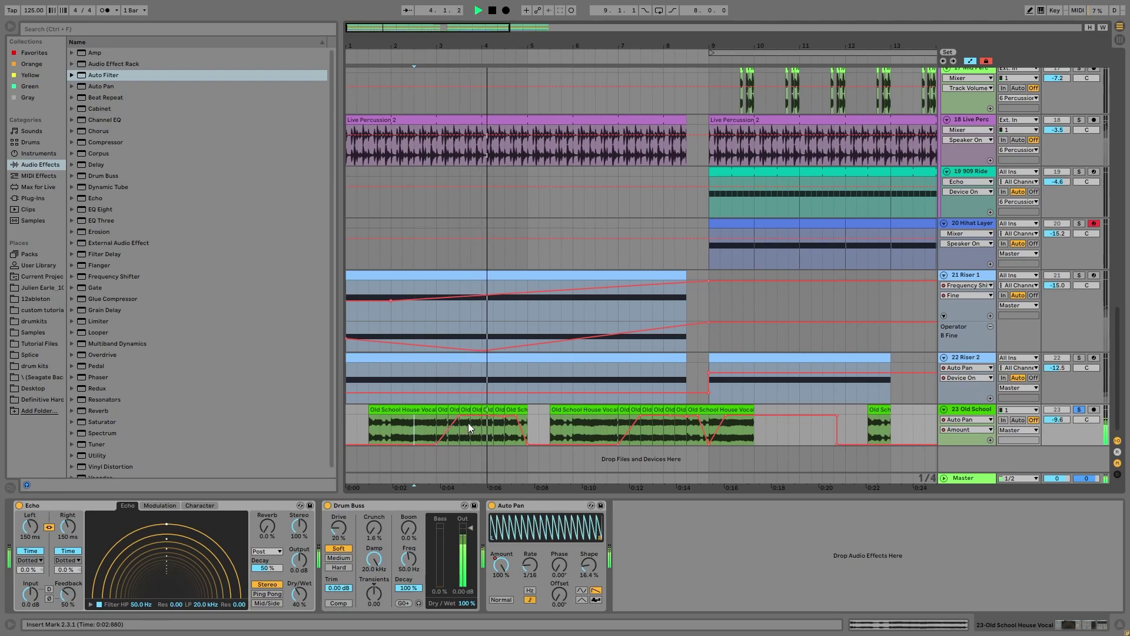
{"action": "key", "text": "space"}
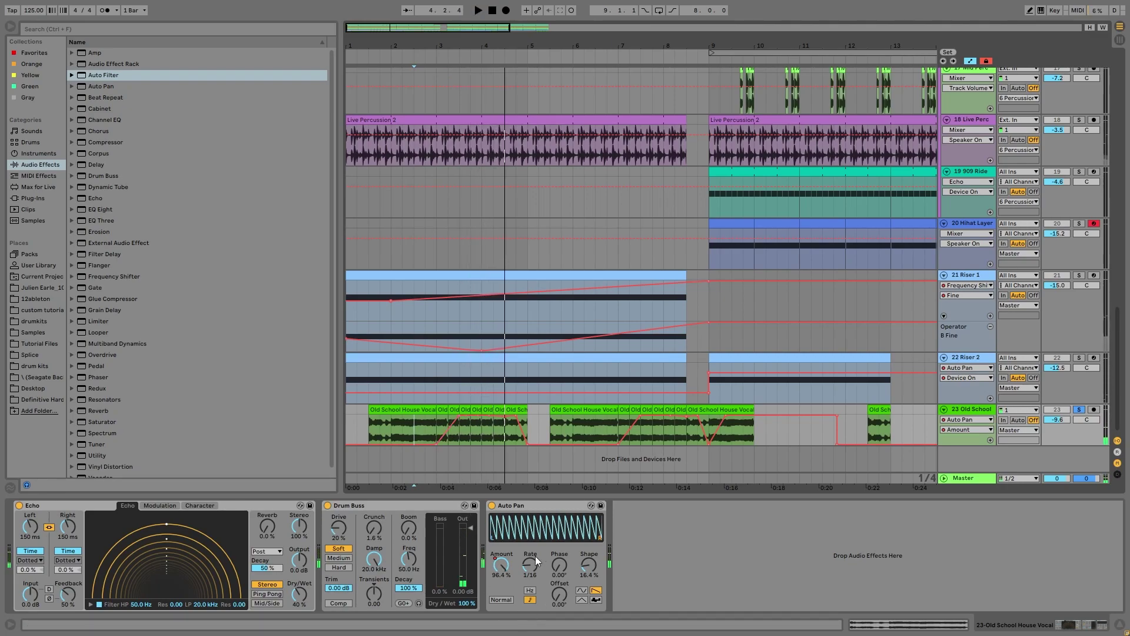
{"action": "left_click", "coordinate": [466, 438]}
{"action": "key", "text": "space"}
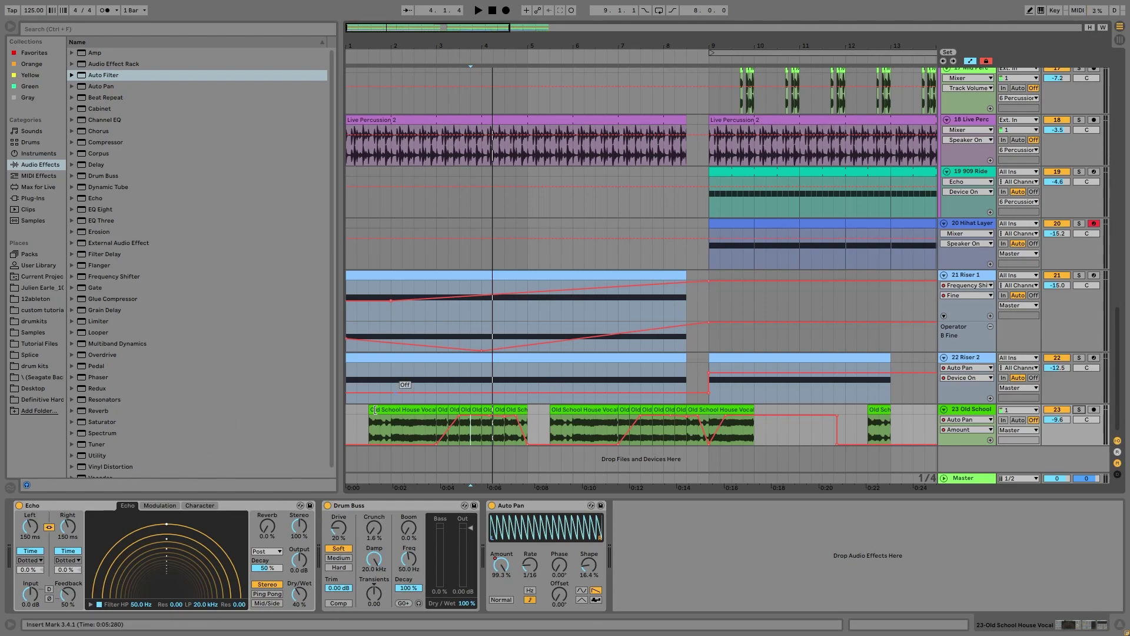
- Play the full mix from bar 1 while trying a 1/8 Auto Pan rate on the vocal, and return it to 1/16
{"action": "left_click", "coordinate": [347, 416]}
{"action": "key", "text": "space"}
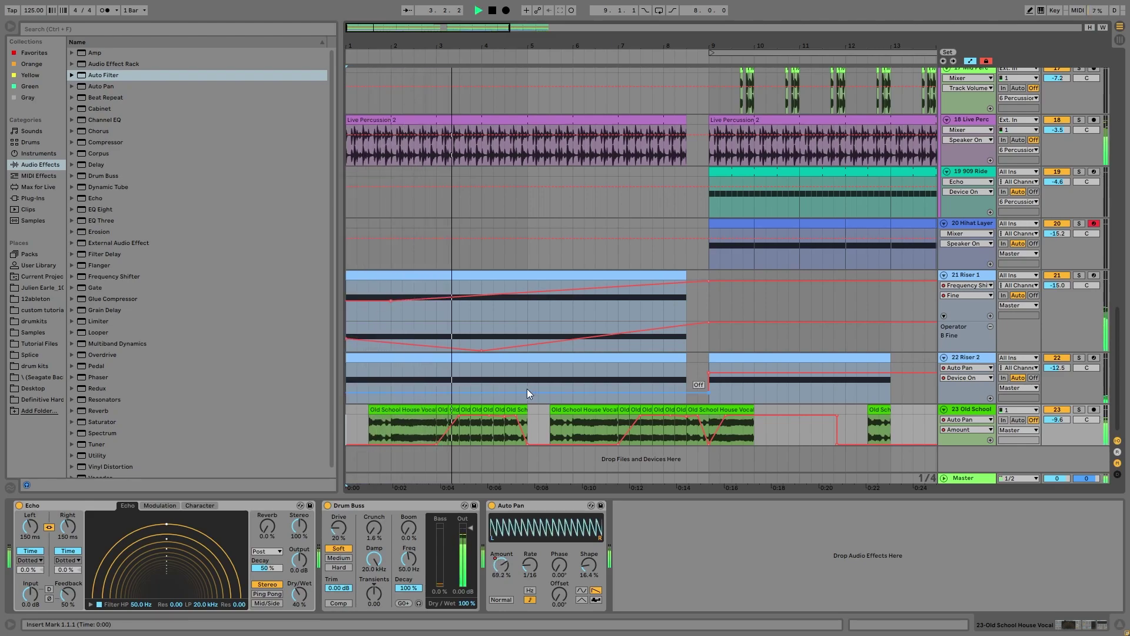
{"action": "left_click_drag", "start_coordinate": [605, 41], "coordinate": [605, 16]}
{"action": "key", "text": "space"}
{"action": "left_click_drag", "start_coordinate": [530, 566], "coordinate": [531, 563]}
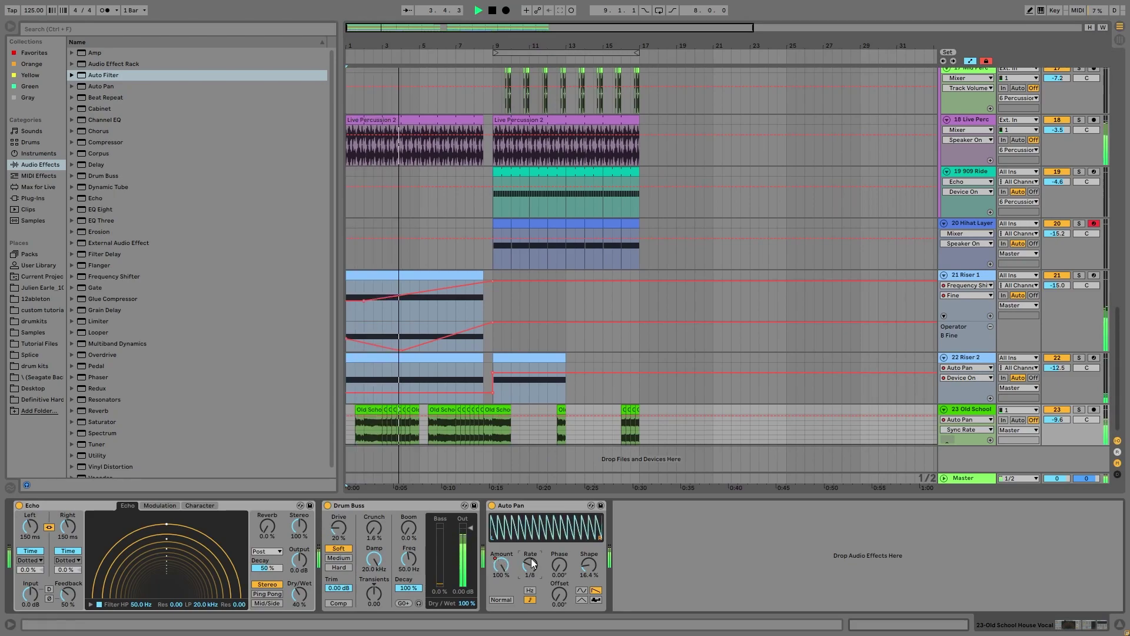
{"action": "left_click_drag", "start_coordinate": [531, 559], "coordinate": [540, 562]}
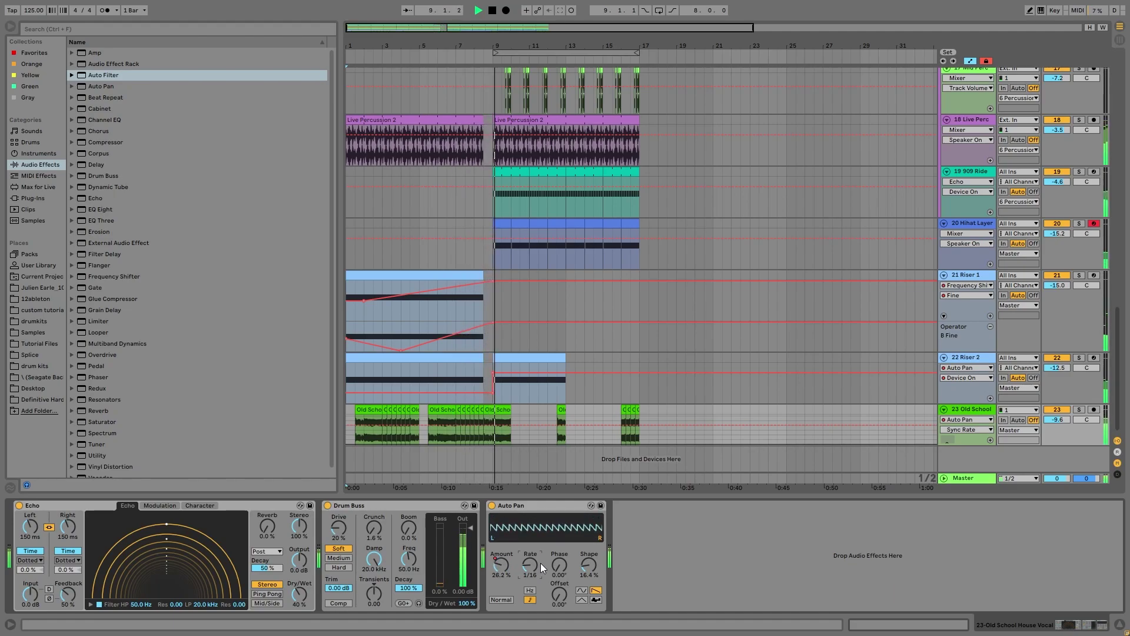
- Show the vocal's Auto Pan Amount automation again and audition the full mix from the clip starting at 8.3.1
{"action": "left_click", "coordinate": [502, 564]}
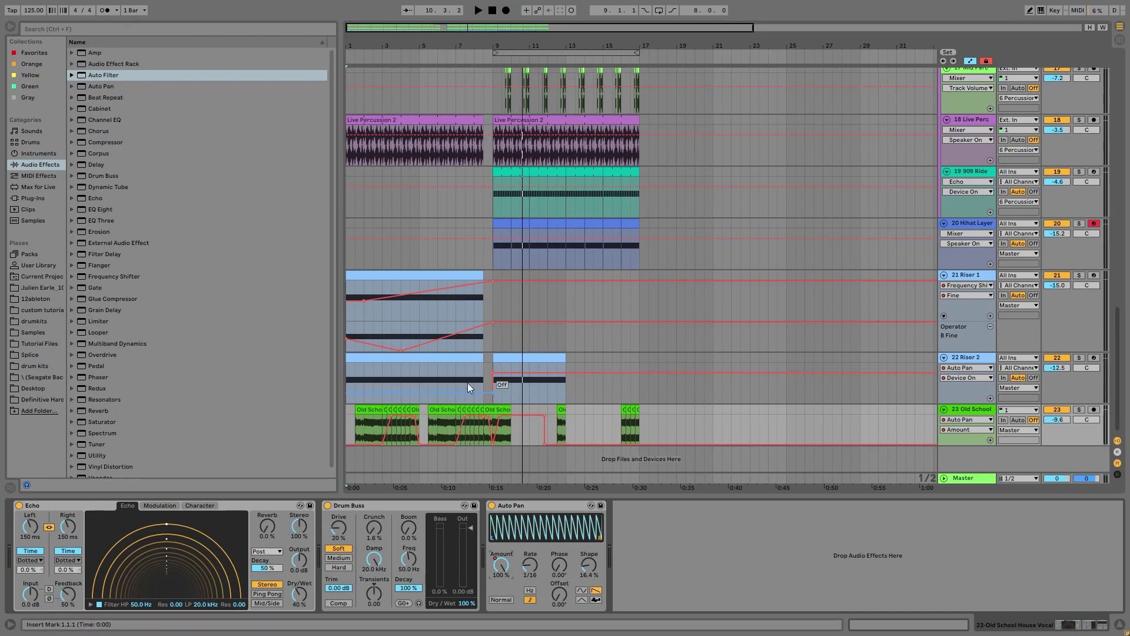
{"action": "left_click", "coordinate": [496, 410]}
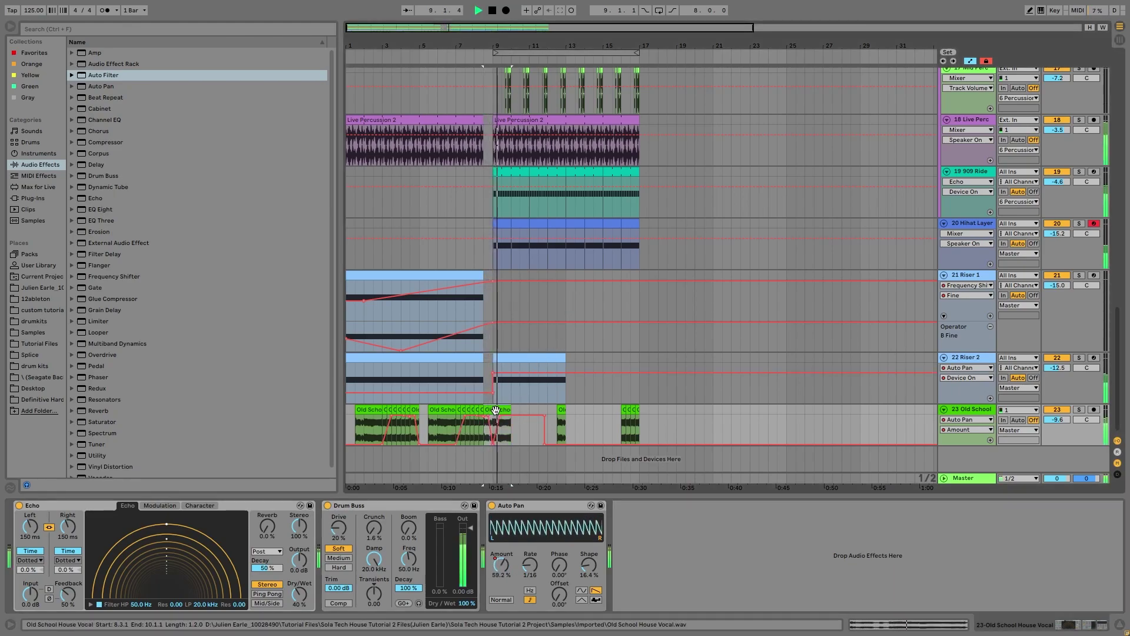